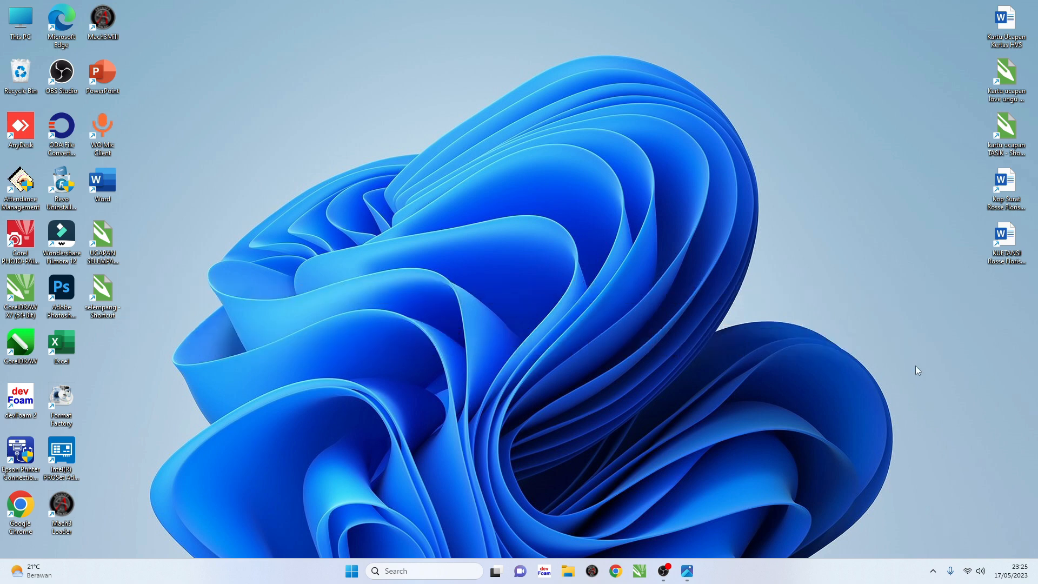
View the flower board reference photo, and search Google for "frame vector" in Chrome
left_click(686, 578)
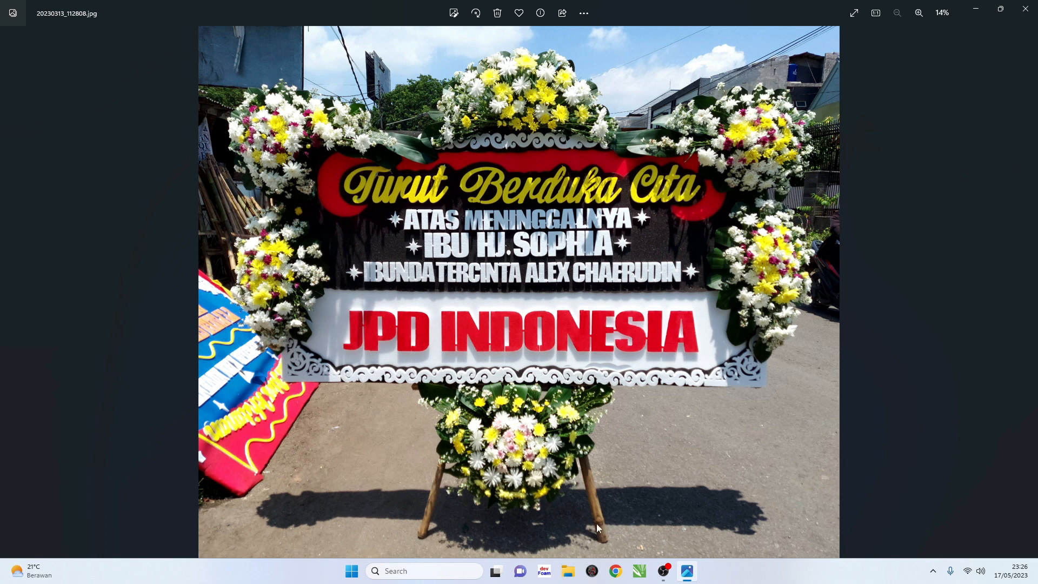
left_click(623, 575)
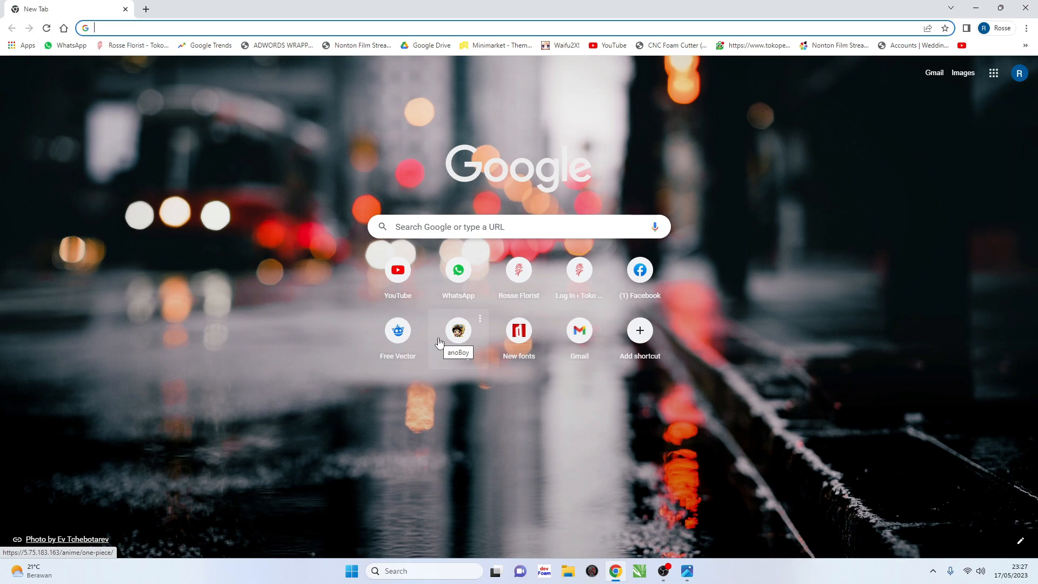
type("frsa")
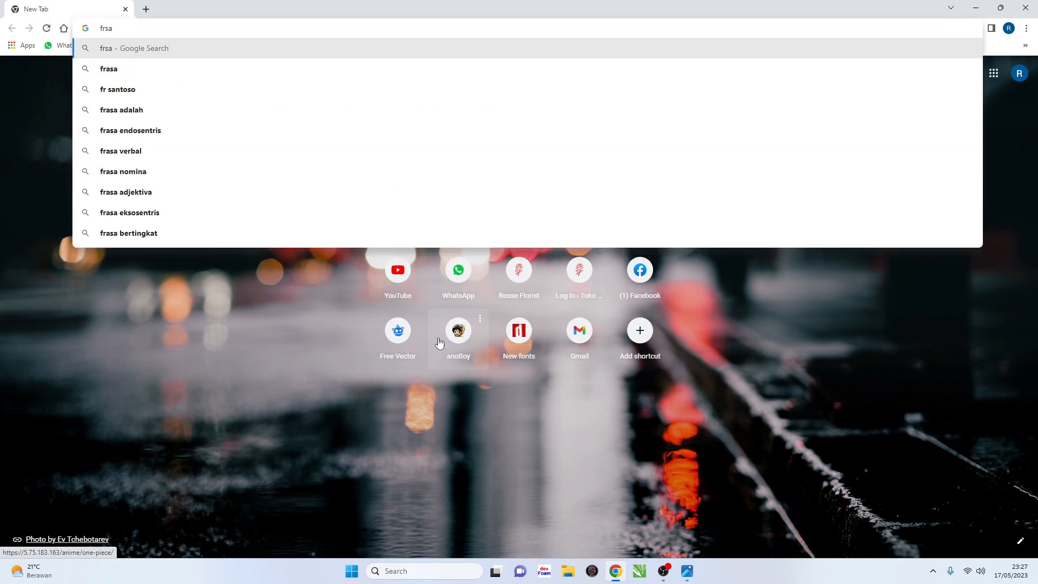
key("BackSpace")
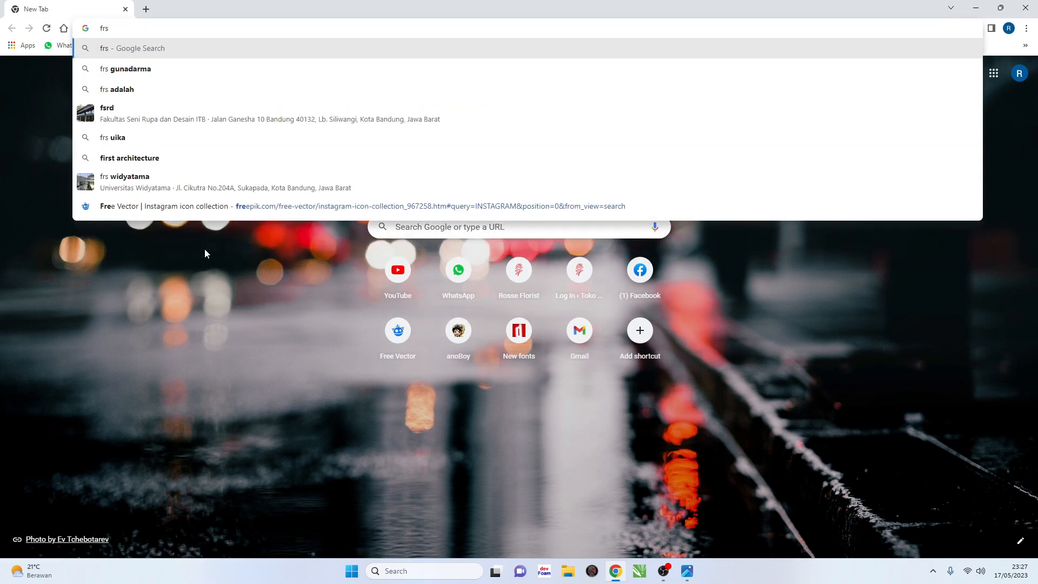
key("BackSpace")
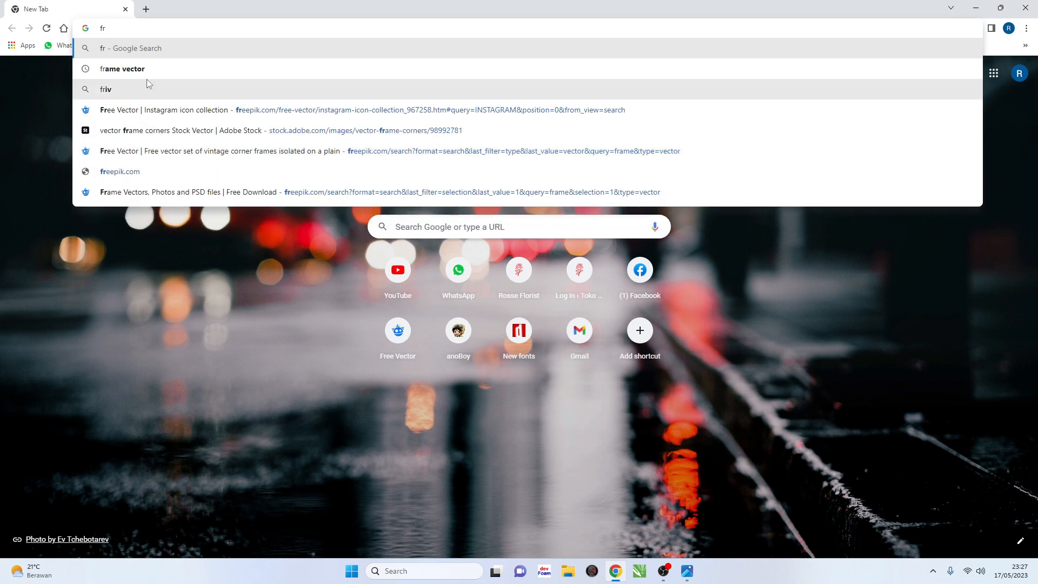
left_click(161, 66)
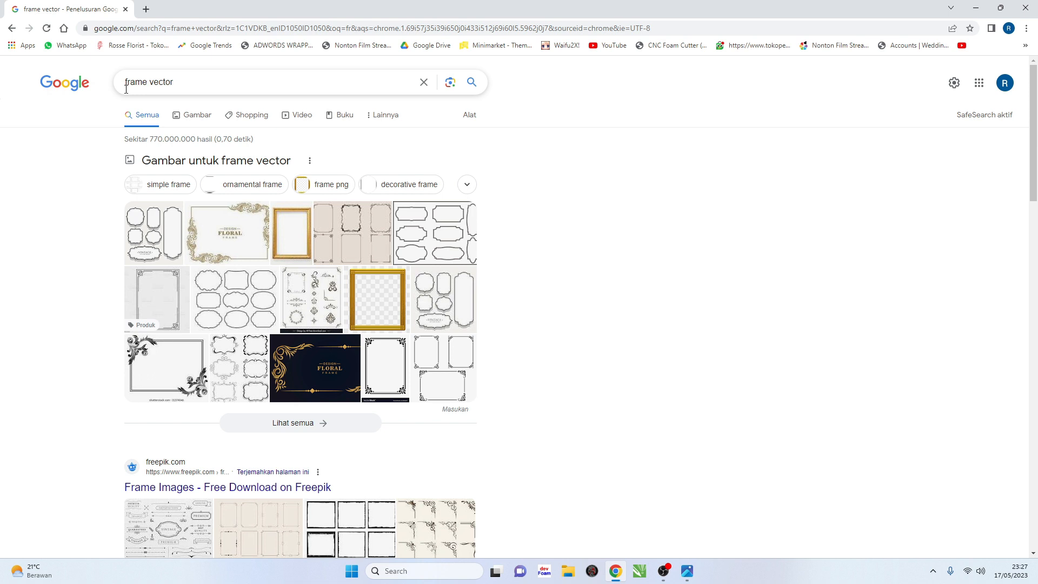
Look over the "frame vector" search results and show only the image results
scroll(203, 134, "down", 2)
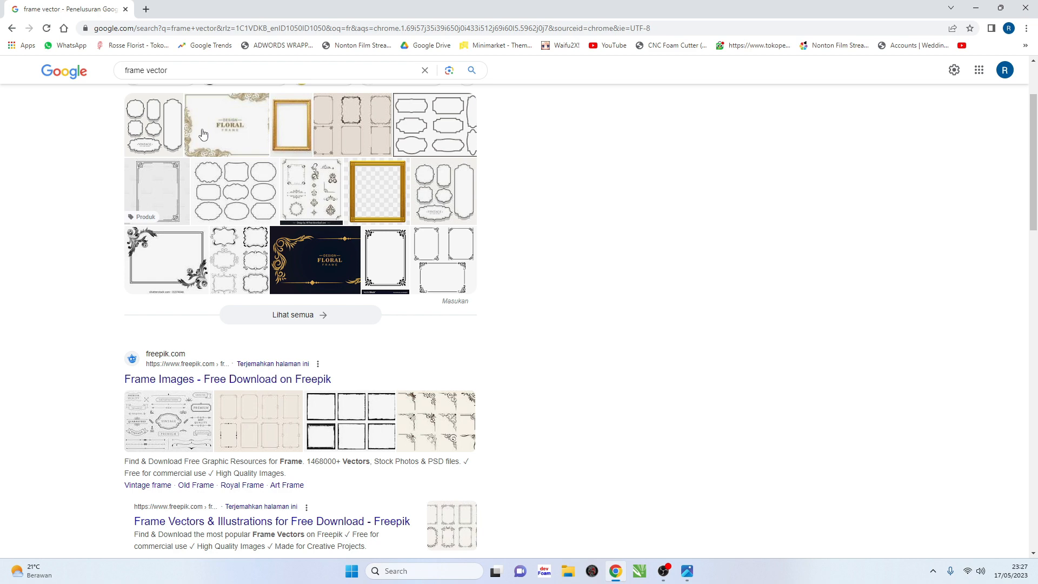
scroll(204, 135, "up", 1)
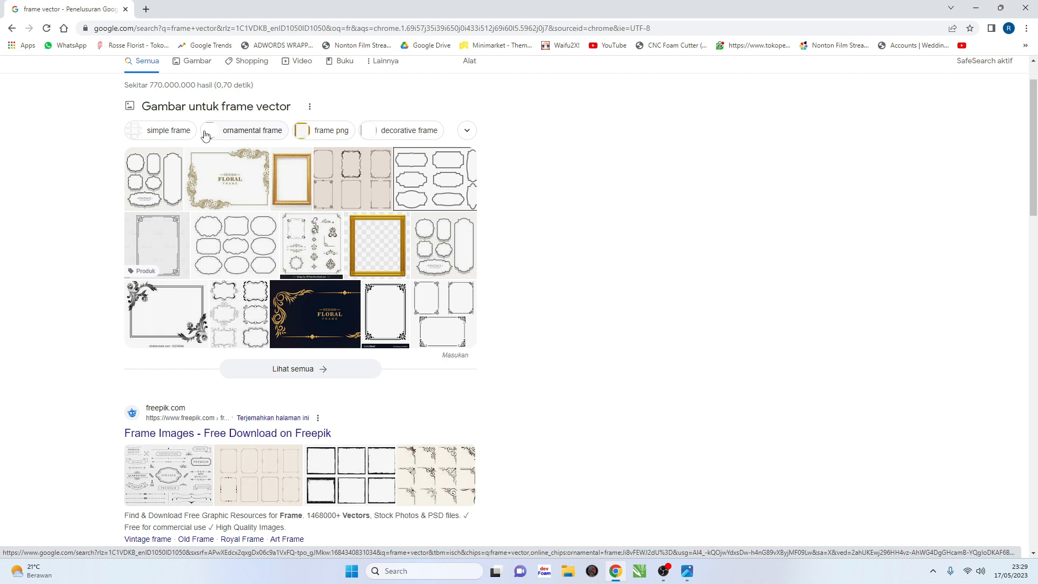
scroll(205, 135, "up", 1)
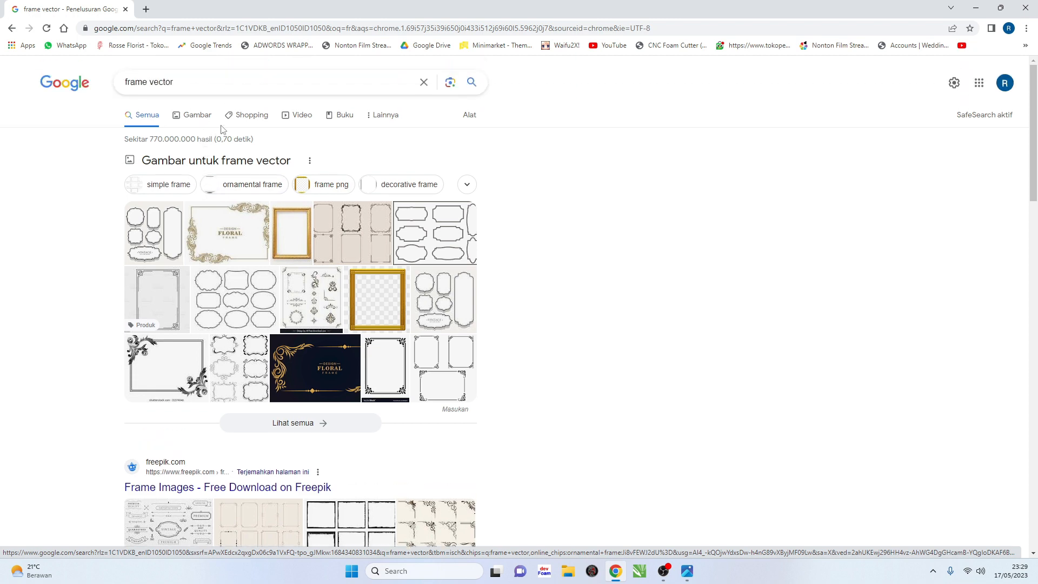
left_click(196, 115)
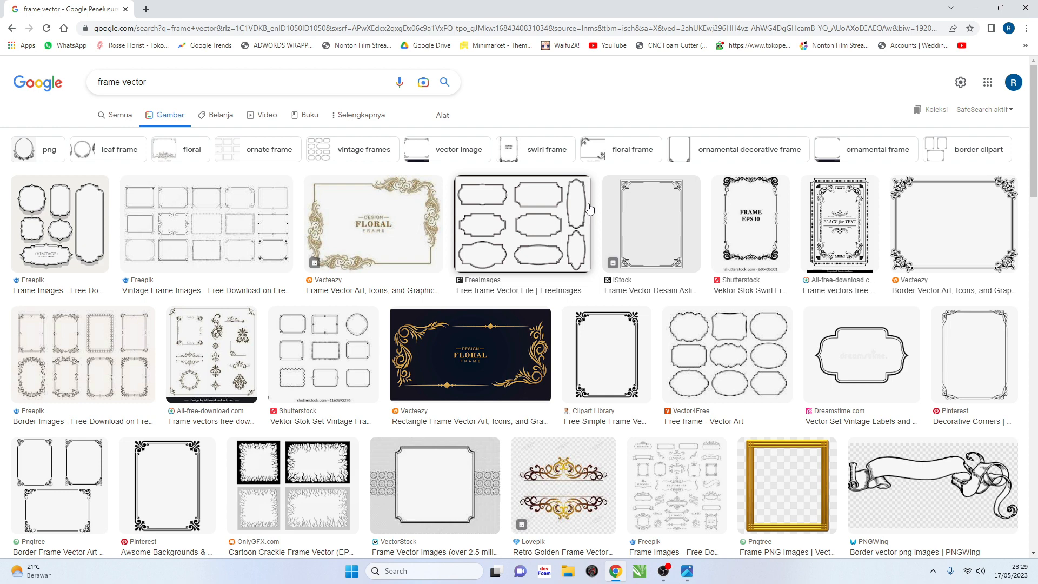
Find the Adobe Stock "vector frame corners" image among the results and open its source page
scroll(589, 208, "down", 1)
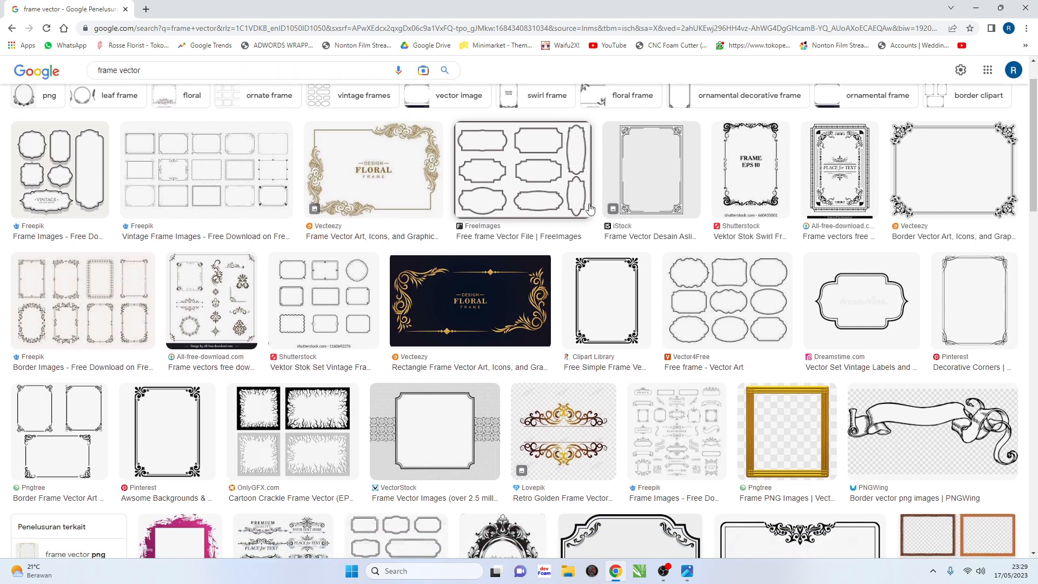
scroll(589, 208, "down", 3)
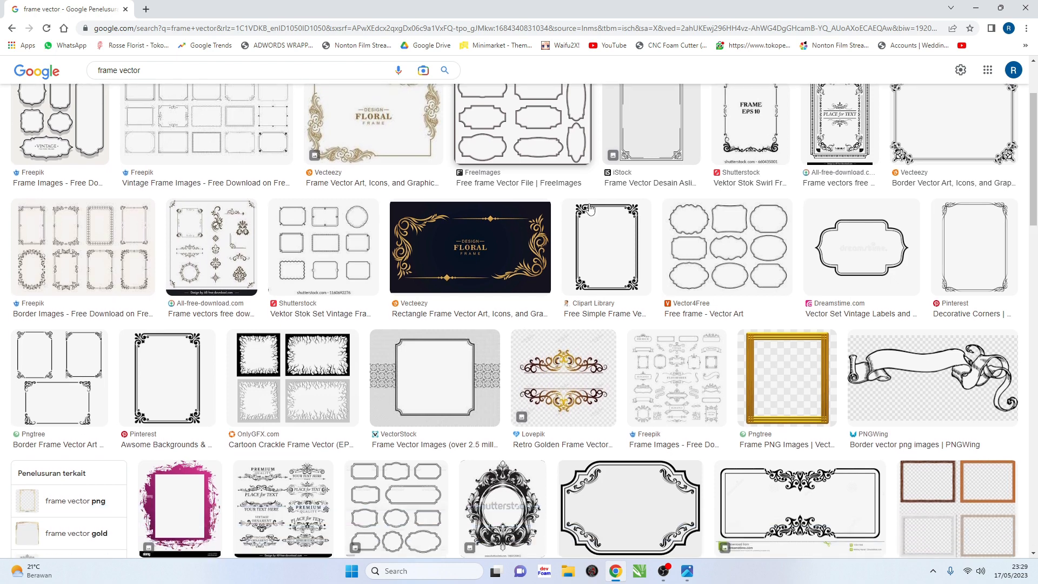
scroll(589, 208, "down", 4)
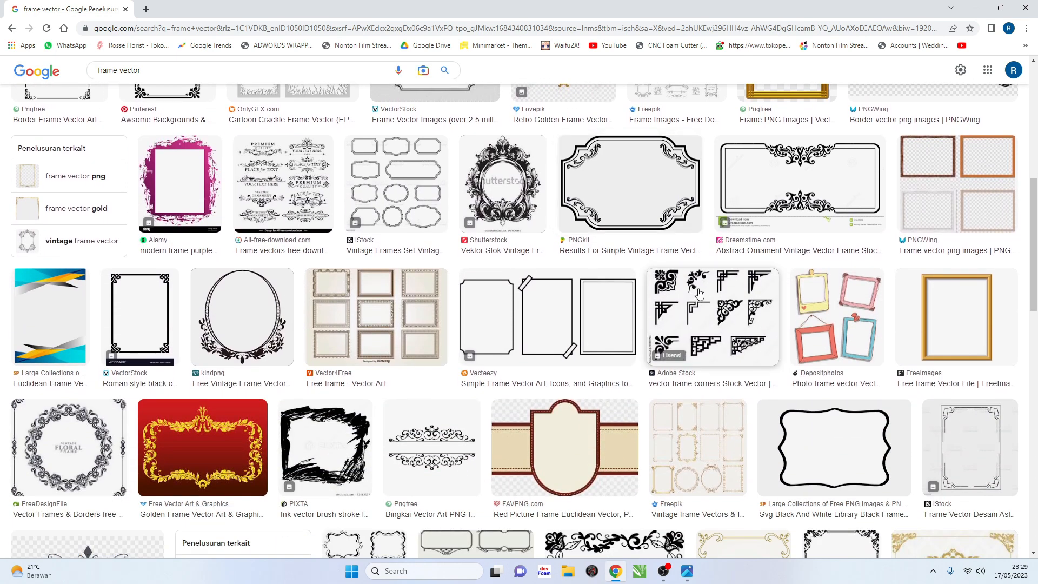
left_click(696, 293)
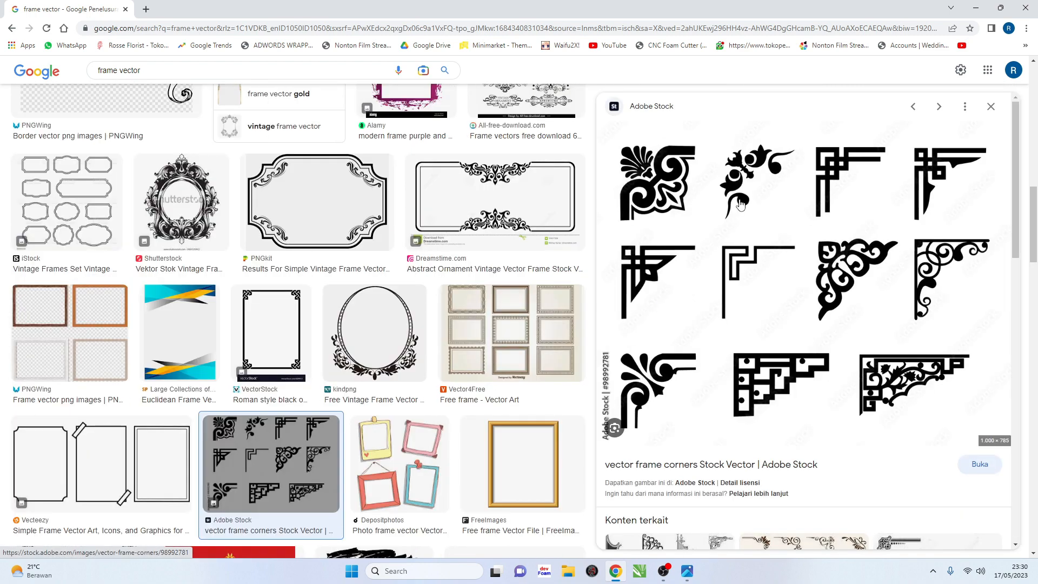
left_click(731, 208)
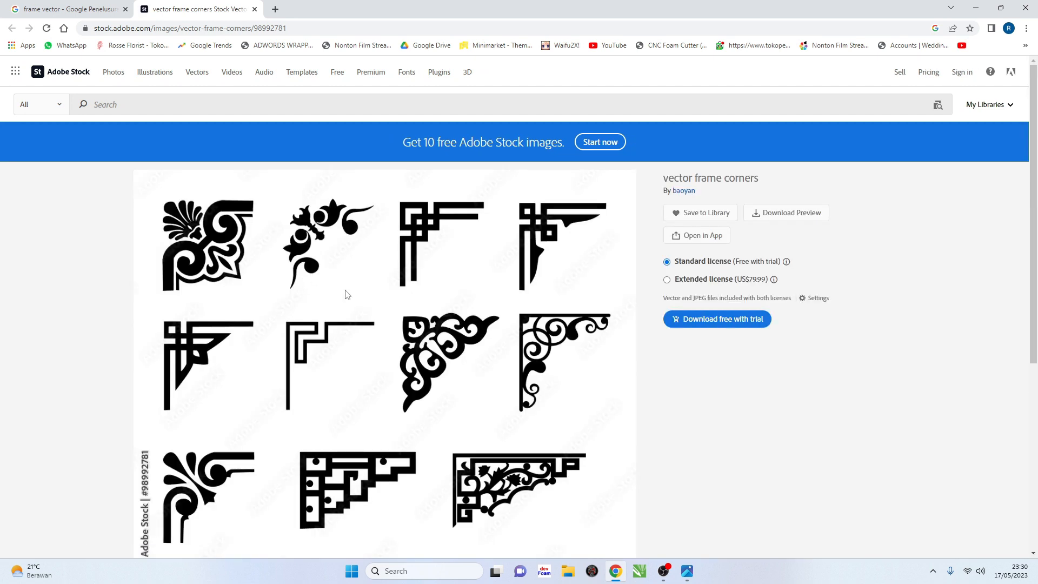
Open the frame corners image by itself in a new browser tab and copy it
right_click(308, 246)
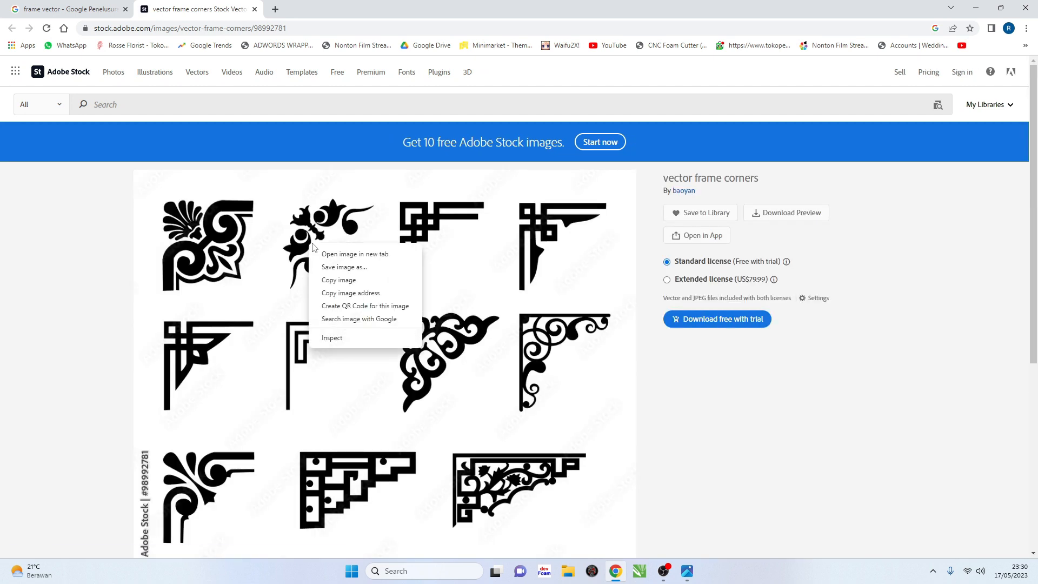
left_click(336, 257)
left_click(352, 3)
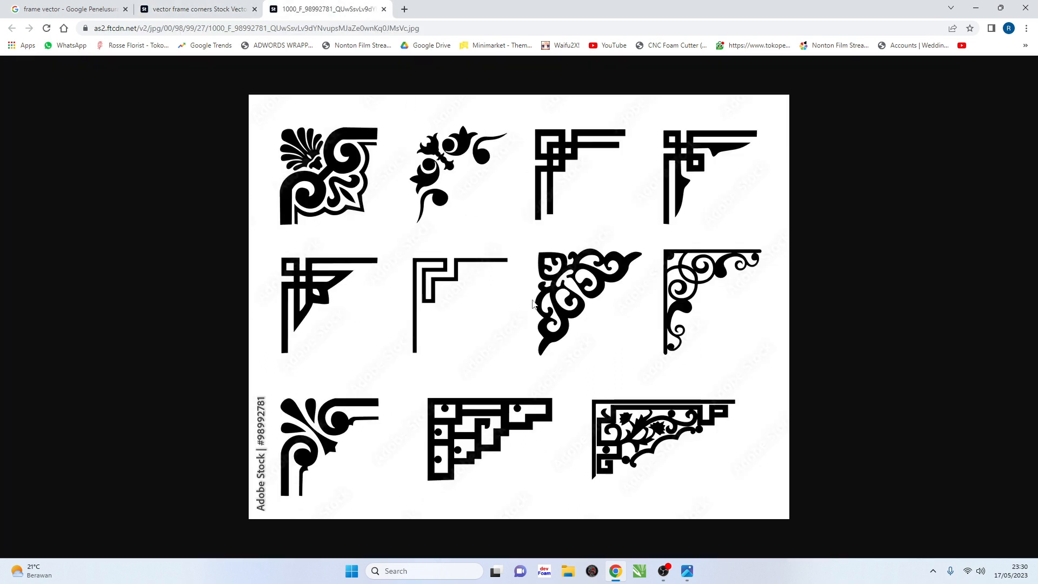
right_click(512, 215)
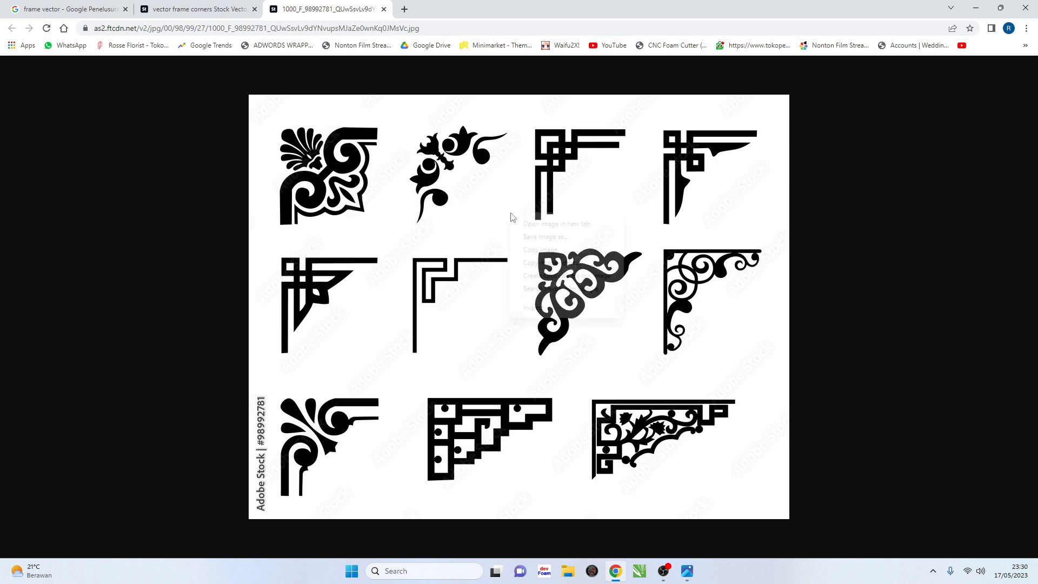
left_click(560, 251)
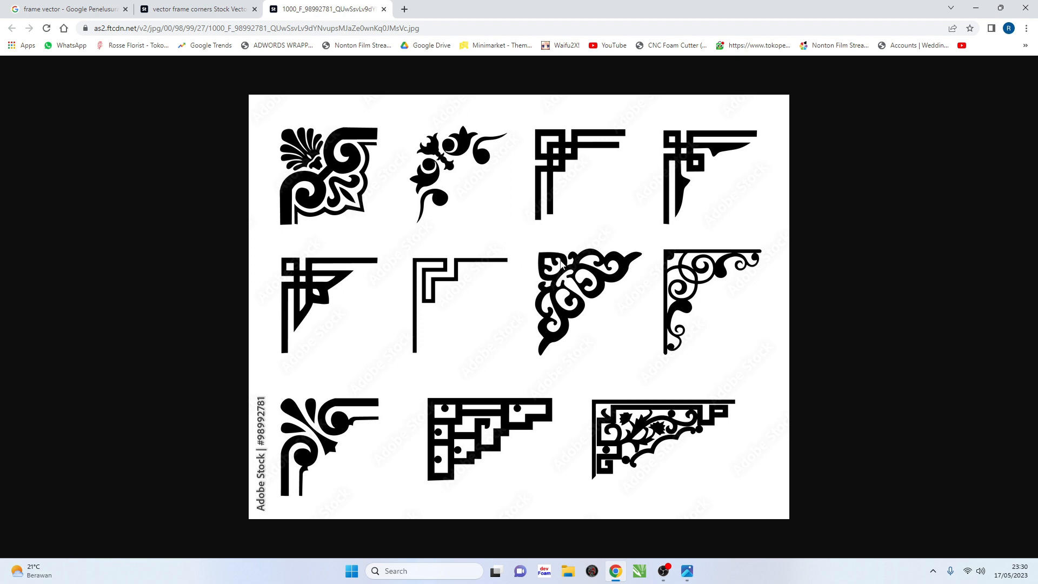
Switch to CorelDRAW and create a new 950 x 500 mm document with the "foam cutting" preset
left_click(640, 575)
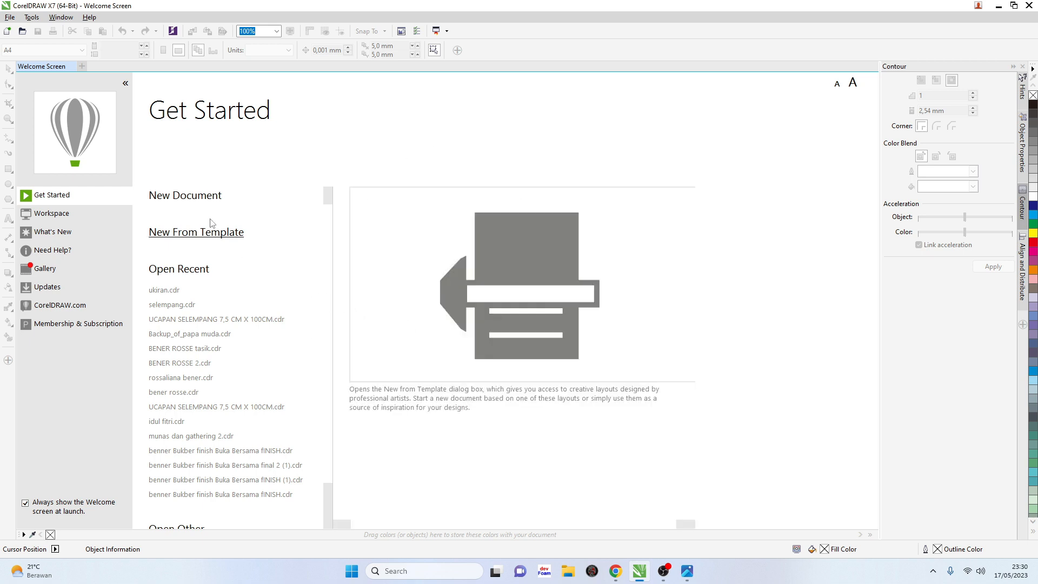
left_click(195, 203)
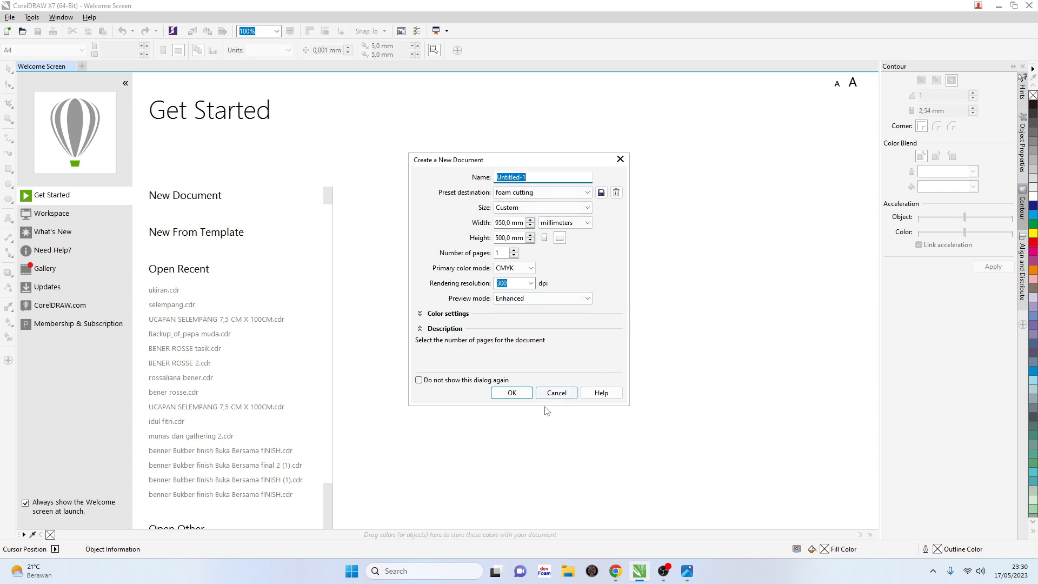
left_click(507, 395)
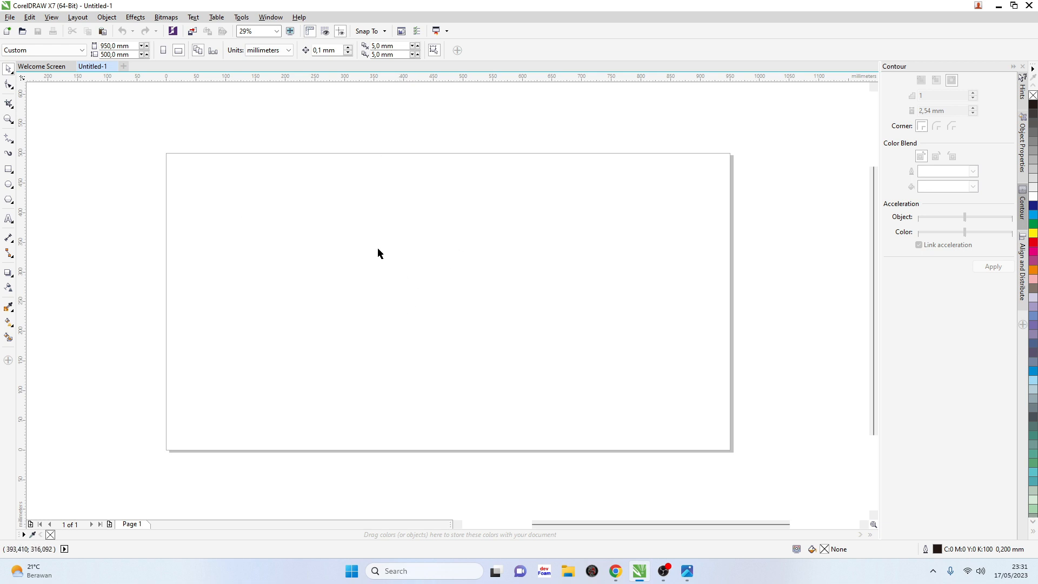
Paste the copied frame corners image and move it to the upper-left corner of the page
right_click(274, 208)
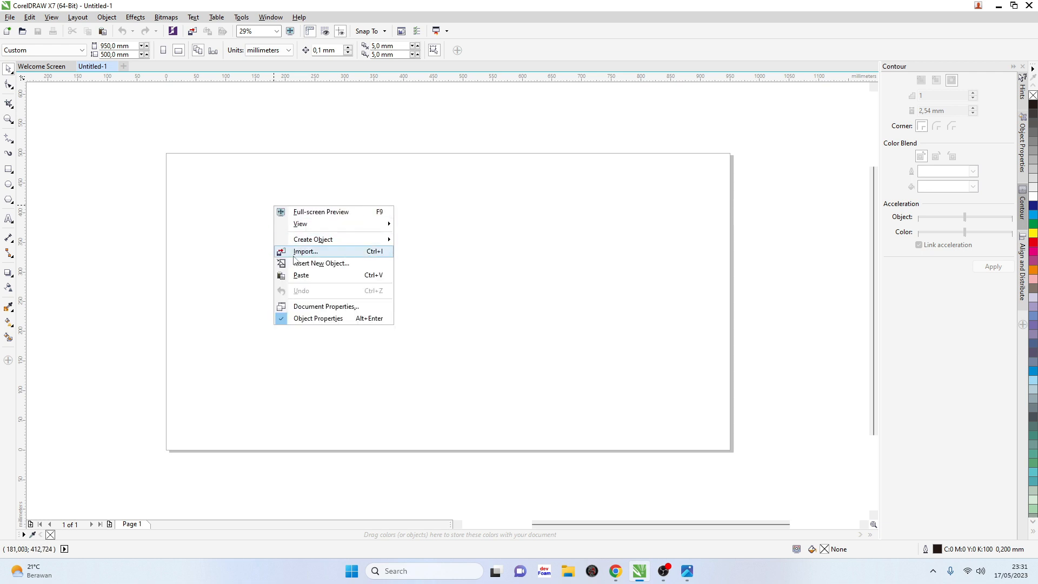
left_click(301, 275)
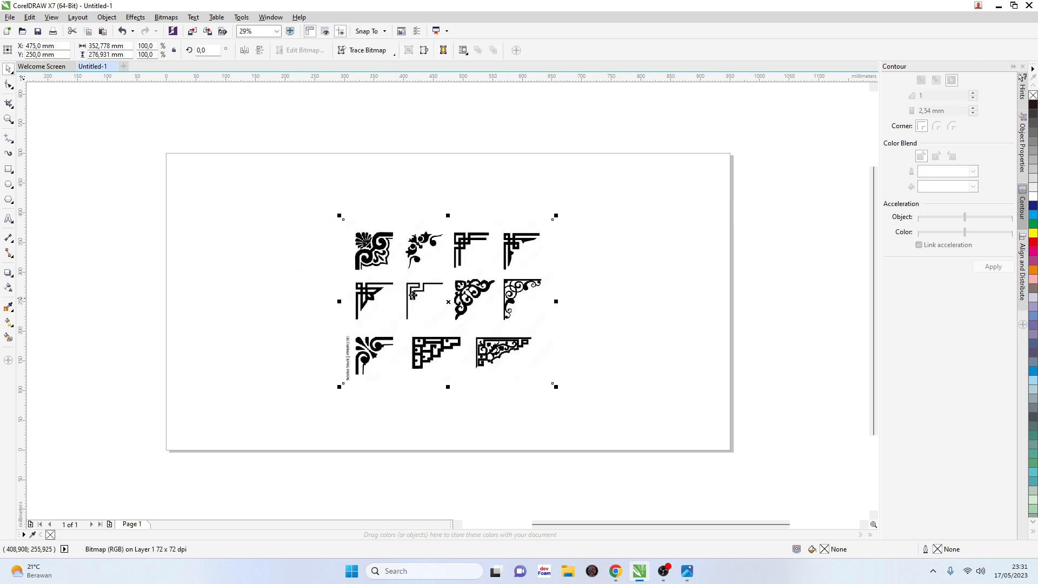
left_click_drag(459, 289, 286, 220)
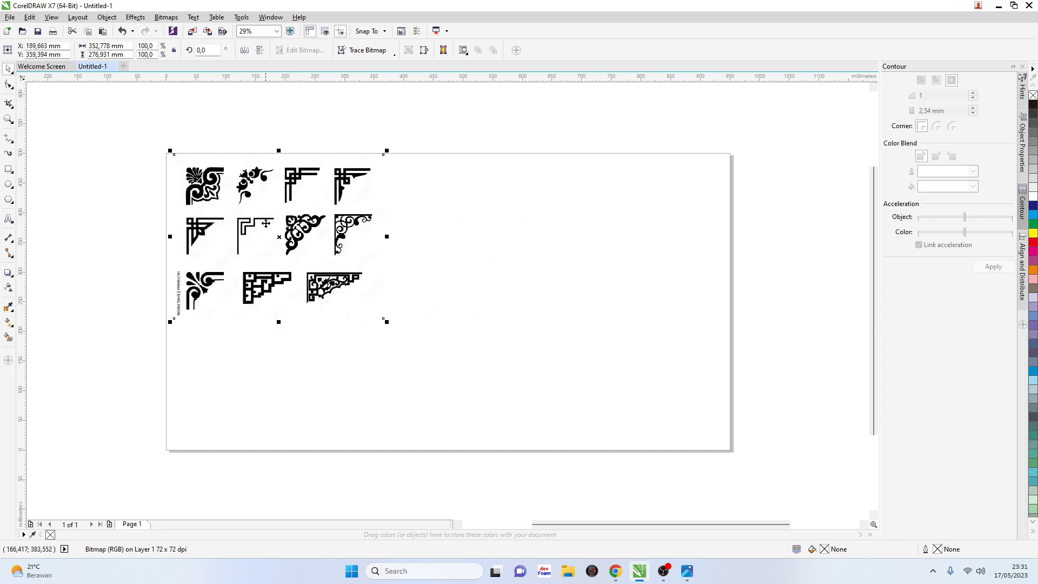
scroll(268, 224, "up", 3)
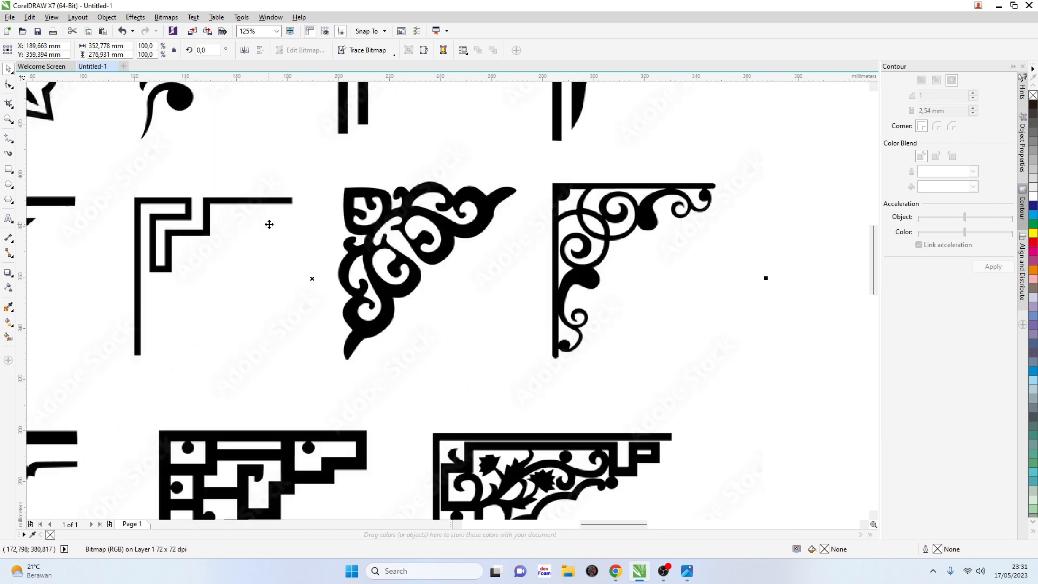
scroll(269, 224, "down", 3)
scroll(400, 150, "up", 1)
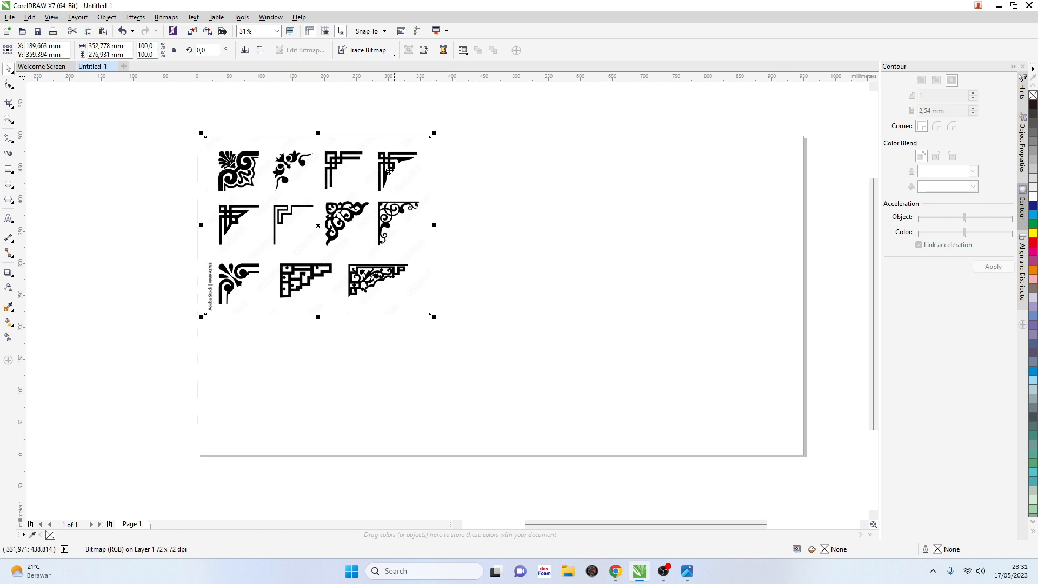
Start an Outline Trace of the frame corners bitmap with the Detailed logo image type
right_click(335, 164)
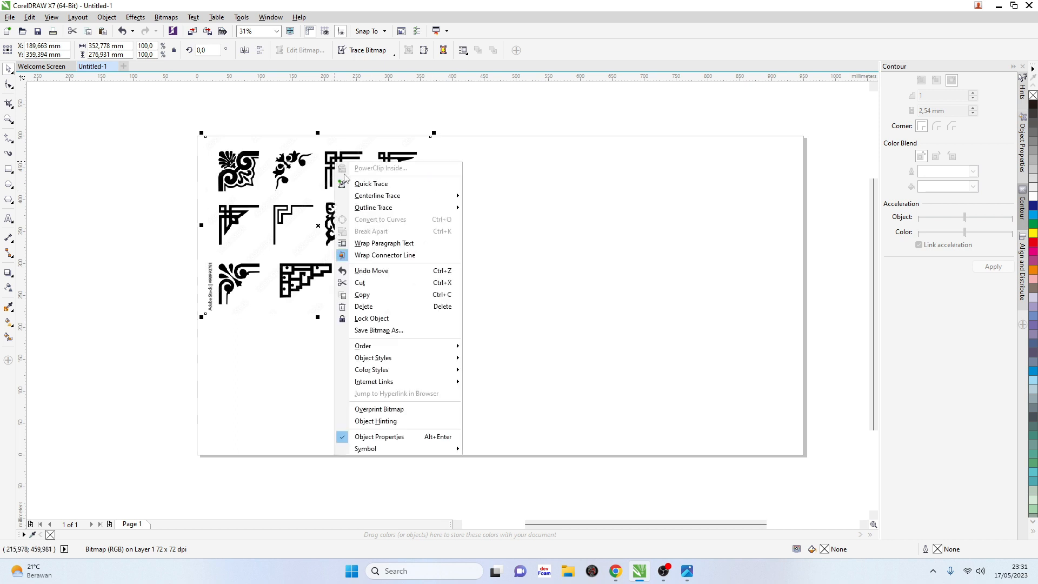
mouse_move(374, 209)
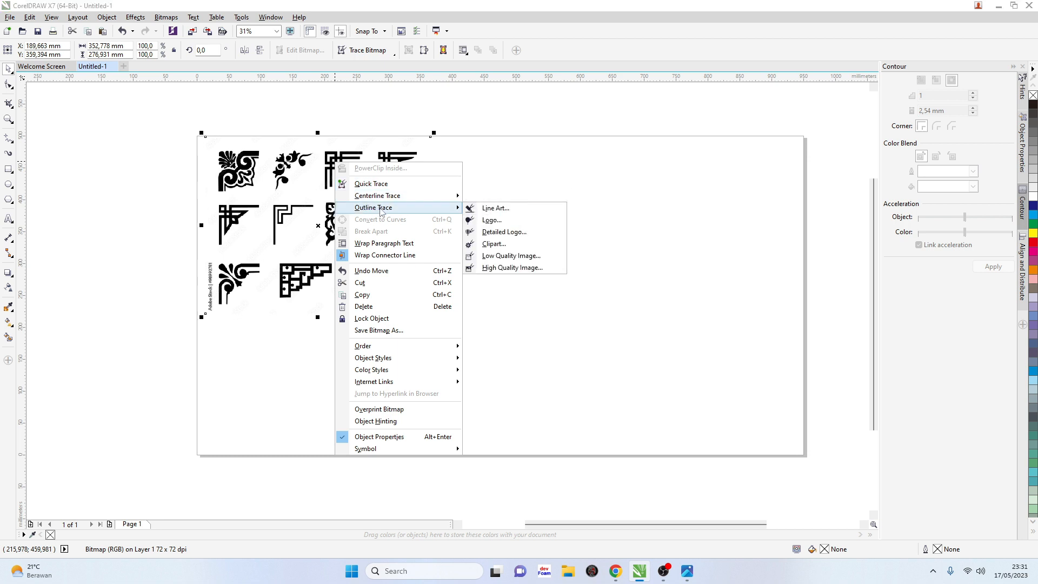
left_click(504, 234)
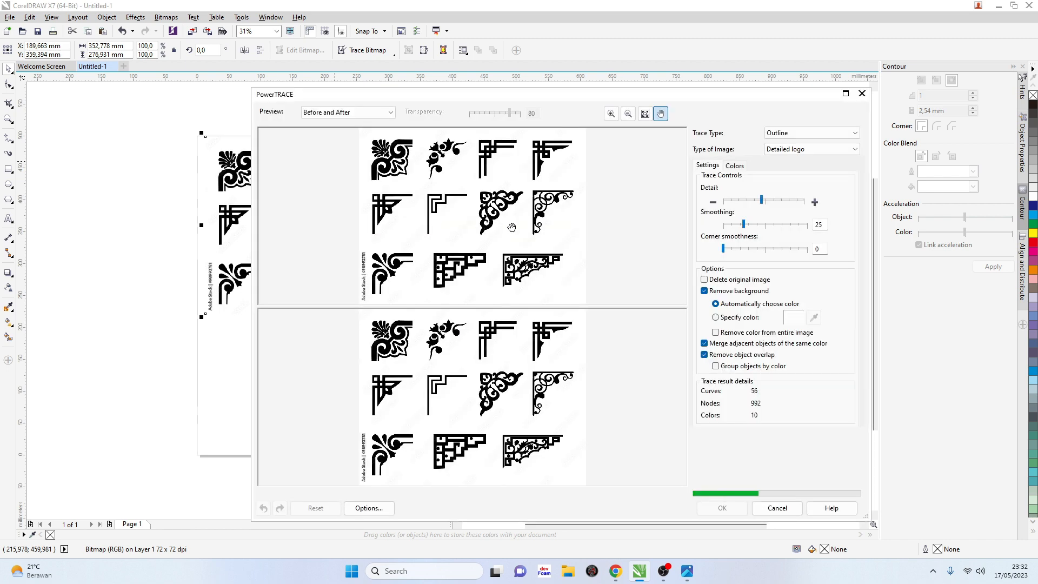
Examine the traced corner ornaments in the before-and-after preview, comparing the interlaced square corners with the original bitmap
scroll(550, 352, "up", 2)
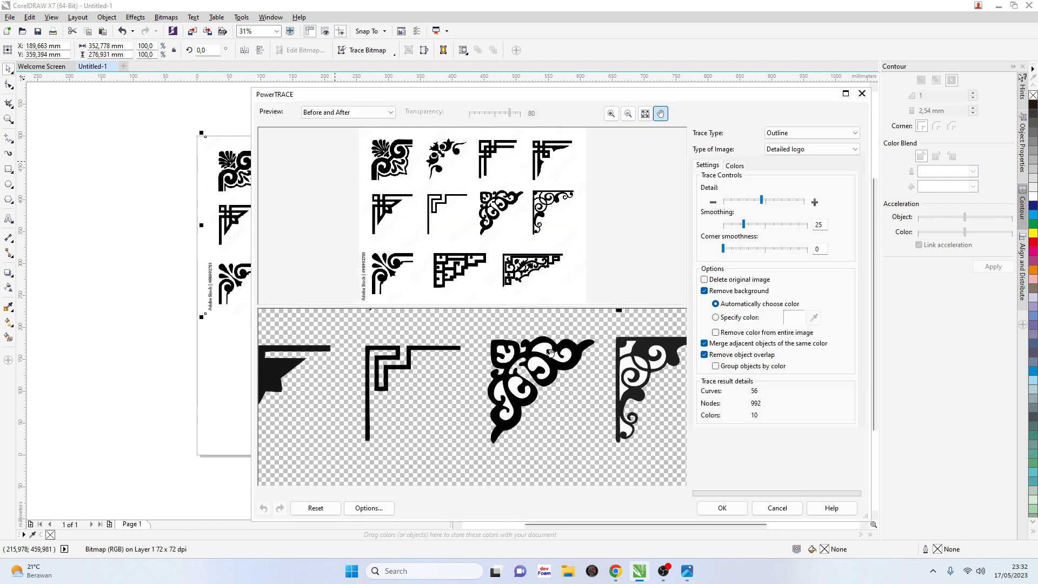
mouse_move(580, 344)
left_mouse_down()
mouse_move(529, 410)
mouse_move(546, 411)
left_mouse_up()
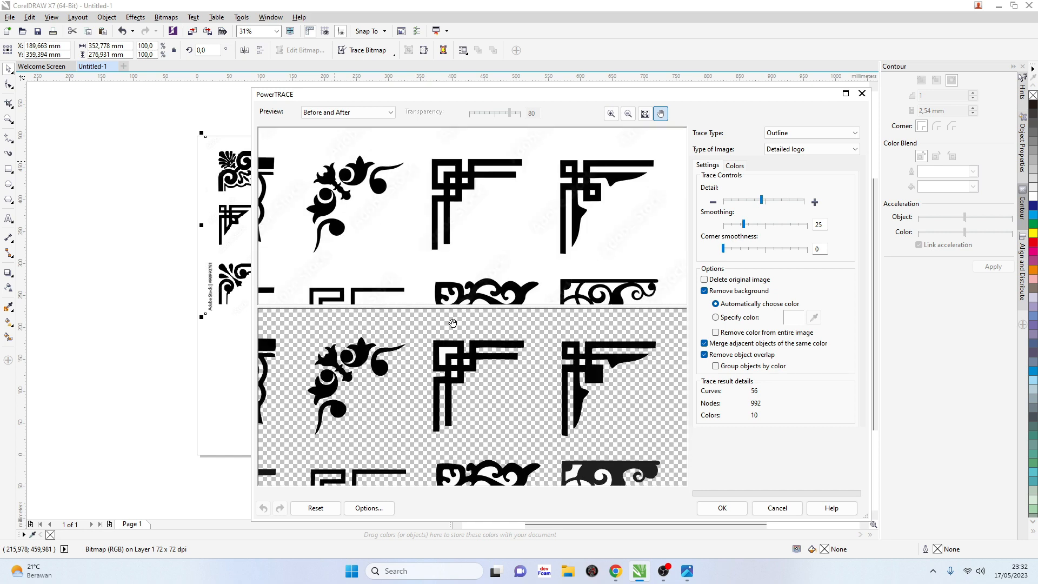
scroll(447, 203, "up", 1)
left_click_drag(500, 173, 509, 245)
left_click_drag(533, 366, 414, 369)
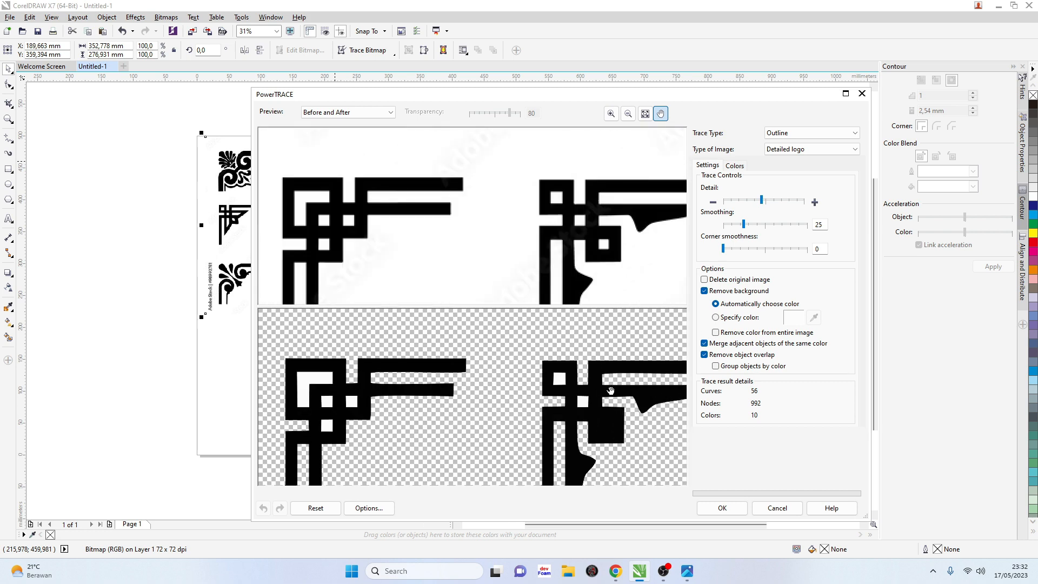
mouse_move(611, 390)
left_mouse_down()
mouse_move(507, 376)
mouse_move(521, 399)
left_mouse_up()
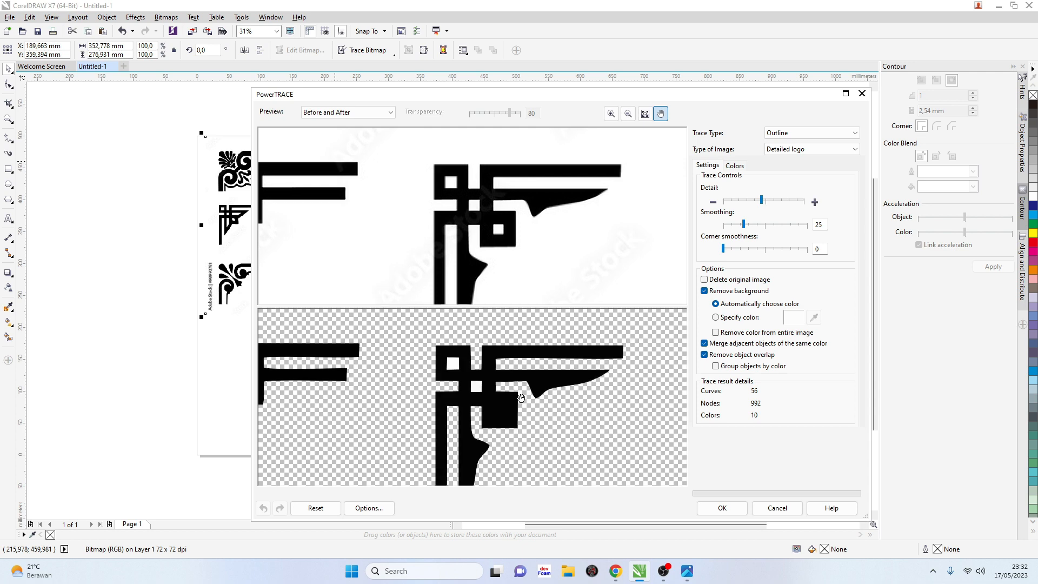
scroll(493, 389, "down", 1)
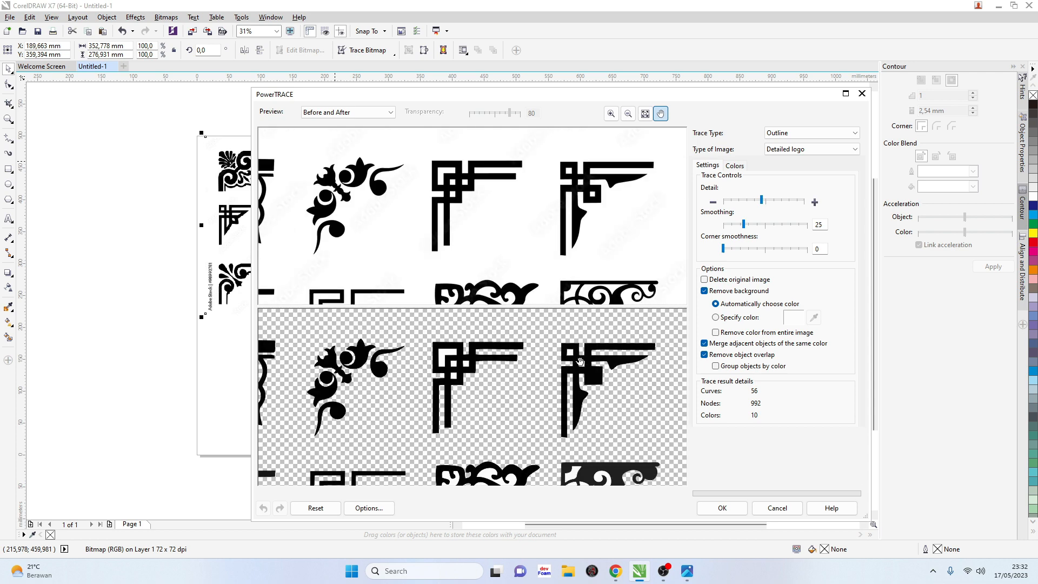
scroll(591, 364, "up", 1)
left_click_drag(591, 364, 457, 388)
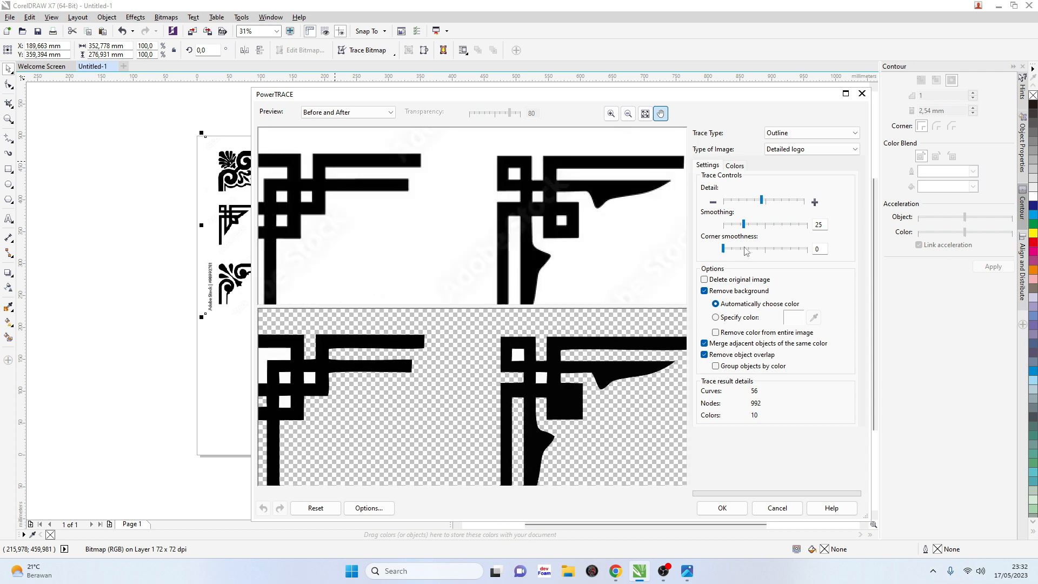
Raise the trace detail until the small square holes are captured, check the ornaments and accept the trace
left_click(785, 203)
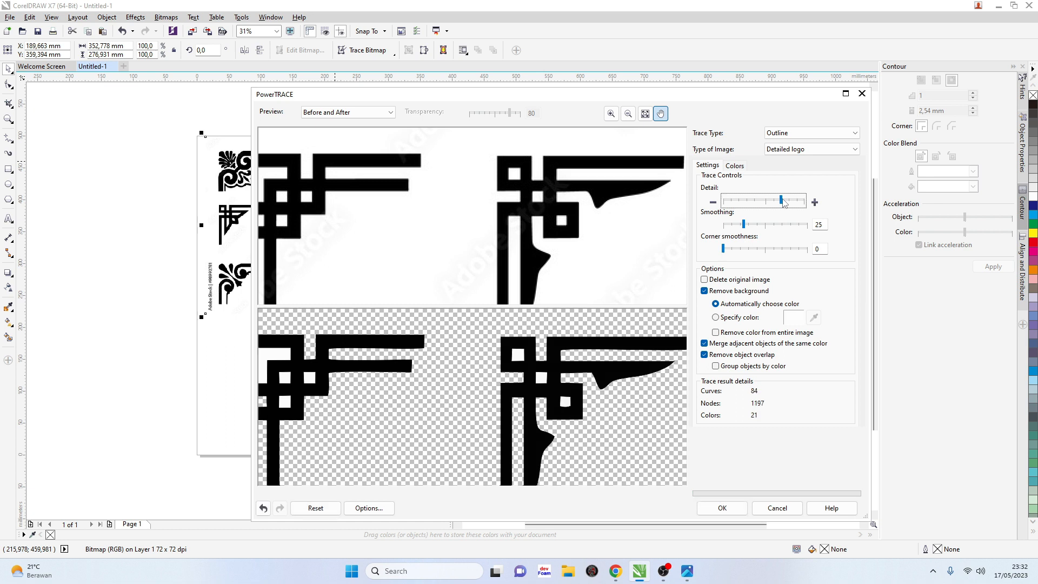
left_click(794, 202)
scroll(485, 387, "down", 1)
left_click_drag(516, 410, 537, 417)
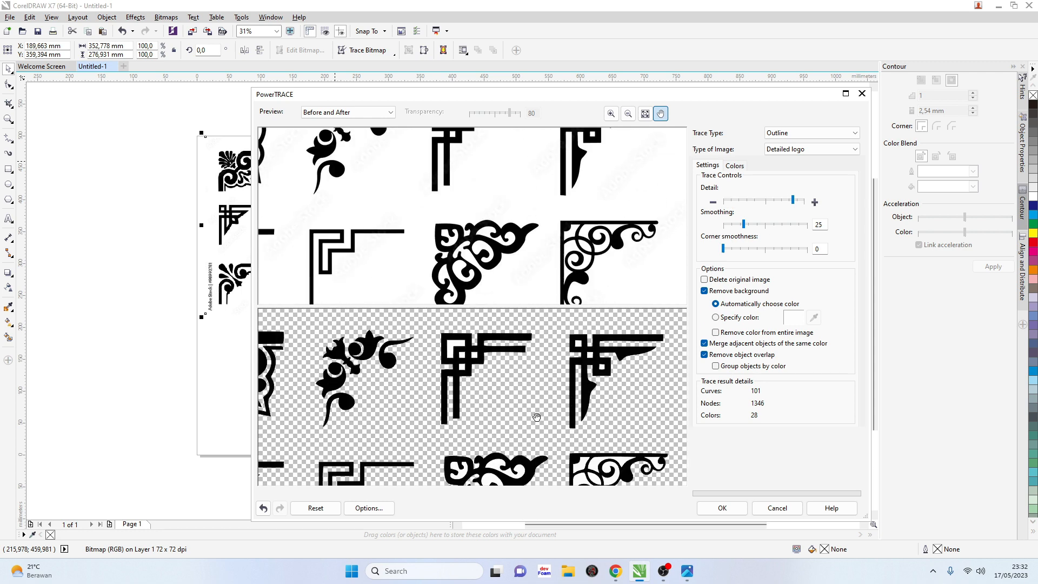
left_click_drag(647, 368, 638, 378)
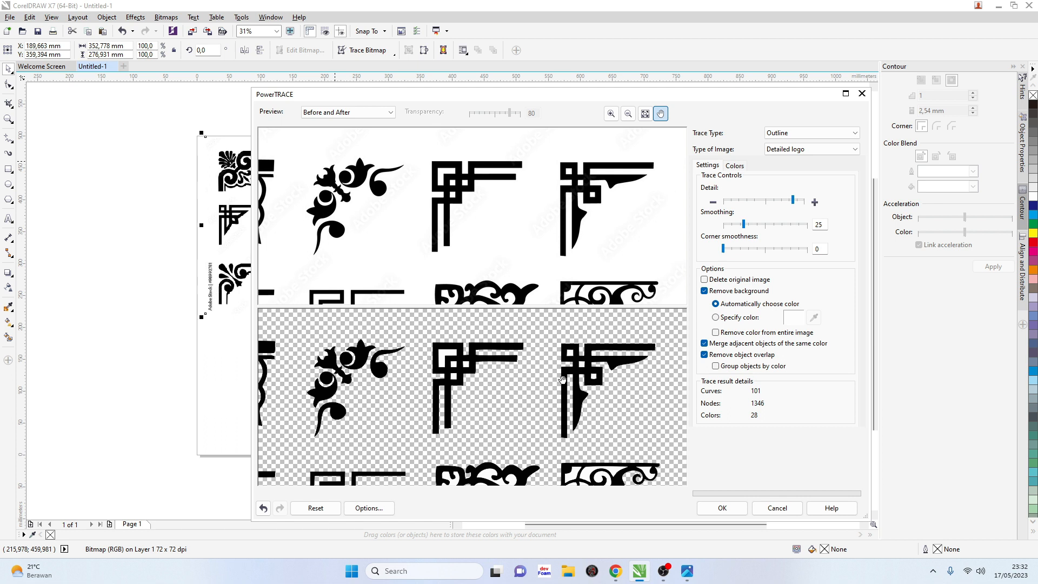
left_click(723, 508)
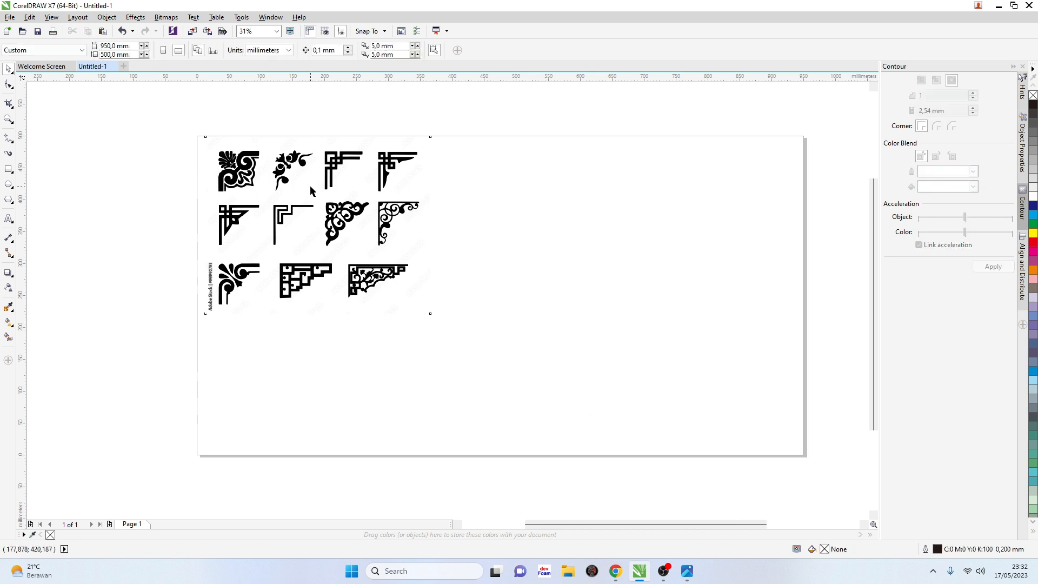
Separate the traced ornament group from the bitmap, moving the bitmap partly off the page's upper-left corner and the group to the page's upper middle
left_click(279, 173)
left_click_drag(279, 173, 530, 161)
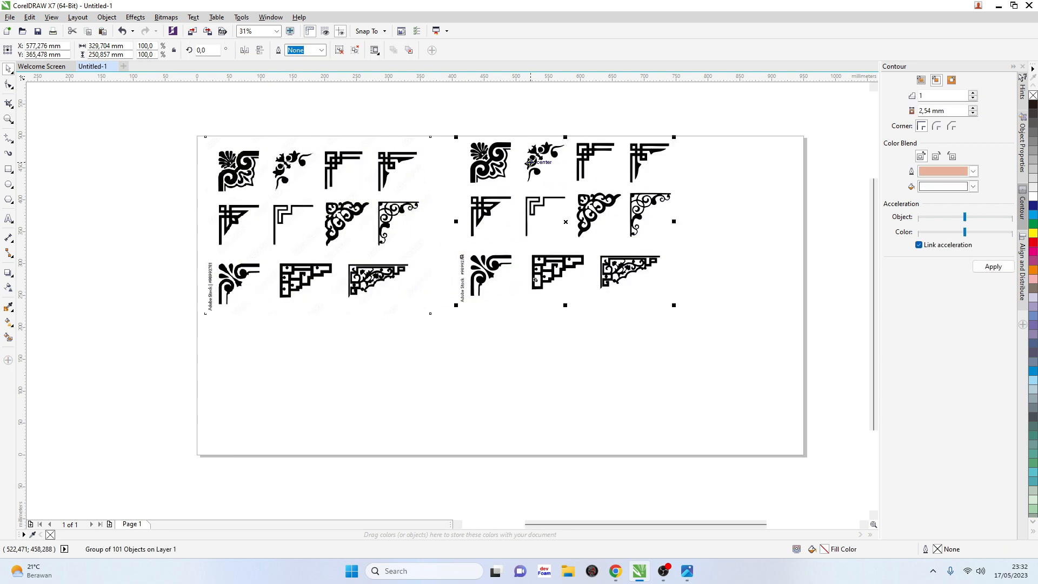
left_click(312, 173)
left_click_drag(423, 206, 327, 183)
left_click(508, 165)
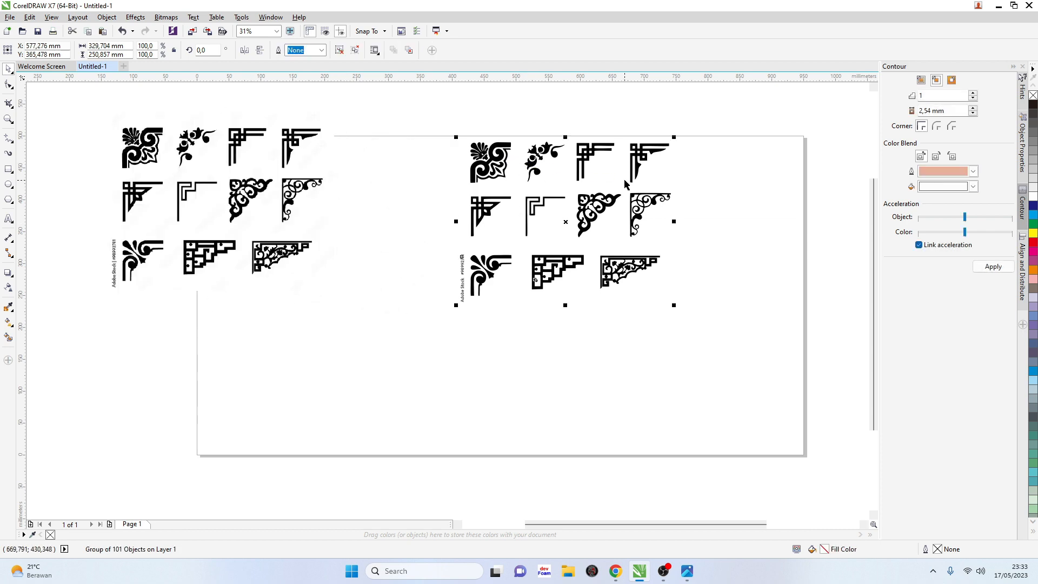
left_click_drag(597, 207, 536, 193)
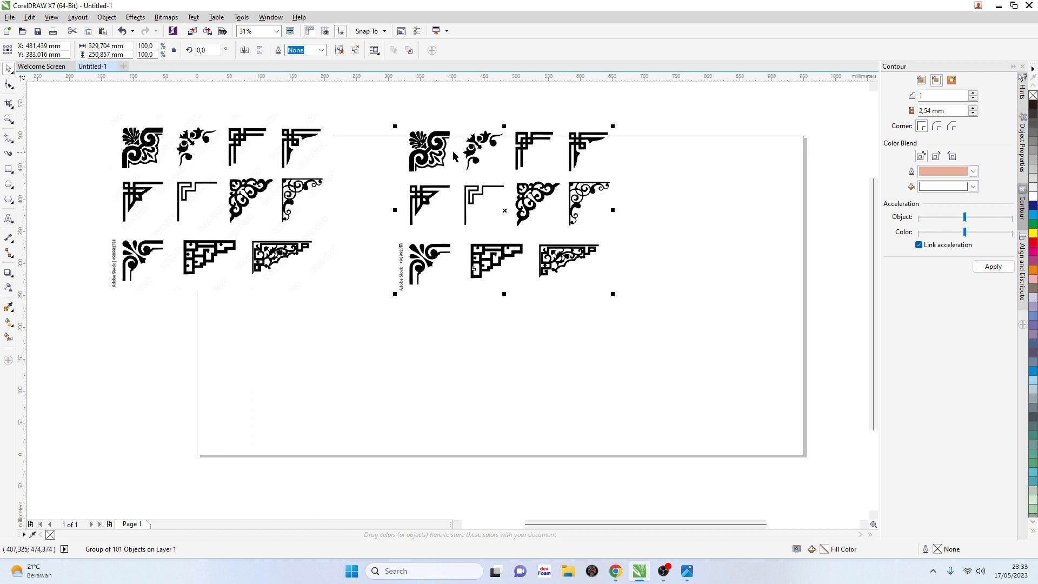
Remove the fill from the traced ornament group and give it a black outline
scroll(544, 133, "up", 2)
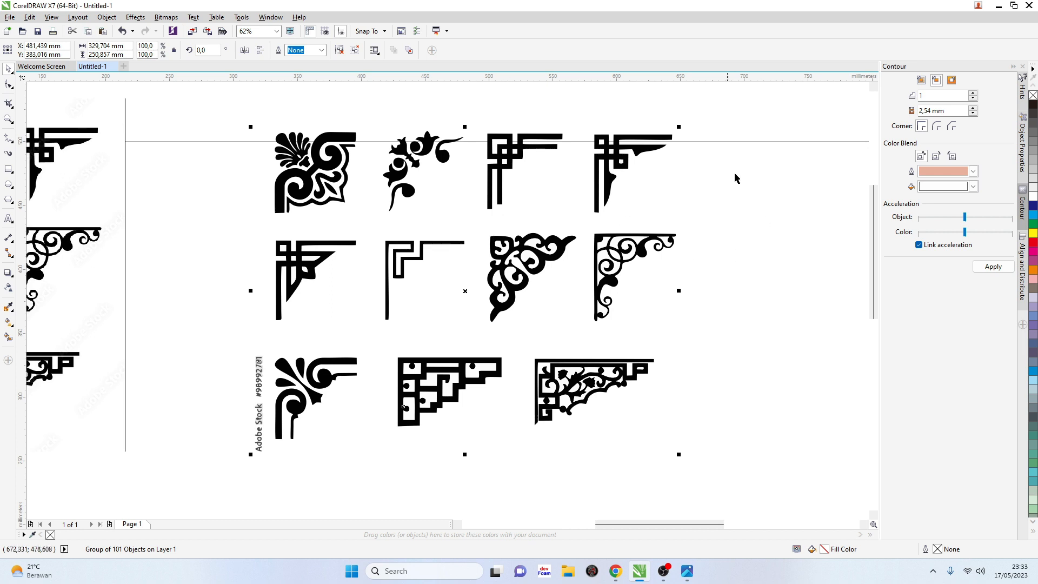
left_click(1033, 95)
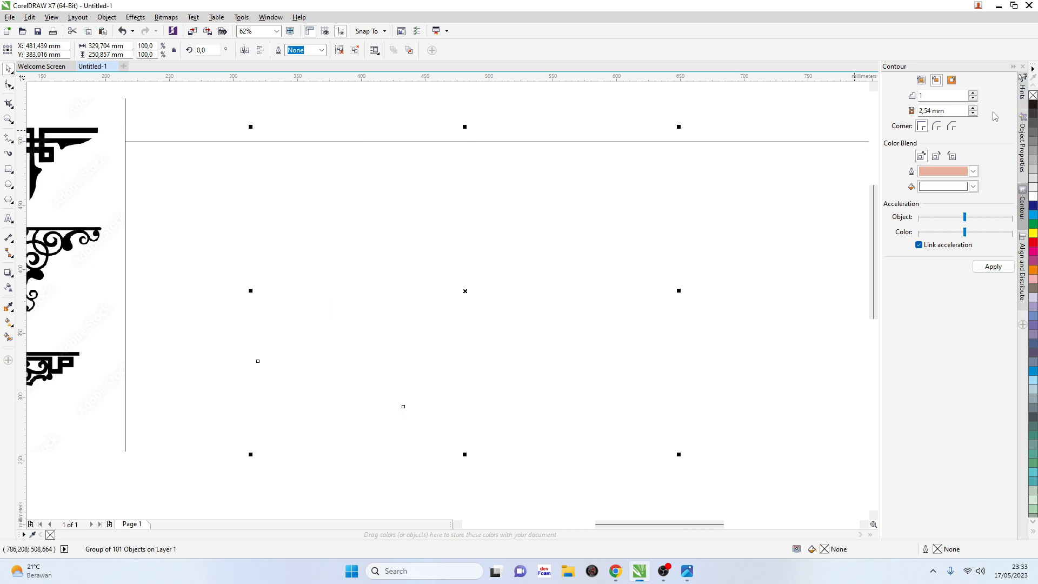
right_click(1032, 105)
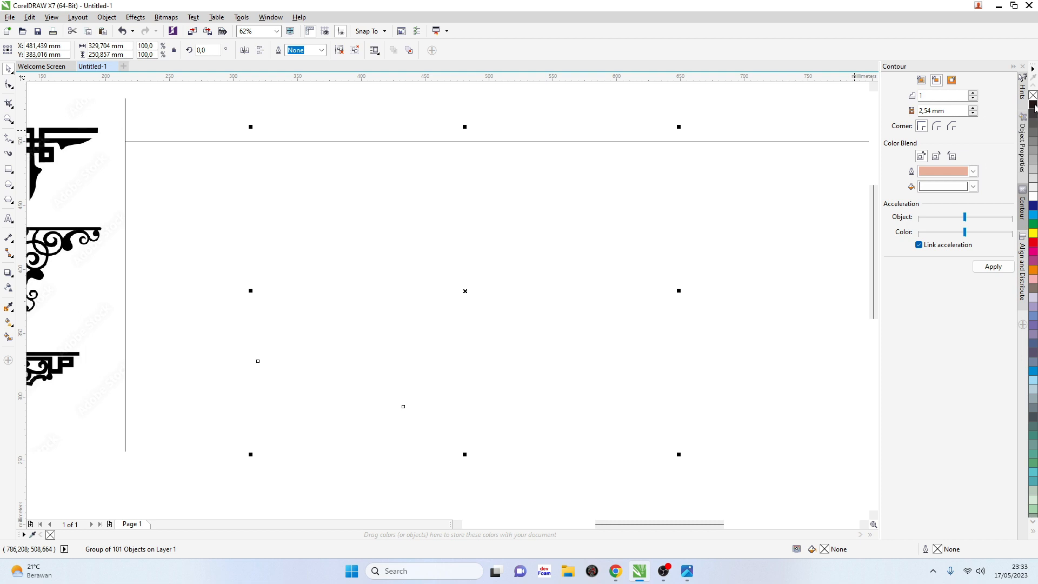
scroll(523, 133, "up", 3)
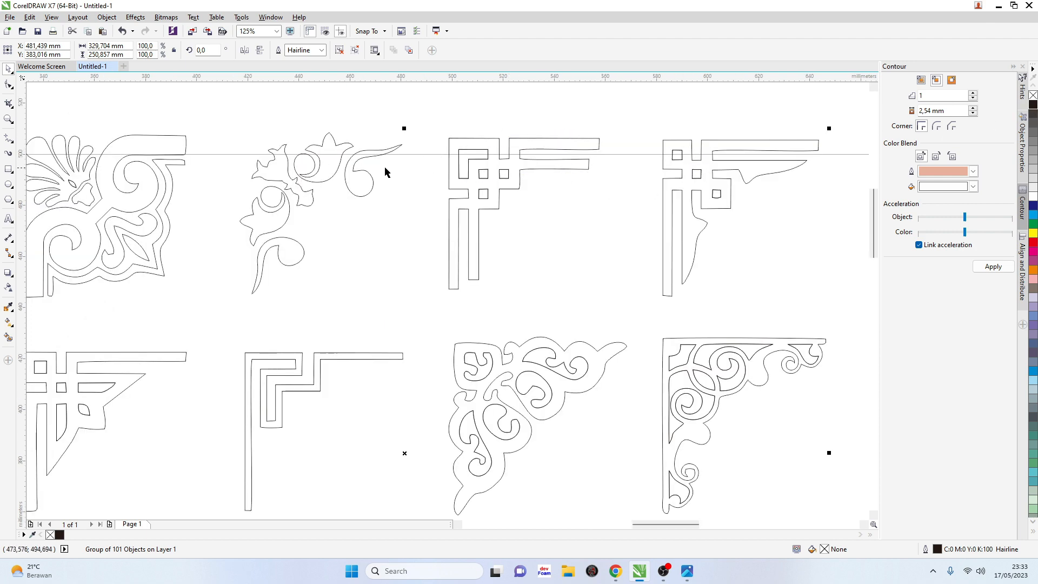
scroll(401, 172, "down", 3)
scroll(480, 157, "up", 3)
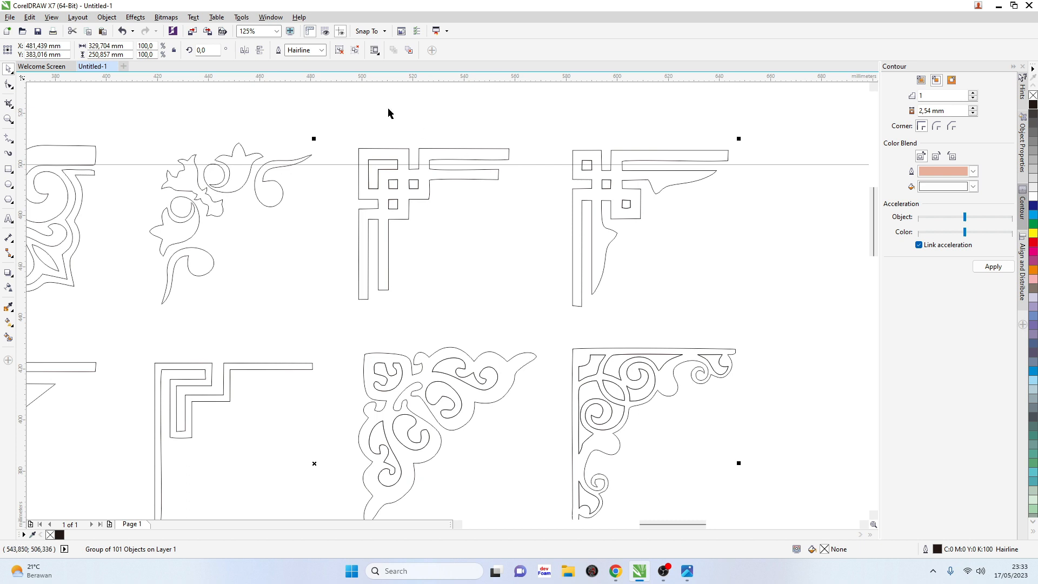
Ungroup the traced ornaments and delete the vertical Adobe Stock text beside the lower-left corner ornament
left_click(355, 50)
key("Escape")
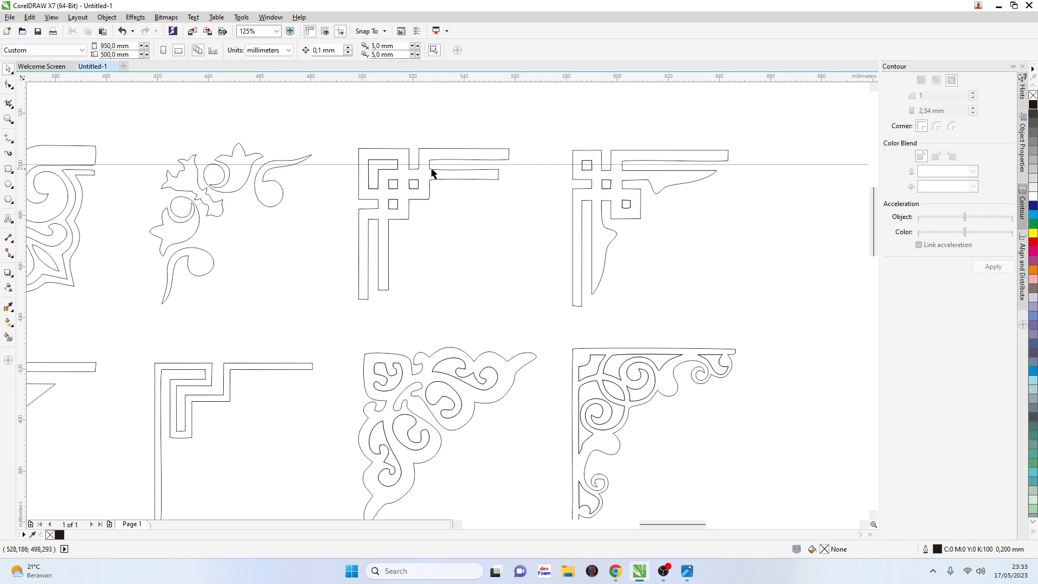
scroll(355, 179, "down", 2)
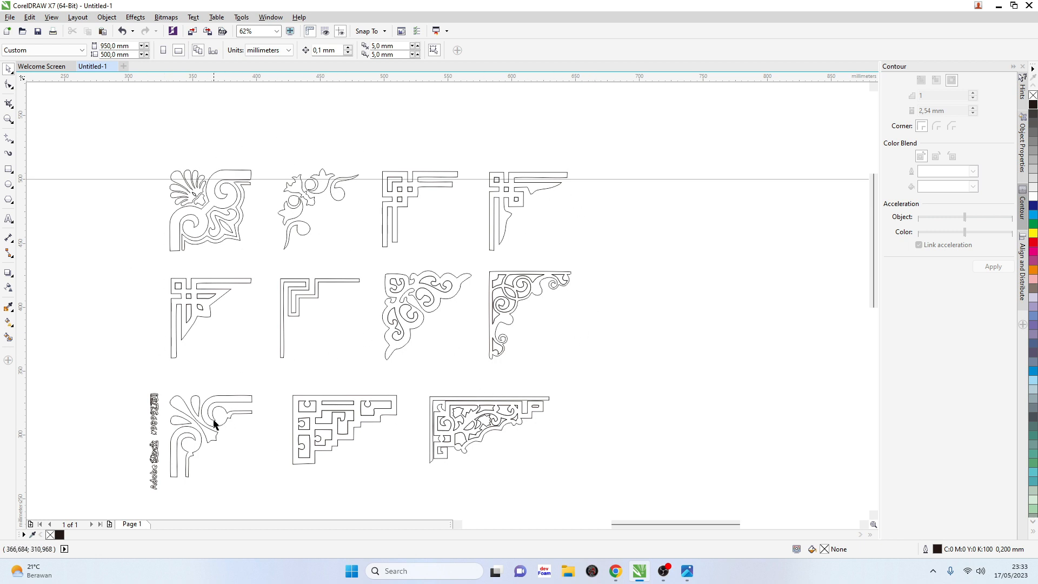
left_click_drag(109, 371, 171, 498)
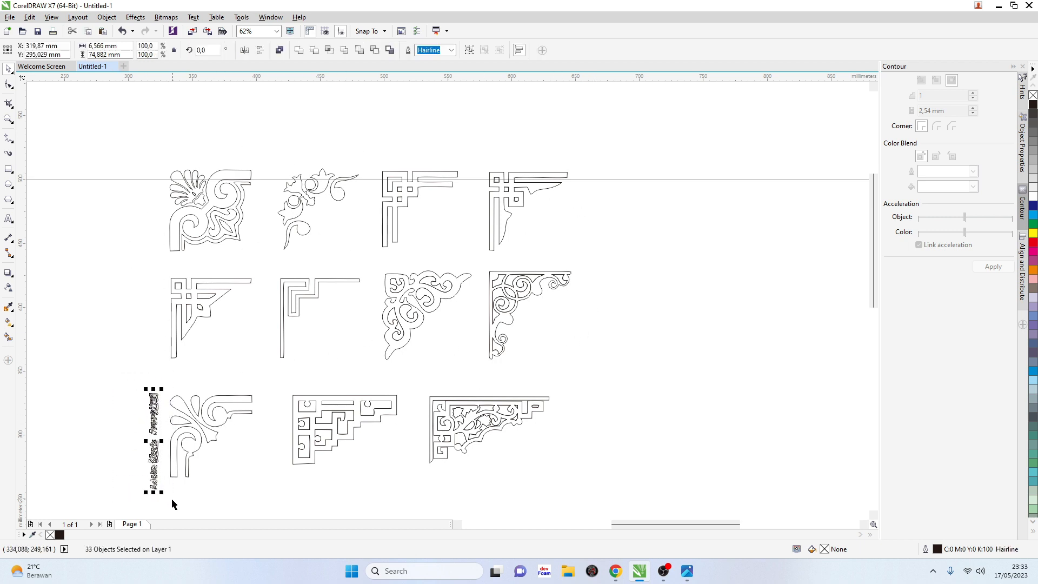
key("Delete")
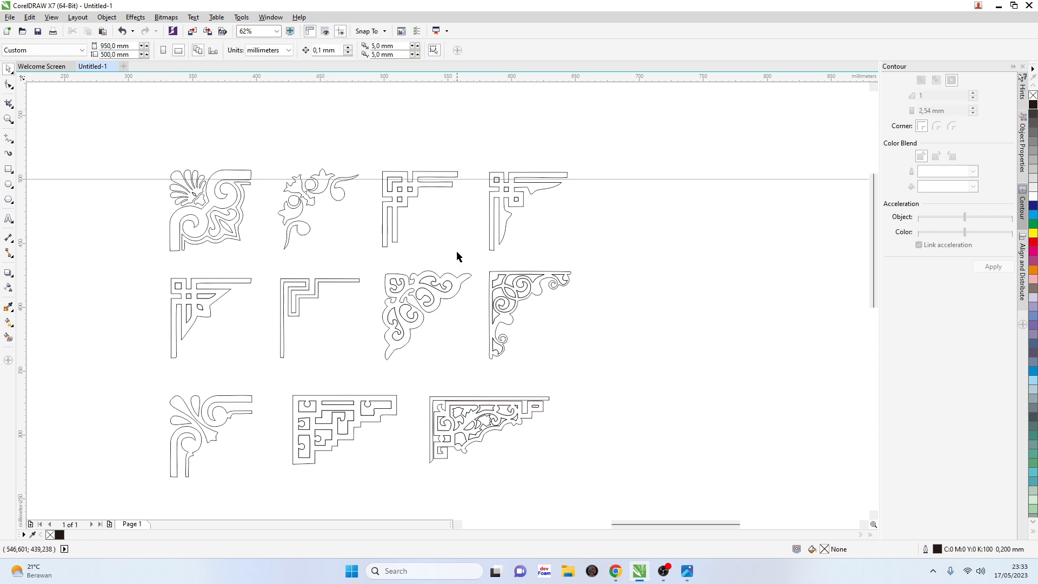
Examine the outline and nodes of the third ornament in the upper row, the interlaced square corner, up close
scroll(431, 185, "up", 2)
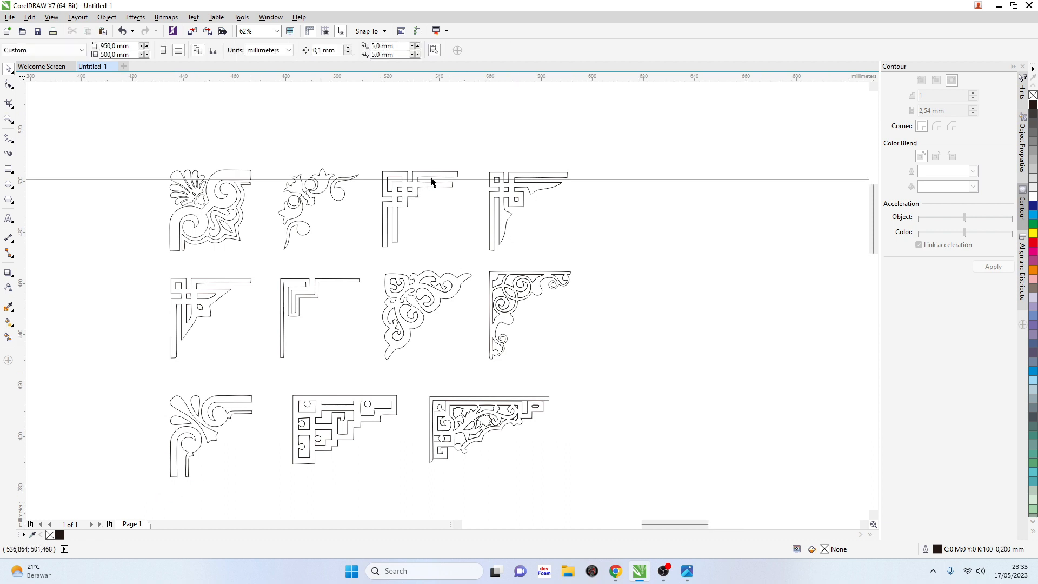
scroll(438, 185, "up", 2)
left_click(337, 222)
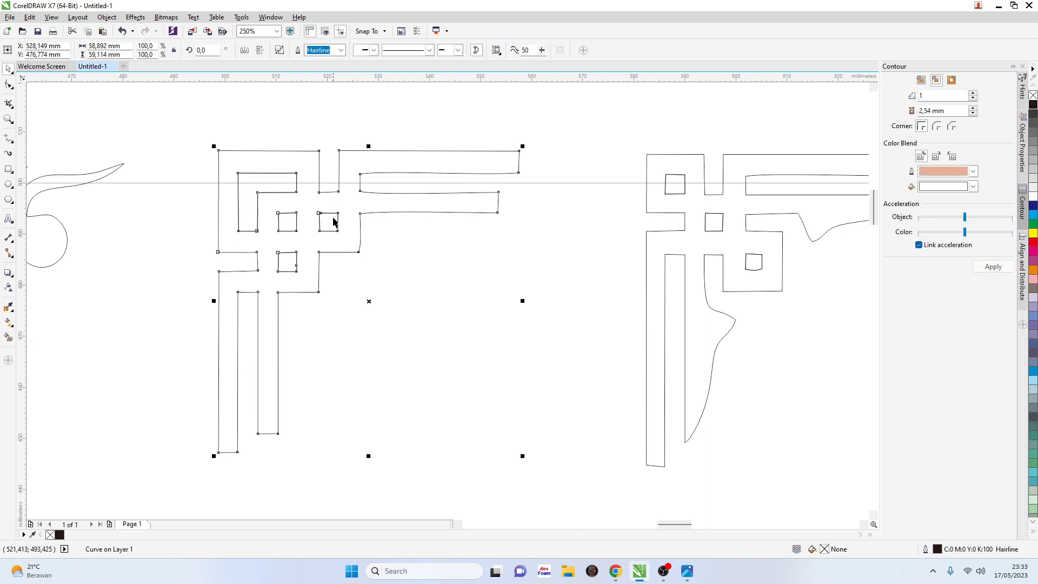
scroll(259, 199, "up", 1)
scroll(257, 197, "down", 2)
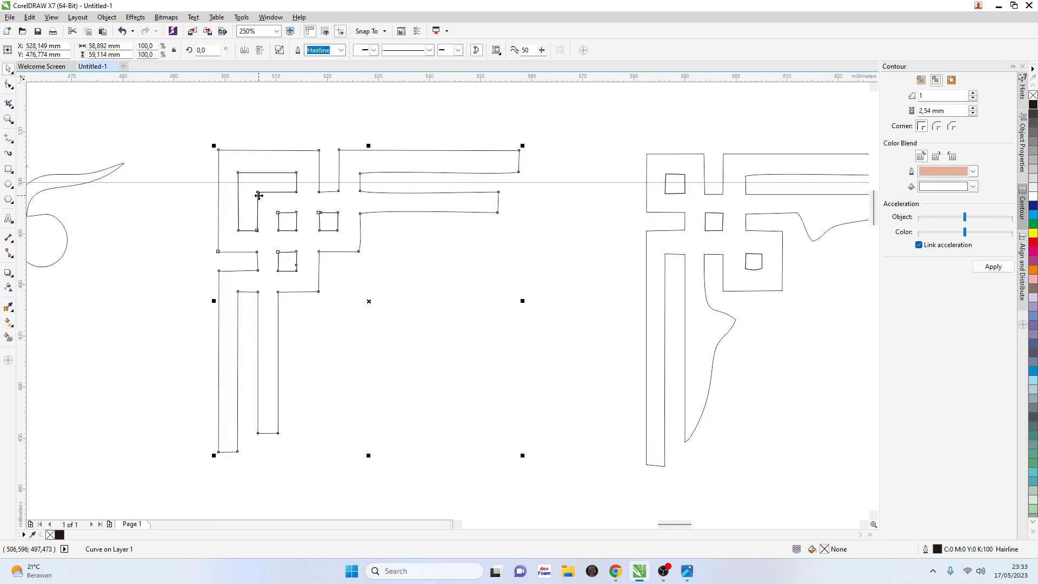
left_click(352, 130)
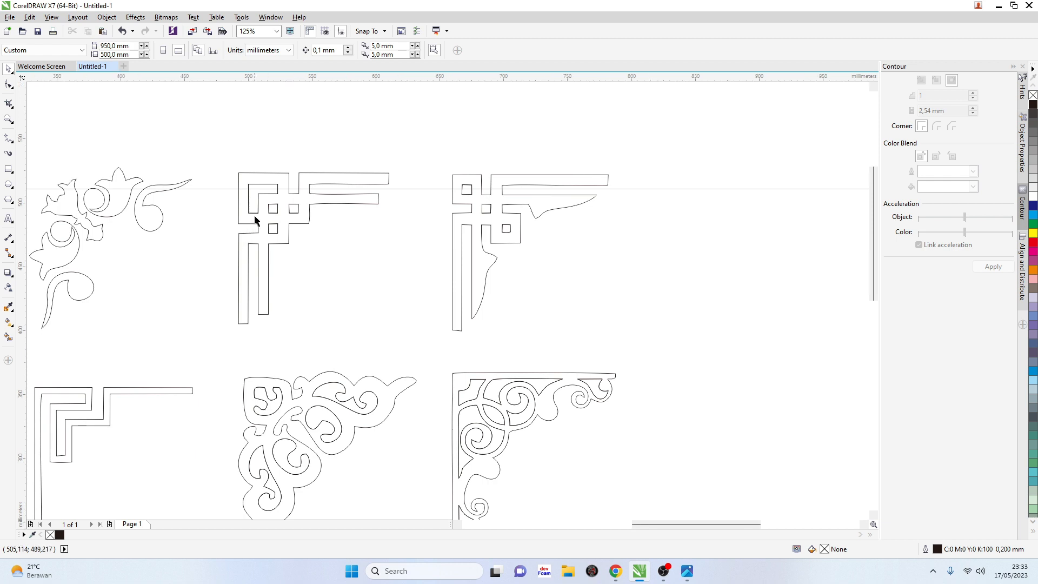
scroll(254, 219, "down", 1)
scroll(255, 218, "up", 1)
scroll(254, 213, "up", 1)
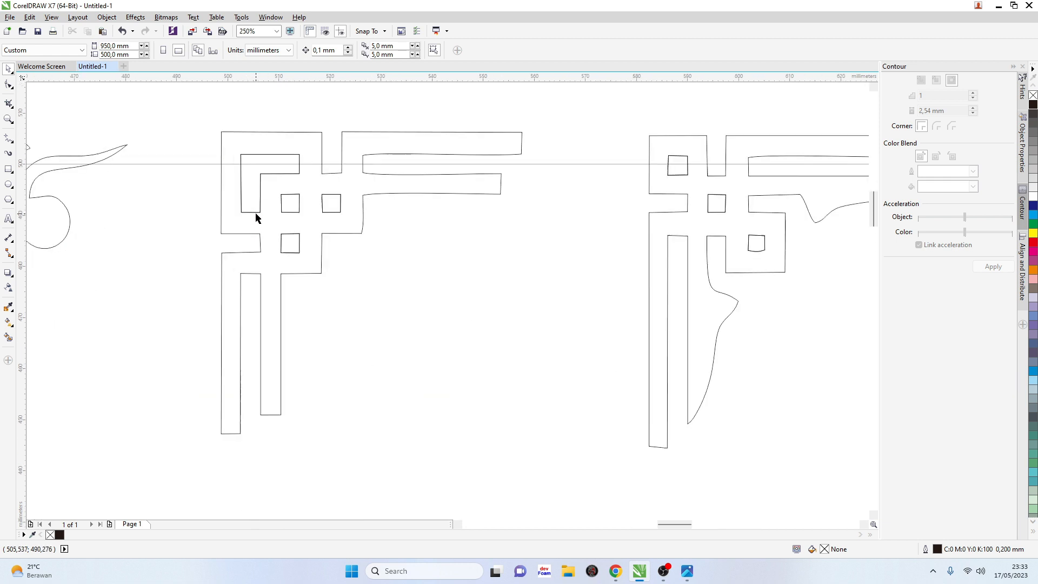
Delete the duplicate inner shapes lying over the holes of the interlaced square corner ornament
left_click(253, 181)
key("Escape")
left_click_drag(448, 265, 231, 171)
key("Delete")
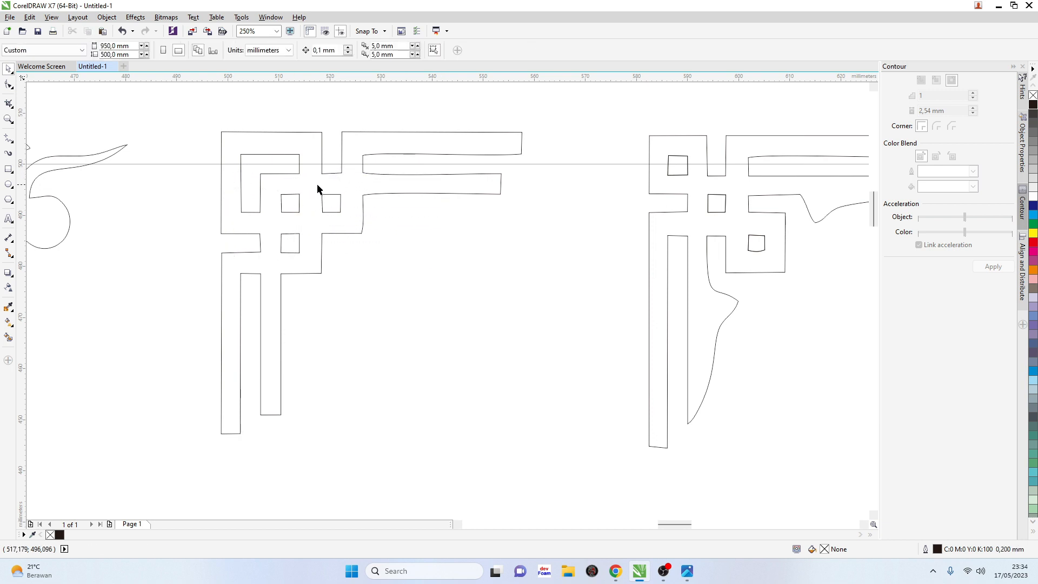
left_click(321, 162)
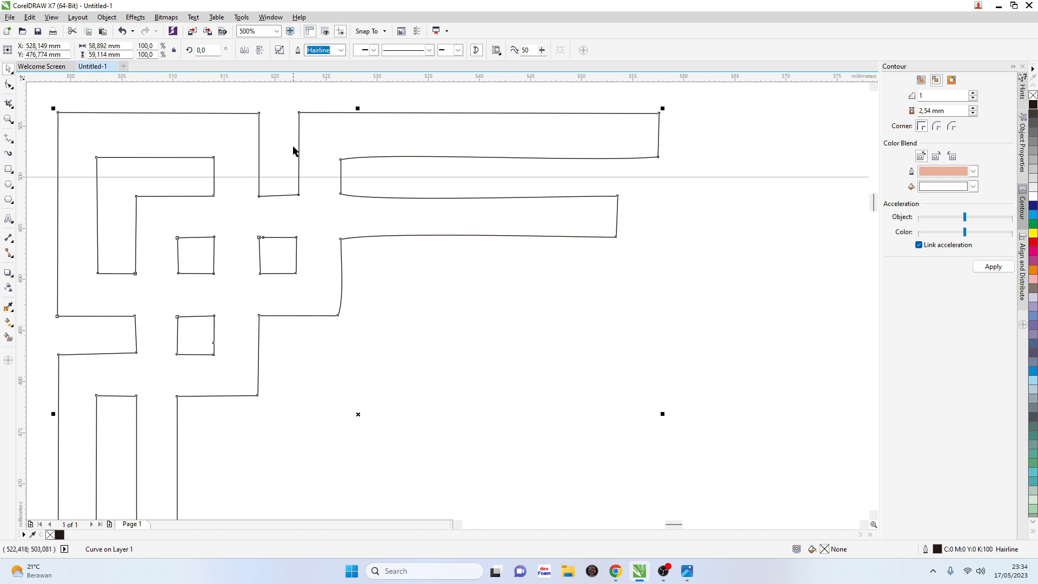
key("F10")
scroll(323, 174, "down", 2)
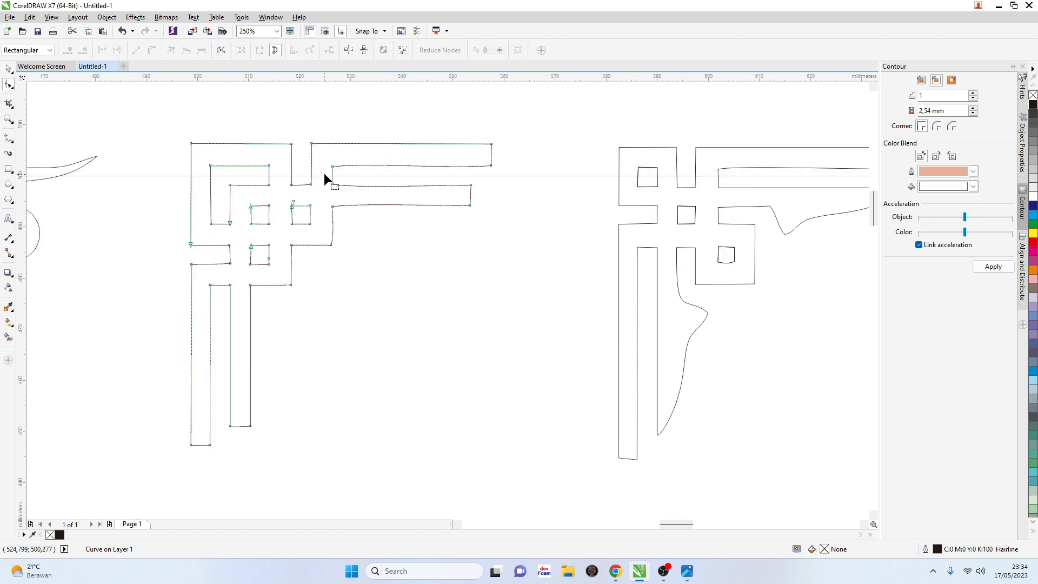
left_click(8, 69)
left_click(315, 221)
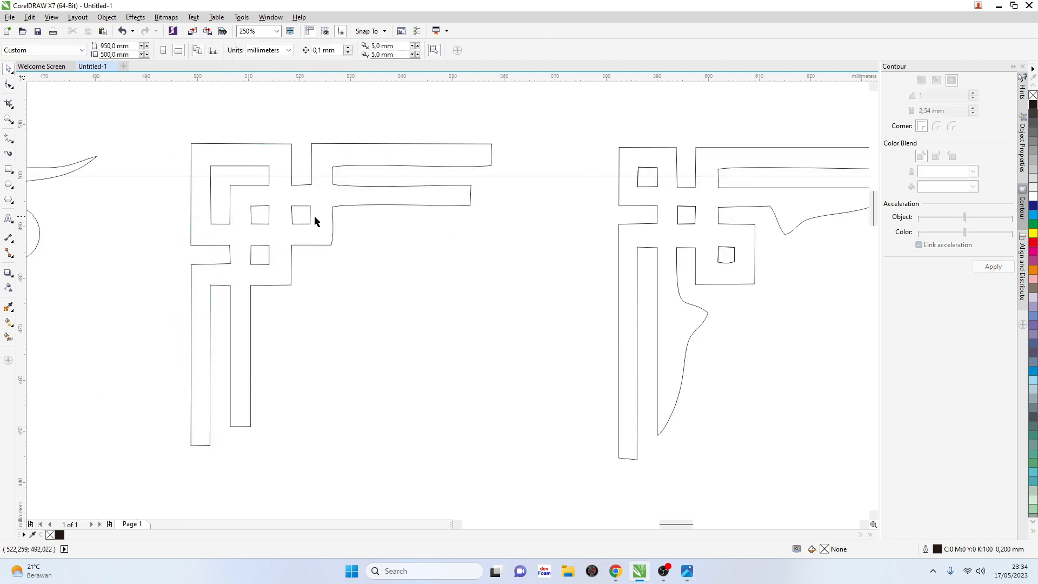
Convert the two facing long edges between the horizontal arms of the interlaced square corner ornament to straight lines
left_click(334, 157)
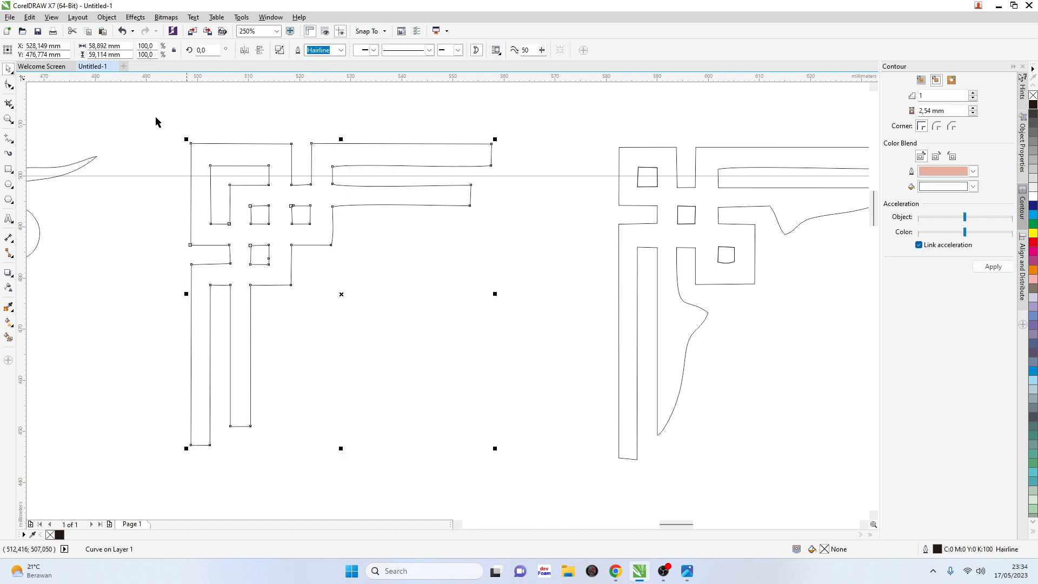
left_click(8, 85)
scroll(363, 177, "up", 2)
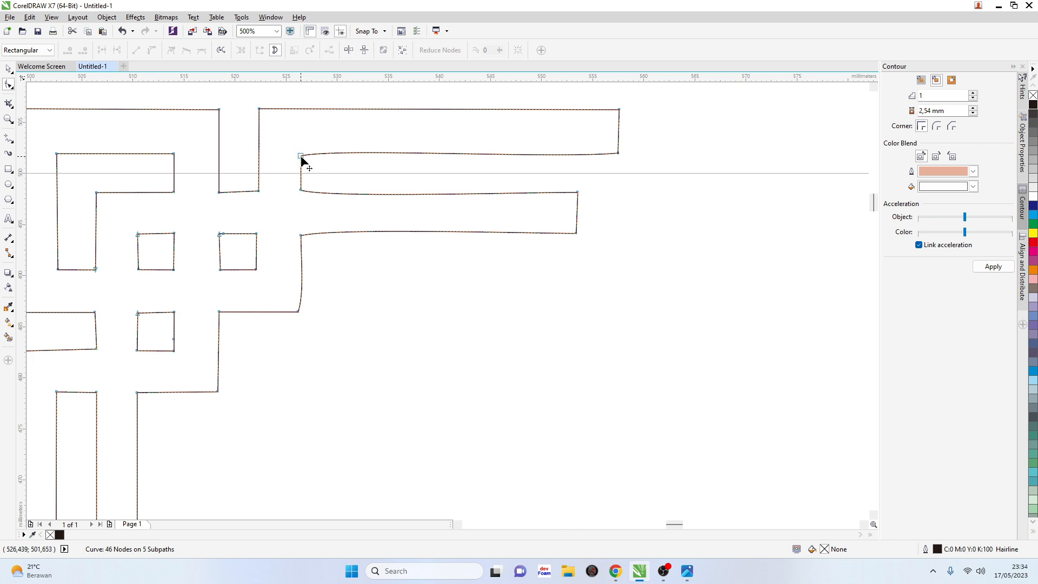
left_click(300, 155)
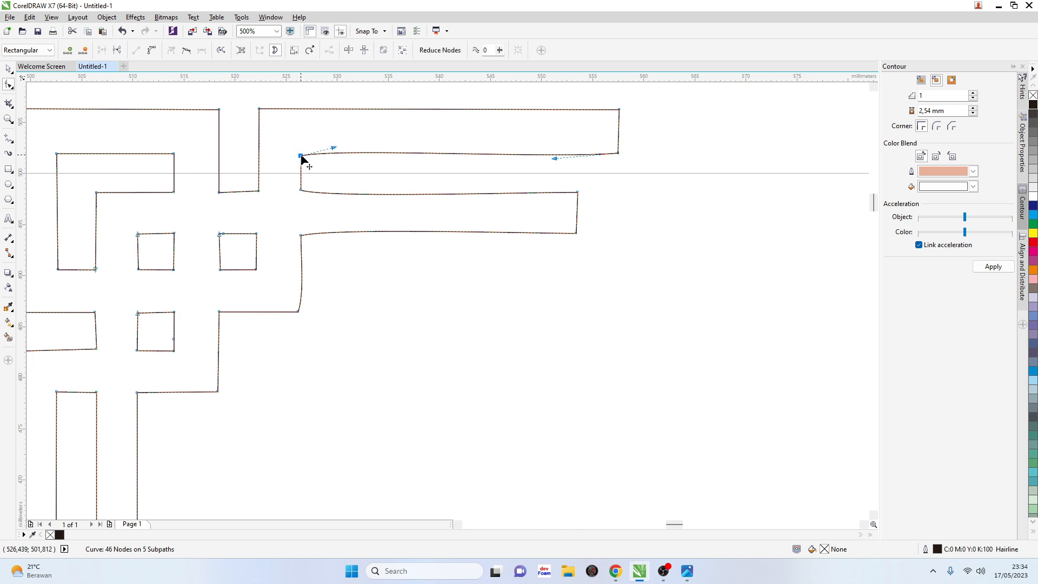
left_click(618, 153)
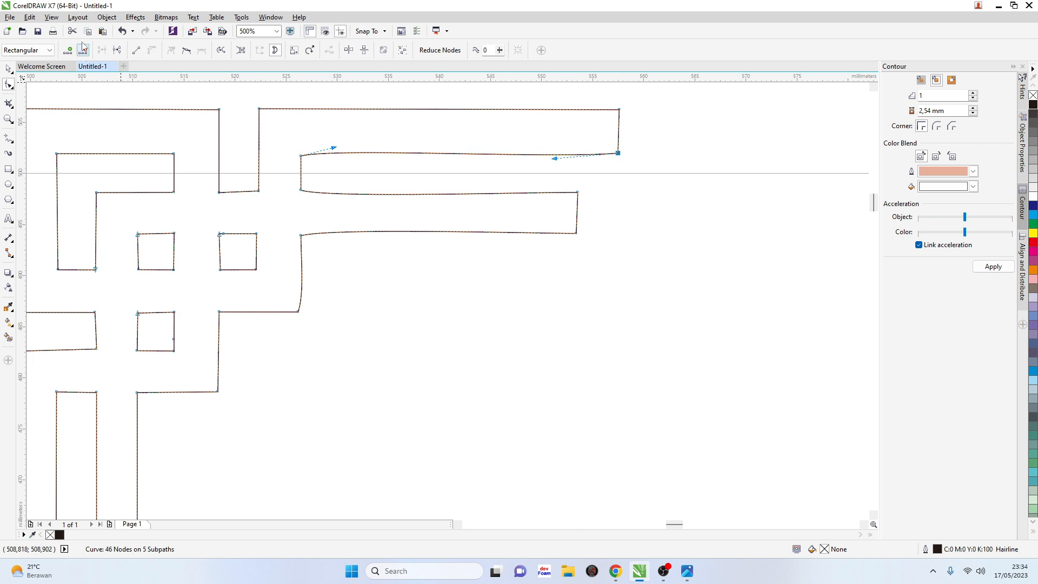
left_click(144, 52)
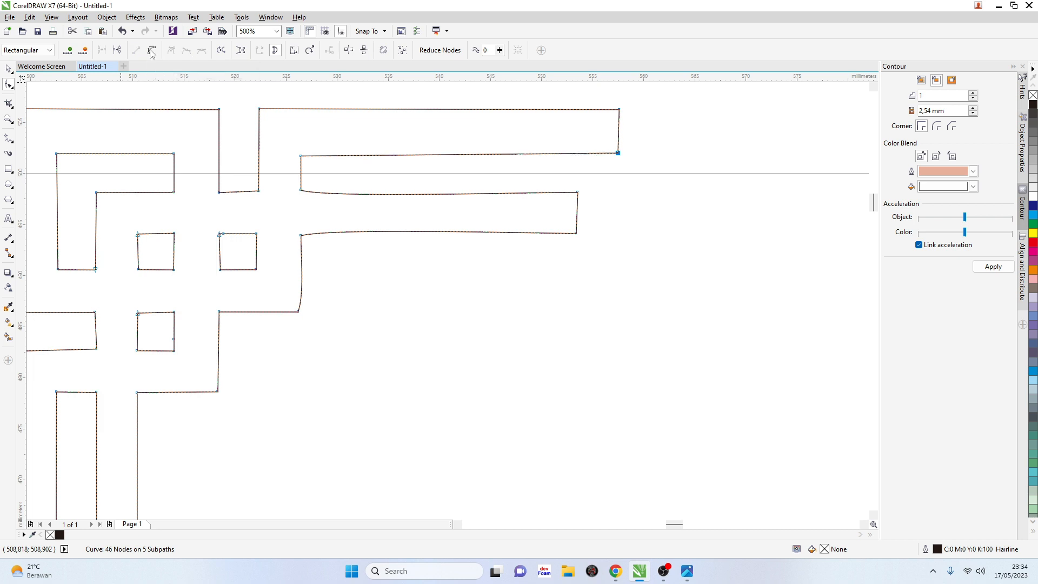
left_click(301, 189)
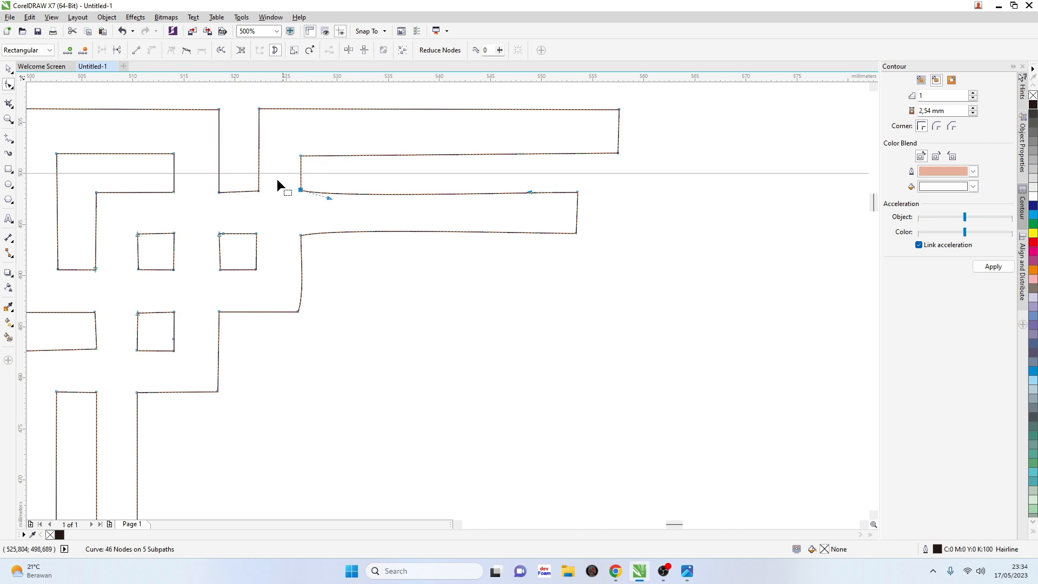
left_click(138, 51)
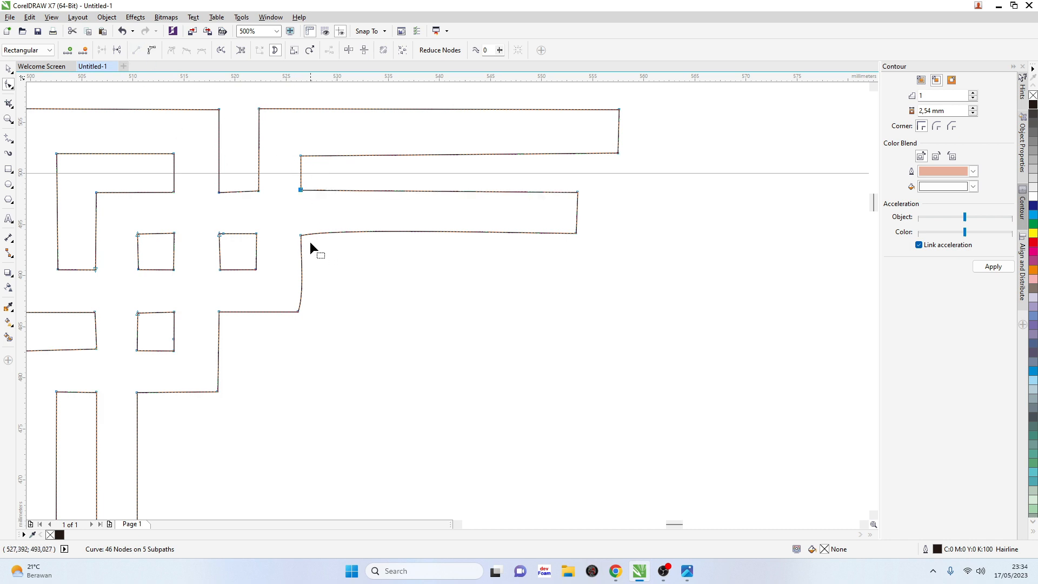
Convert the lower horizontal arm's bottom edge and the adjoining short vertical edge of the square corner ornament to straight lines
left_click(573, 232)
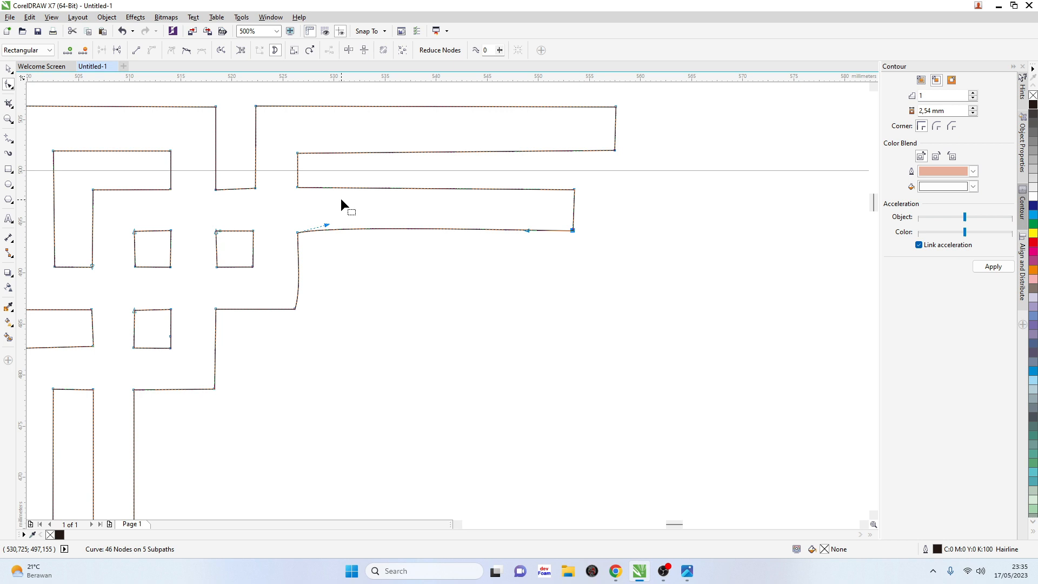
left_click(582, 227)
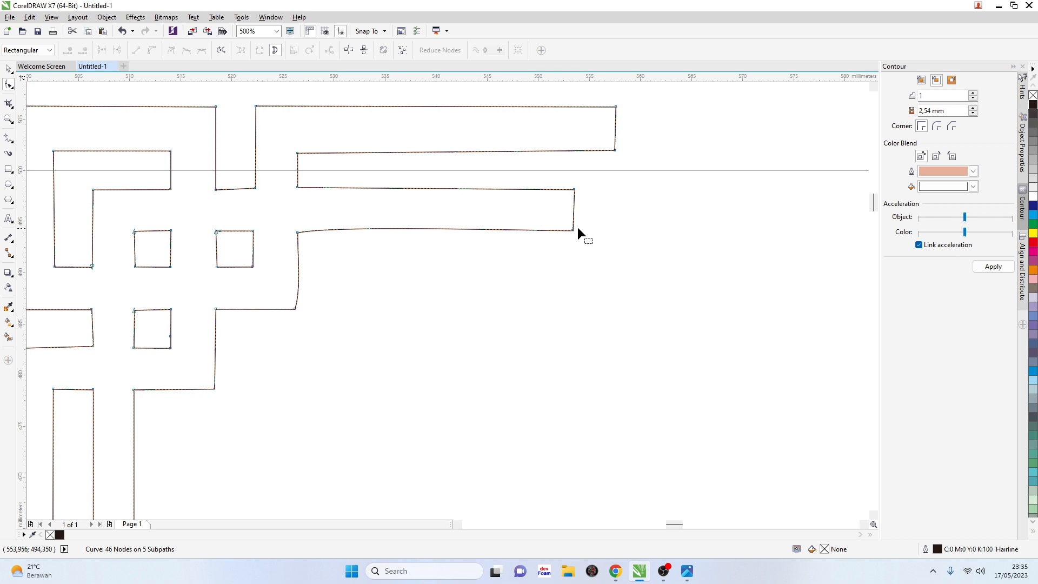
left_click(572, 231)
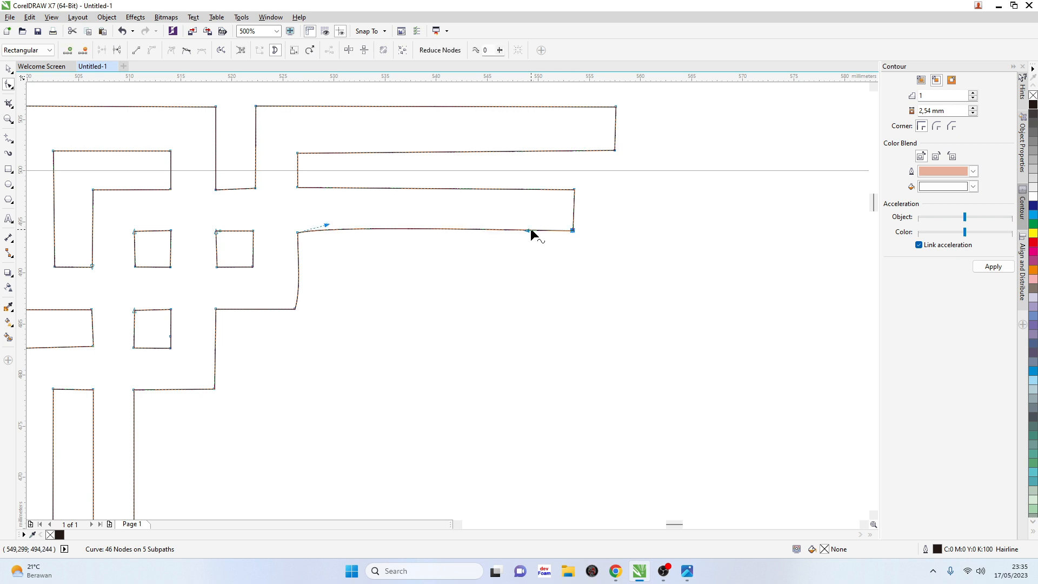
left_click(137, 51)
left_click(298, 239)
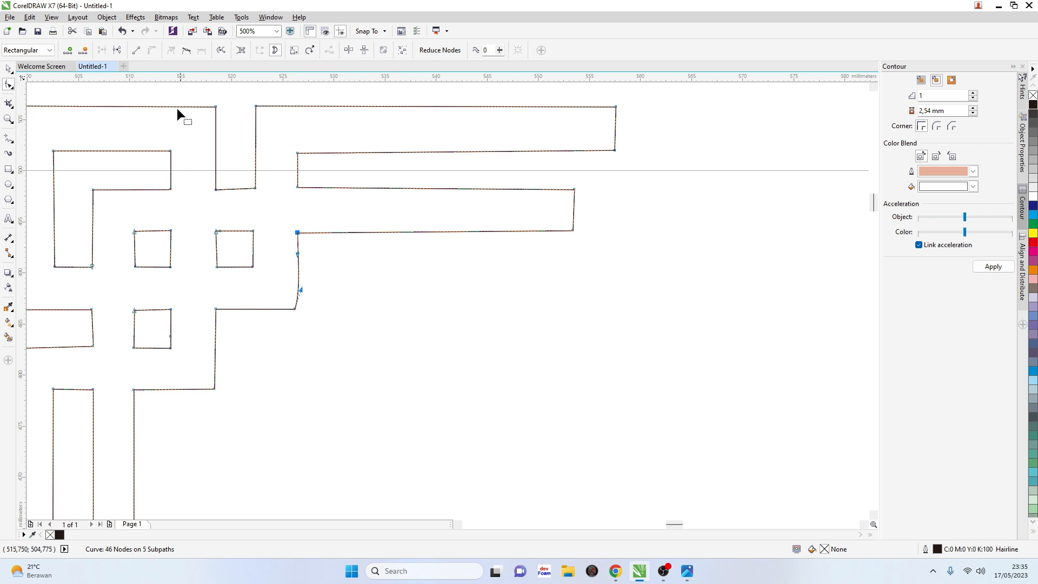
left_click(137, 51)
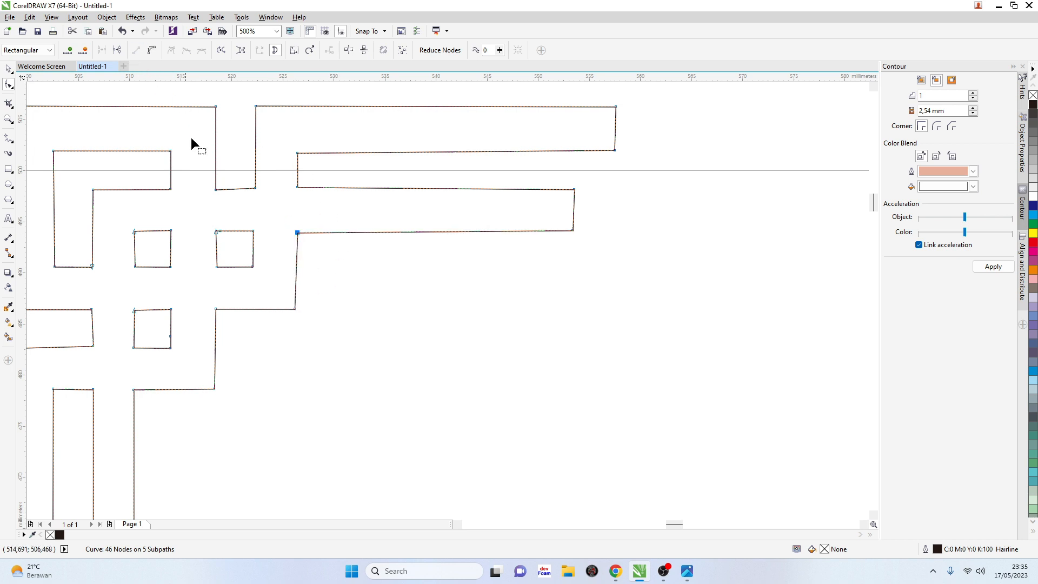
Shift the corner node at the lower end of the straightened short edge so the edge runs vertically, and finish node editing
left_click(295, 309)
scroll(295, 311, "up", 2)
left_click_drag(295, 309, 303, 309)
key("super")
left_click(298, 329)
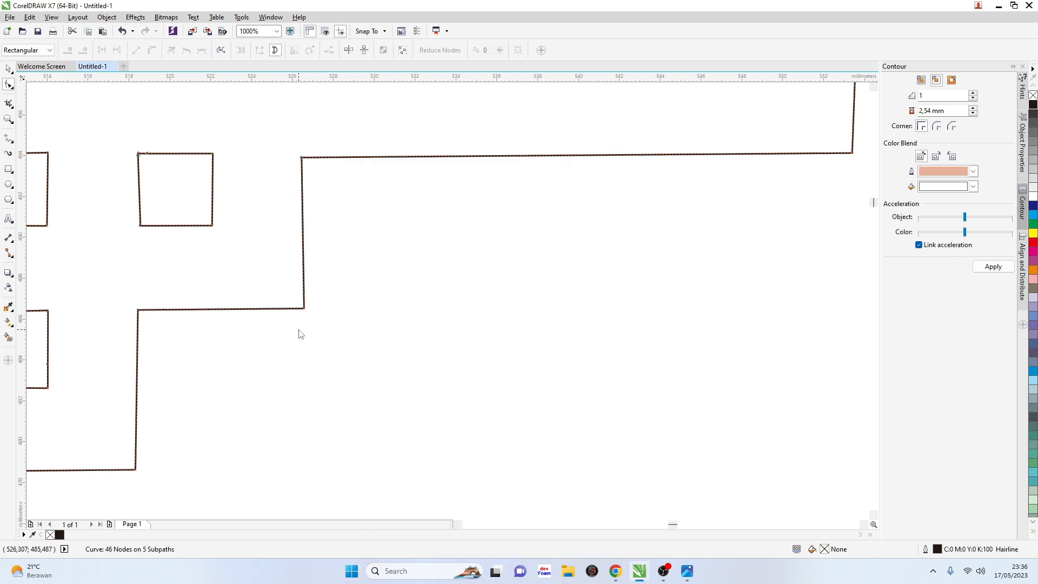
scroll(295, 328, "down", 2)
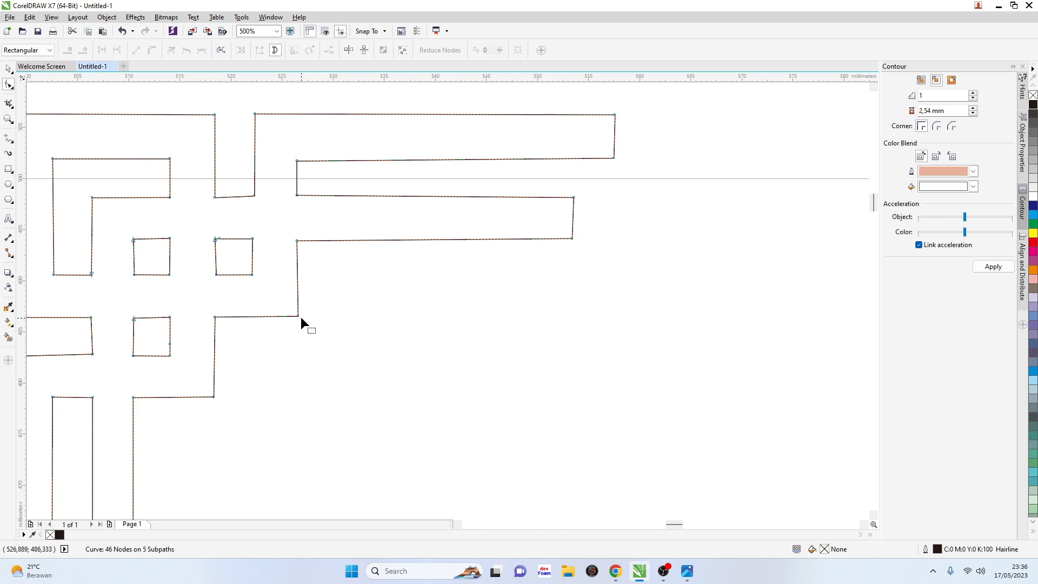
scroll(301, 317, "up", 2)
left_click_drag(295, 315, 293, 315)
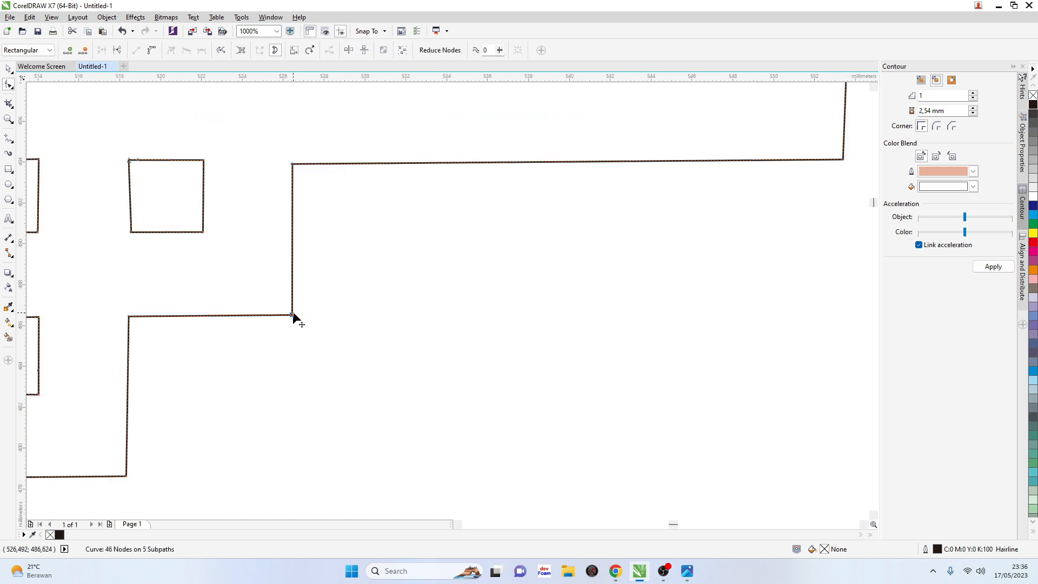
scroll(330, 302, "down", 3)
scroll(274, 292, "up", 3)
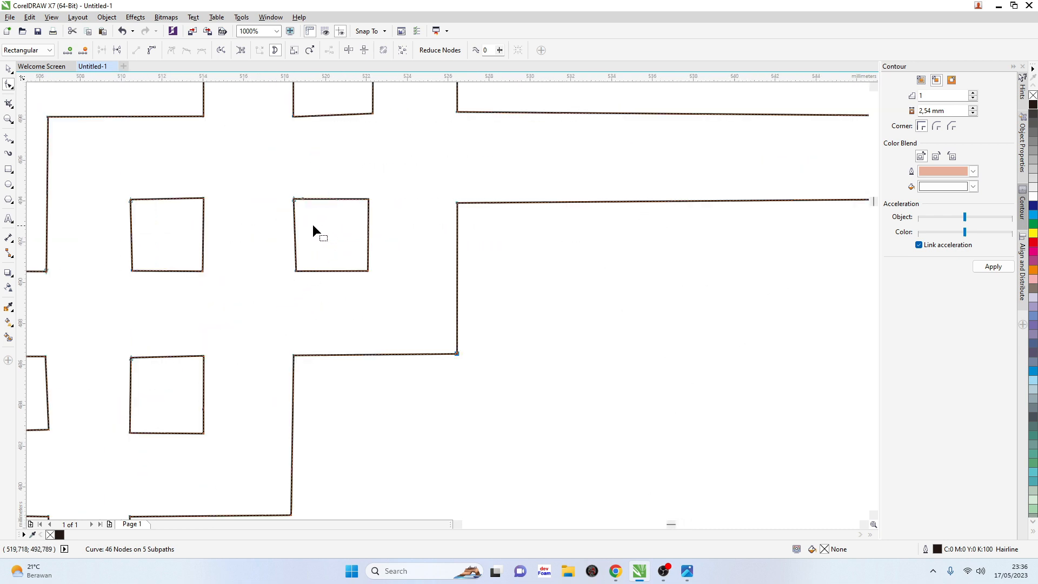
left_click(203, 173)
scroll(273, 256, "down", 3)
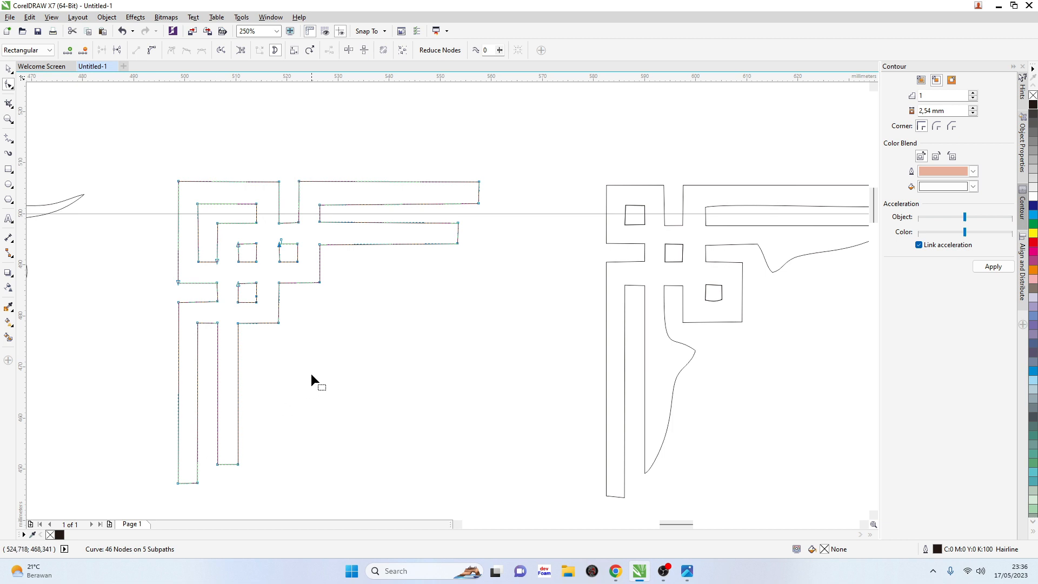
left_click(9, 69)
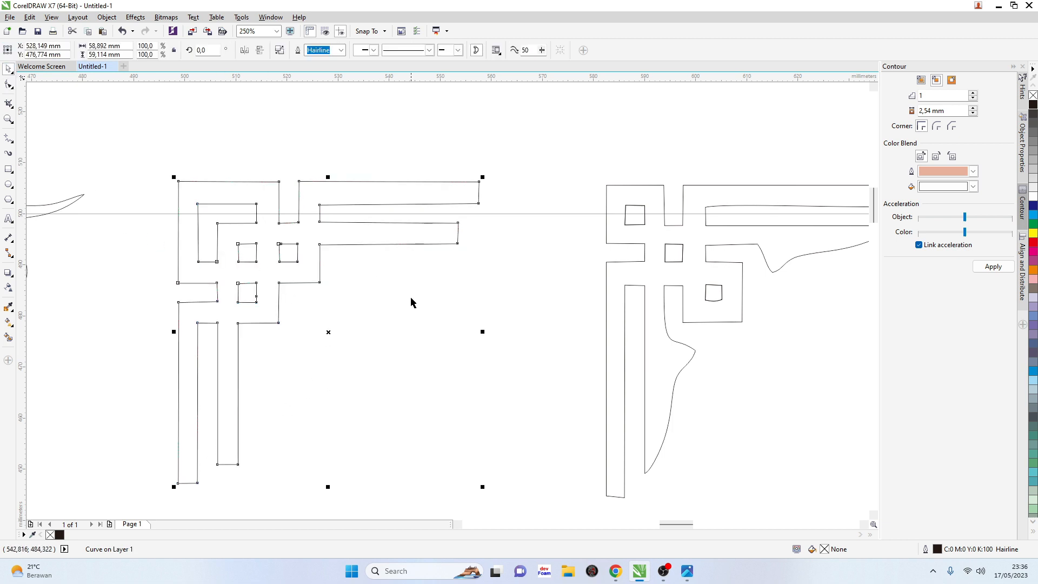
left_click(369, 109)
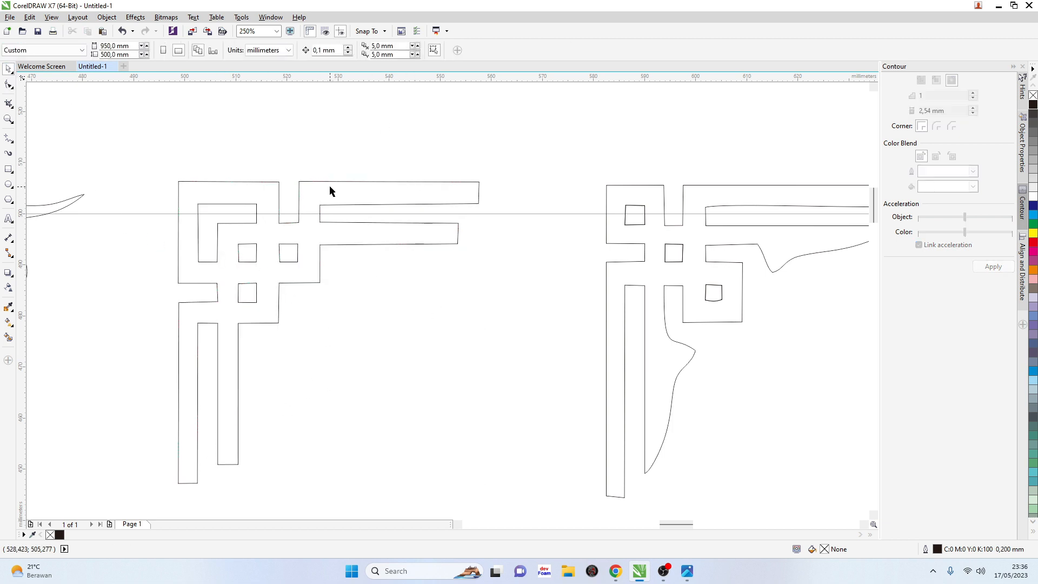
Move the cleaned square corner ornament out of its row into the empty area right of the ornament collection
scroll(329, 185, "down", 2)
scroll(319, 206, "up", 1)
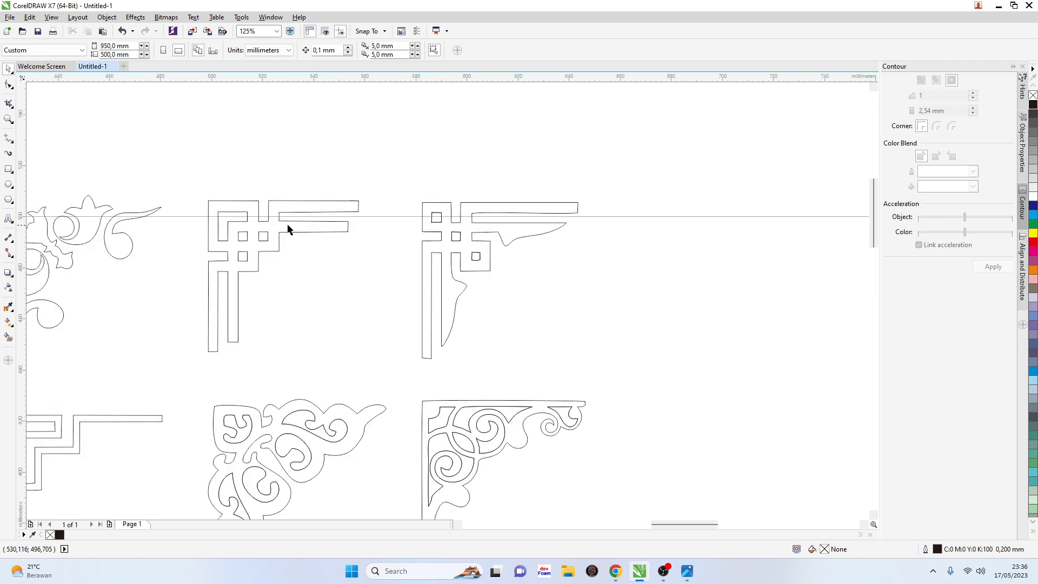
left_click_drag(274, 225, 706, 170)
scroll(203, 227, "down", 1)
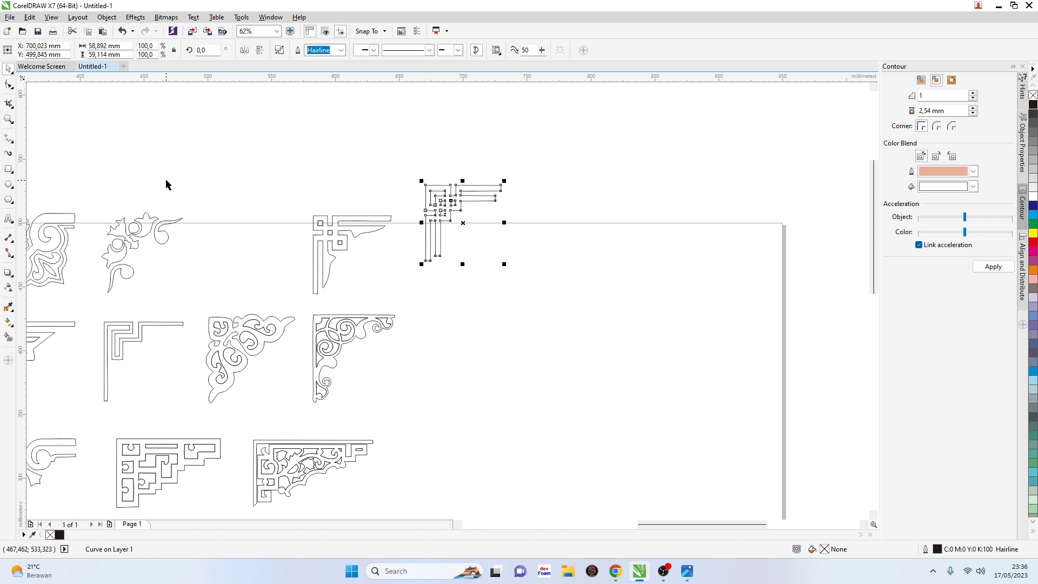
Create a new 950 x 500 mm document and paste a copy of the cleaned square corner ornament into it
left_click(124, 66)
left_click(512, 393)
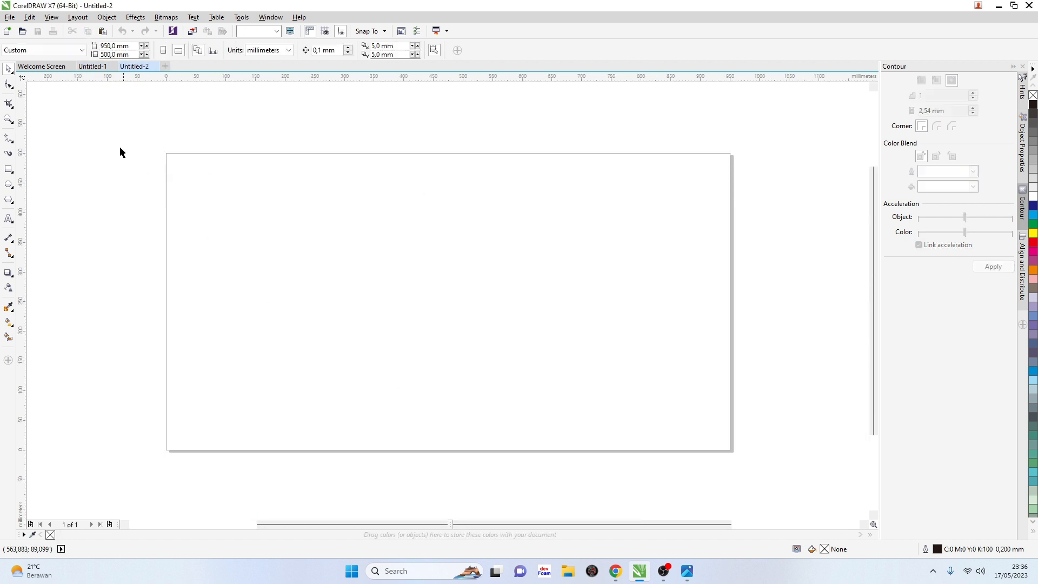
left_click(97, 69)
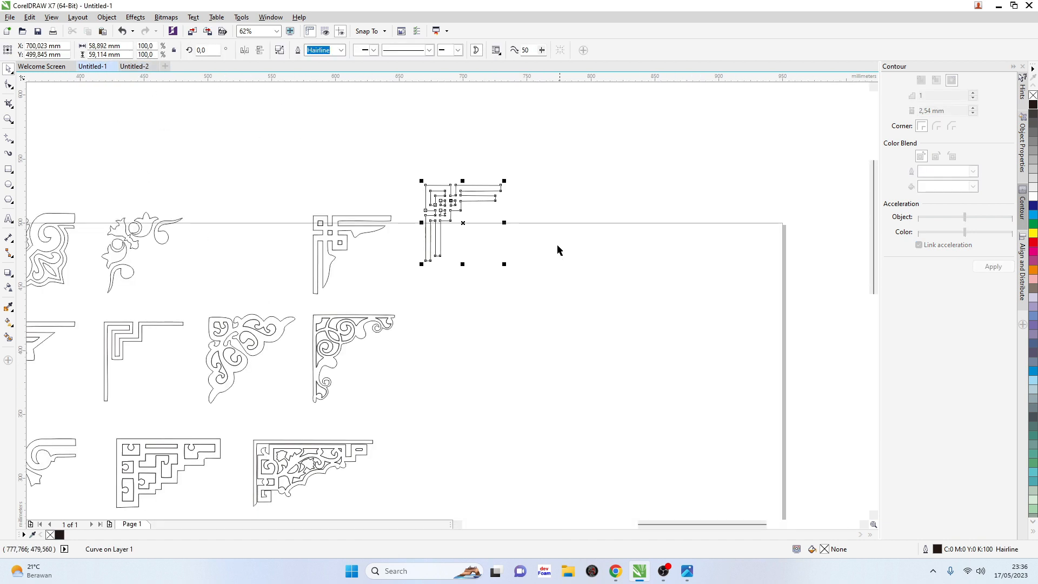
left_click(593, 190)
left_click(445, 204)
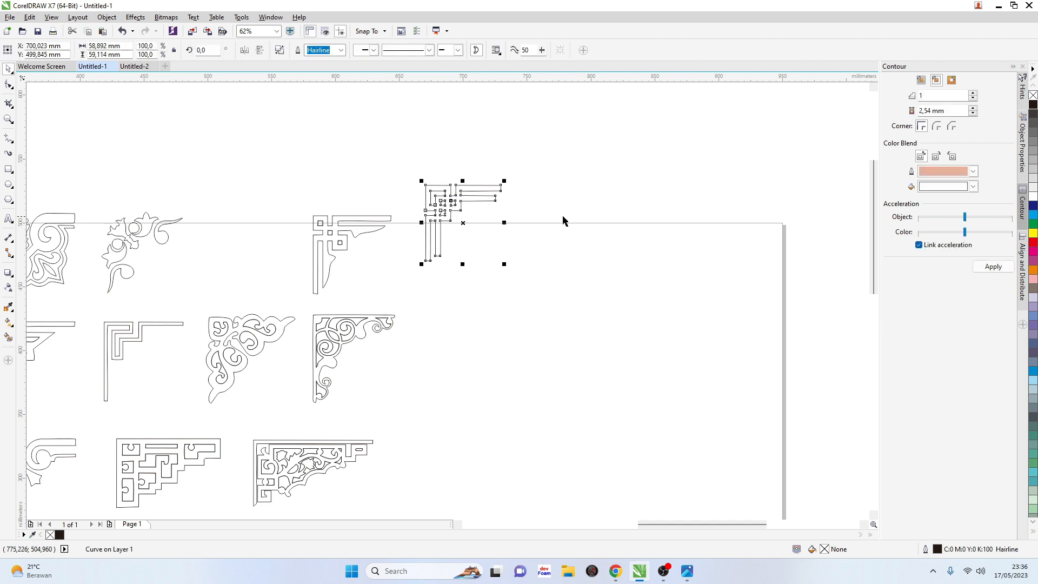
left_click(134, 67)
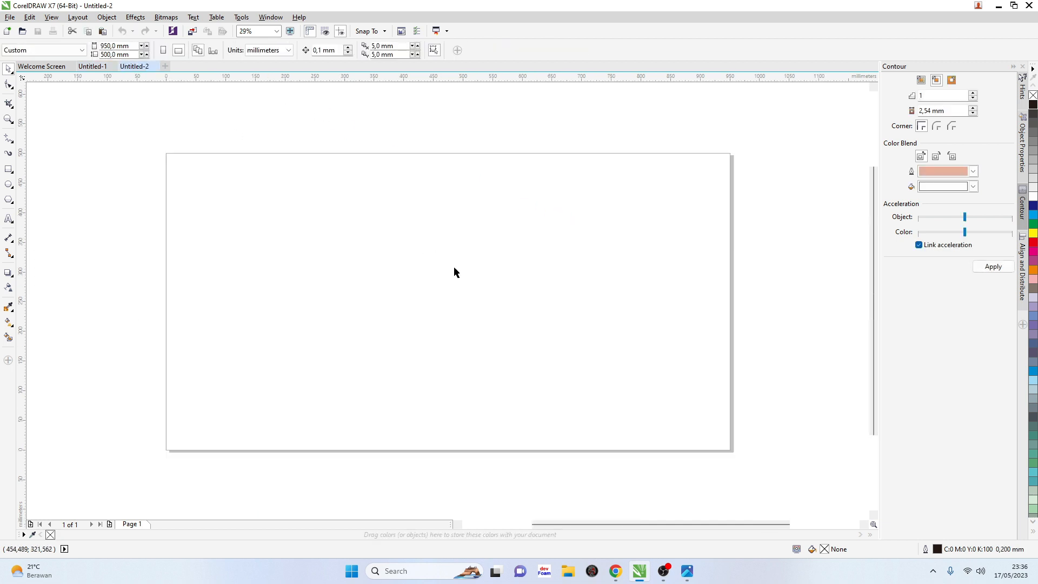
key("ctrl+v")
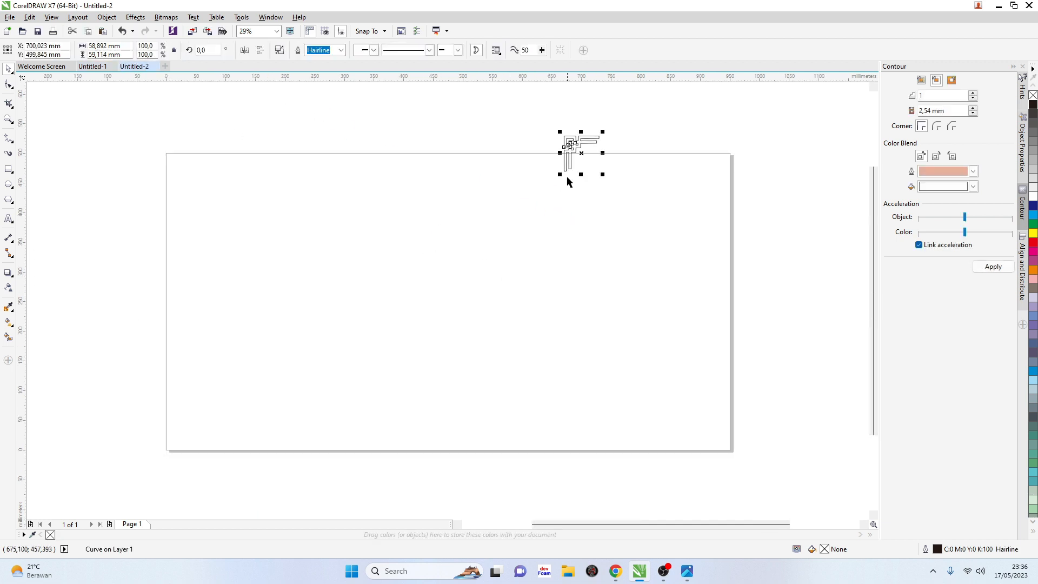
Enlarge the pasted ornament to about 188 mm wide, set its height to 200 mm, and place it in the page's upper-left corner
left_click_drag(568, 149, 342, 278)
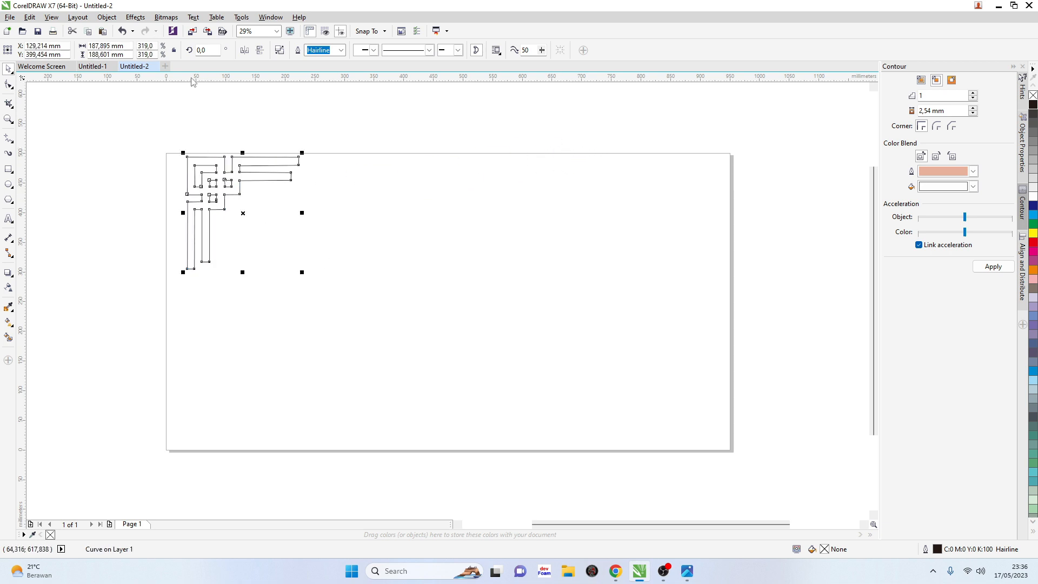
left_click(130, 54)
type("200")
key("Return")
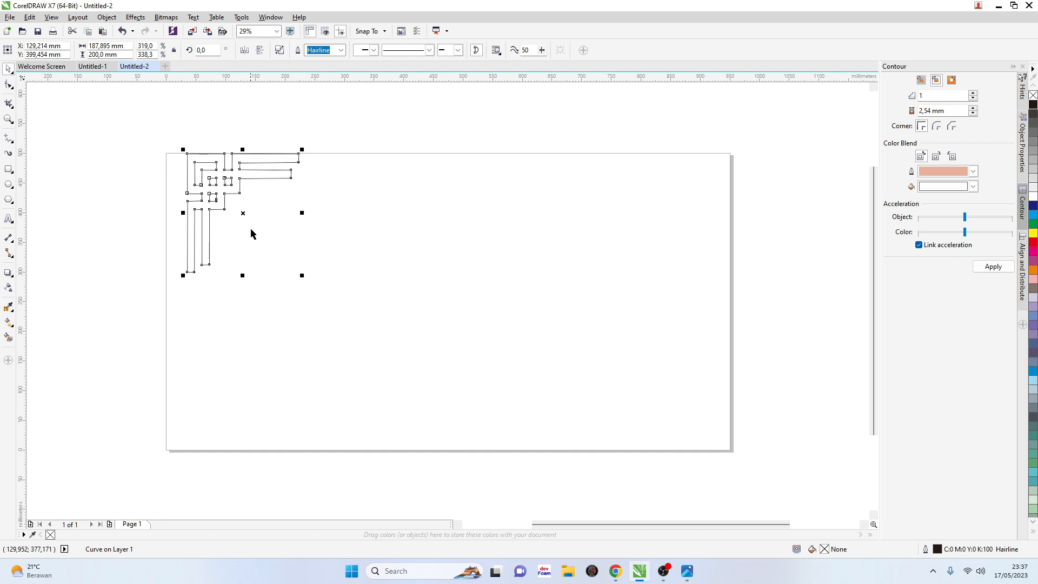
left_click_drag(224, 178, 210, 177)
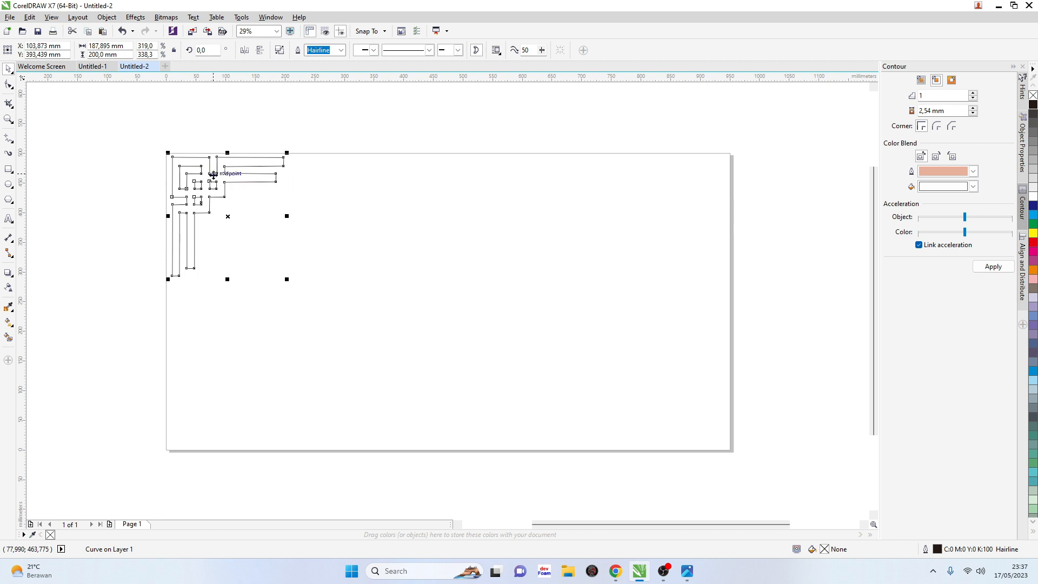
Duplicate the corner ornament, mirror the copy vertically and horizontally, and nest it diagonally against the original
left_click_drag(218, 174, 331, 173)
left_click(261, 50)
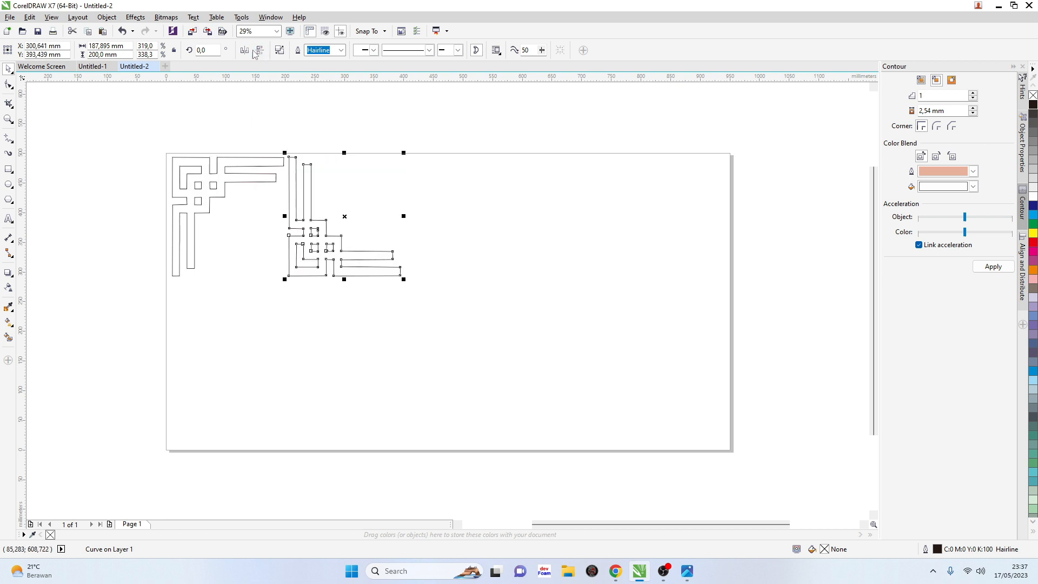
left_click(245, 50)
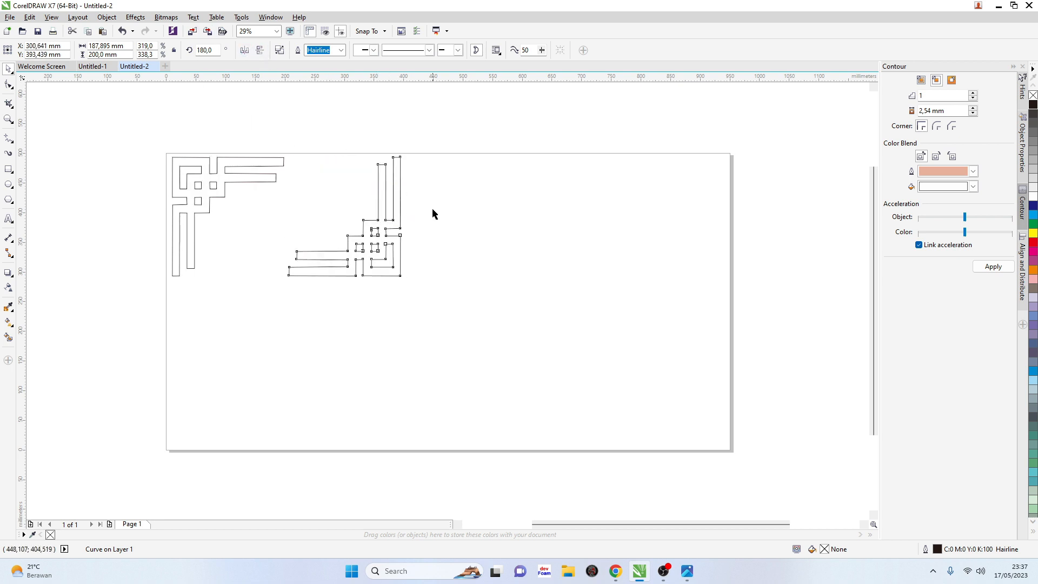
left_click_drag(391, 222, 301, 228)
Duplicate the nested ornament pair to make a row of three pairs across the page, and return to the Untitled-1 document
left_click_drag(124, 141, 412, 333)
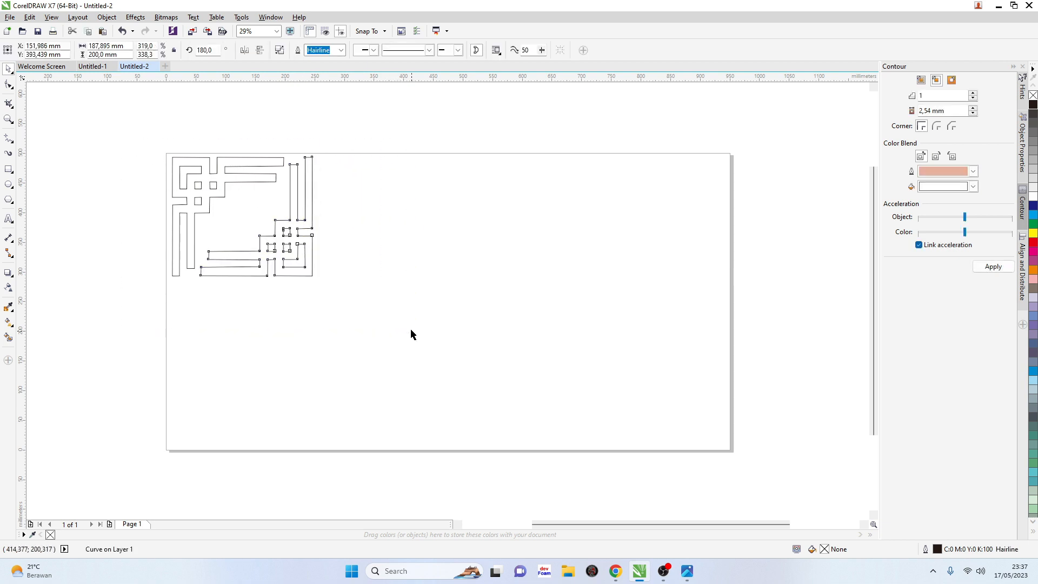
left_click_drag(301, 259, 583, 266)
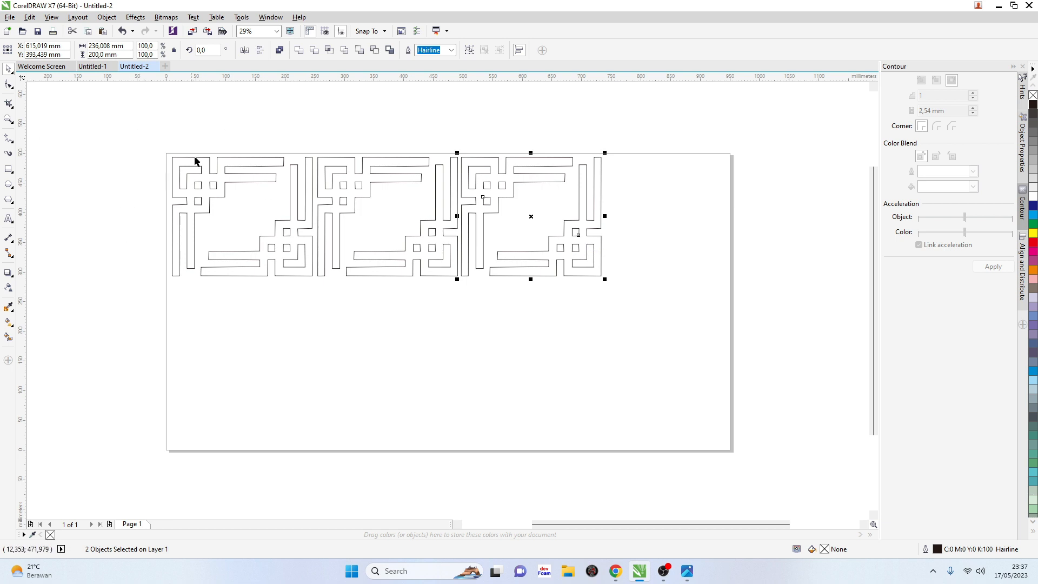
left_click(125, 106)
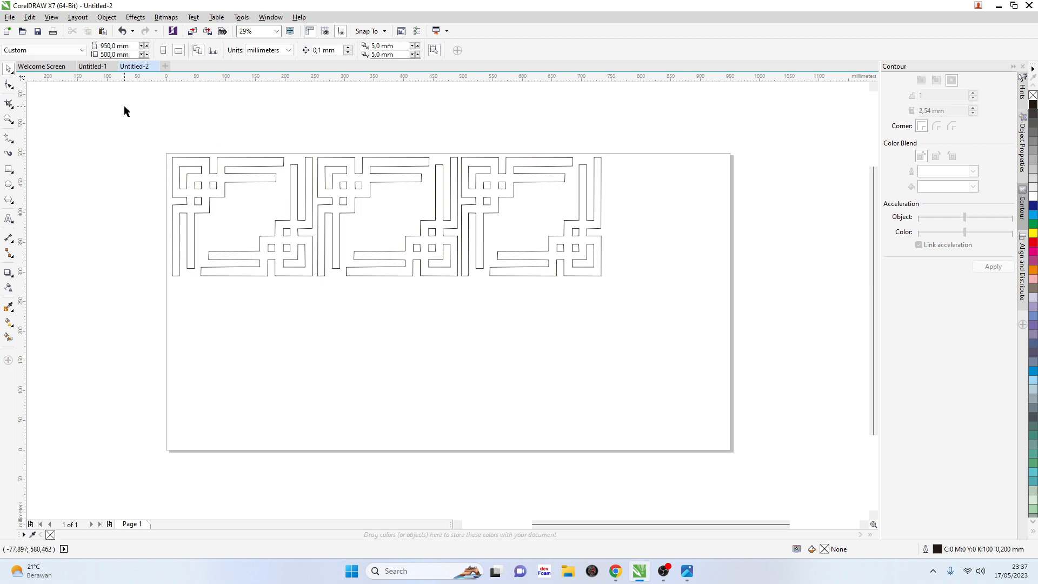
left_click(93, 66)
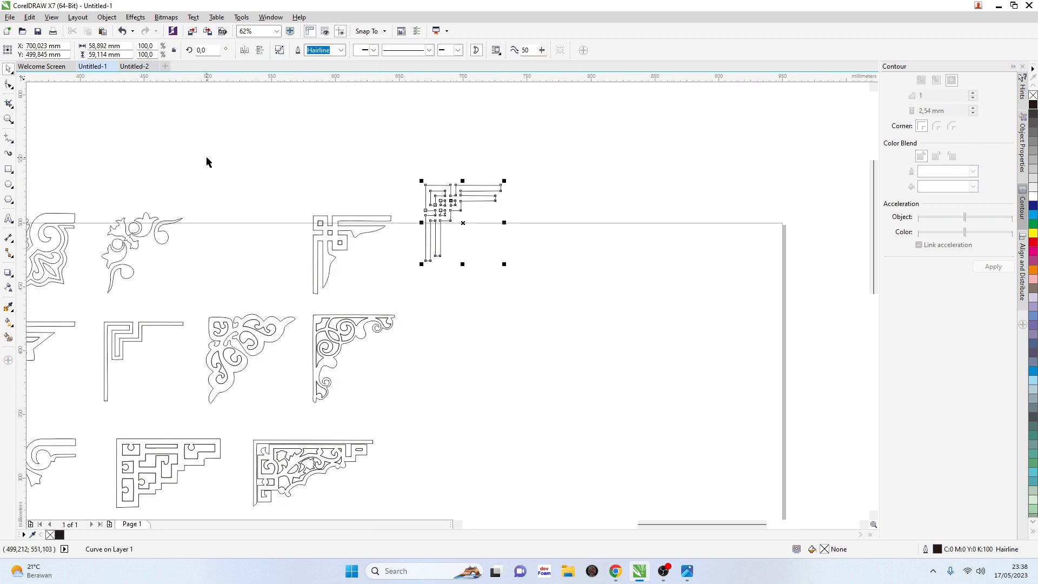
Remove the duplicate curves over the three small inner squares of the remaining interlaced square corner ornament
scroll(335, 232, "up", 2)
left_click(325, 221)
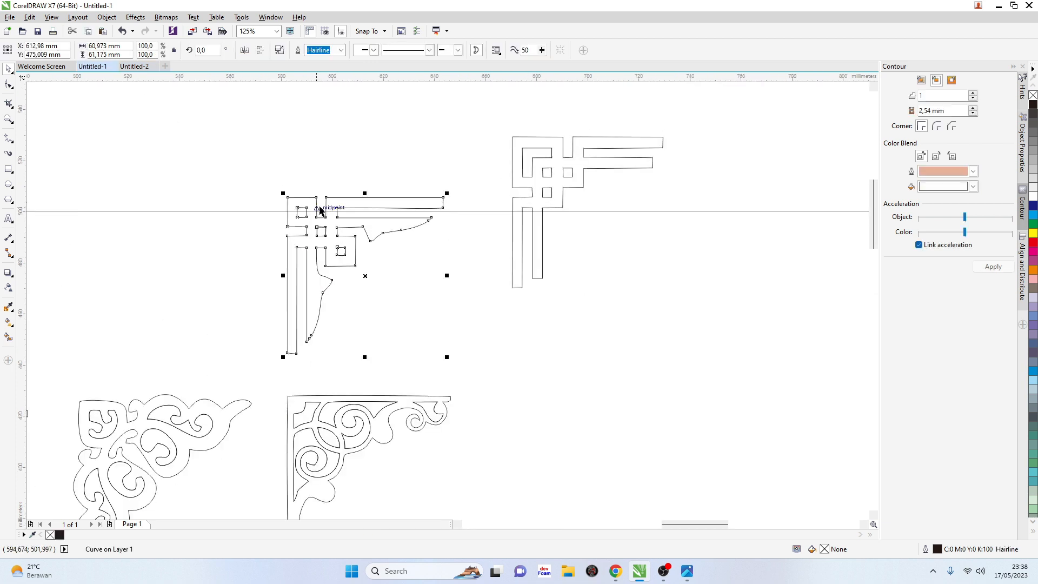
scroll(322, 212, "up", 2)
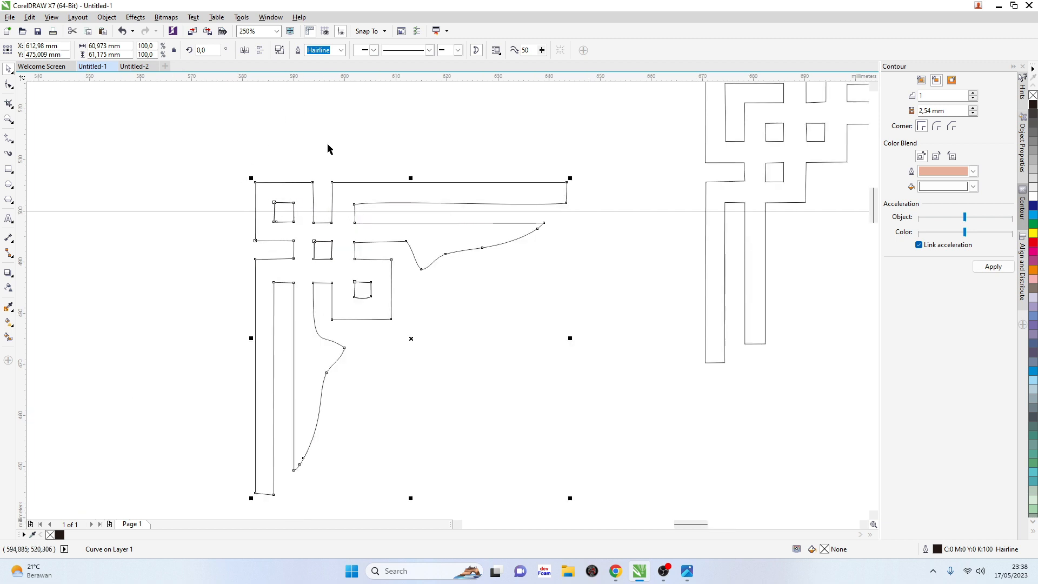
left_click_drag(209, 148, 366, 280)
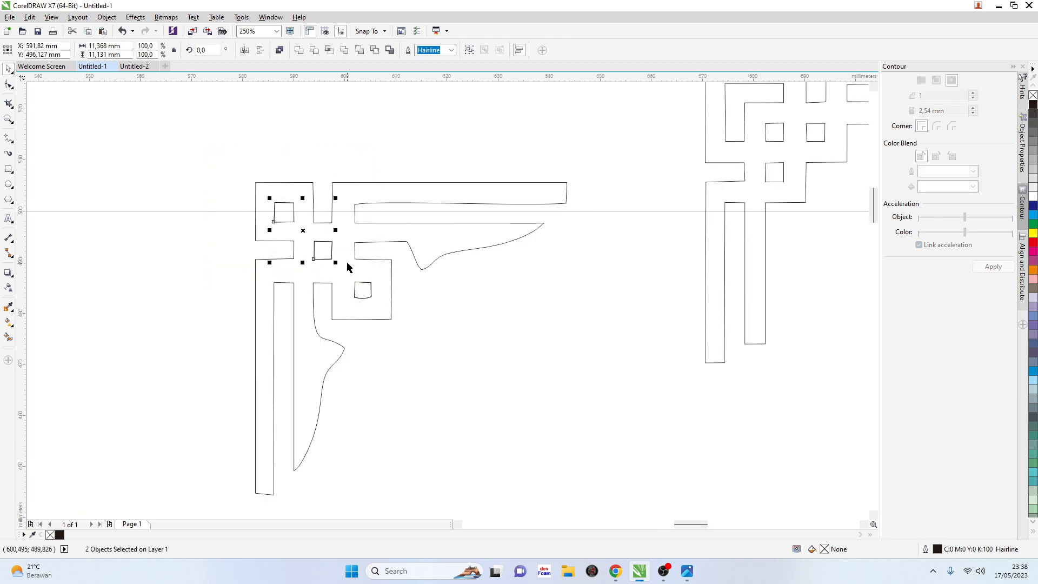
left_click(346, 266)
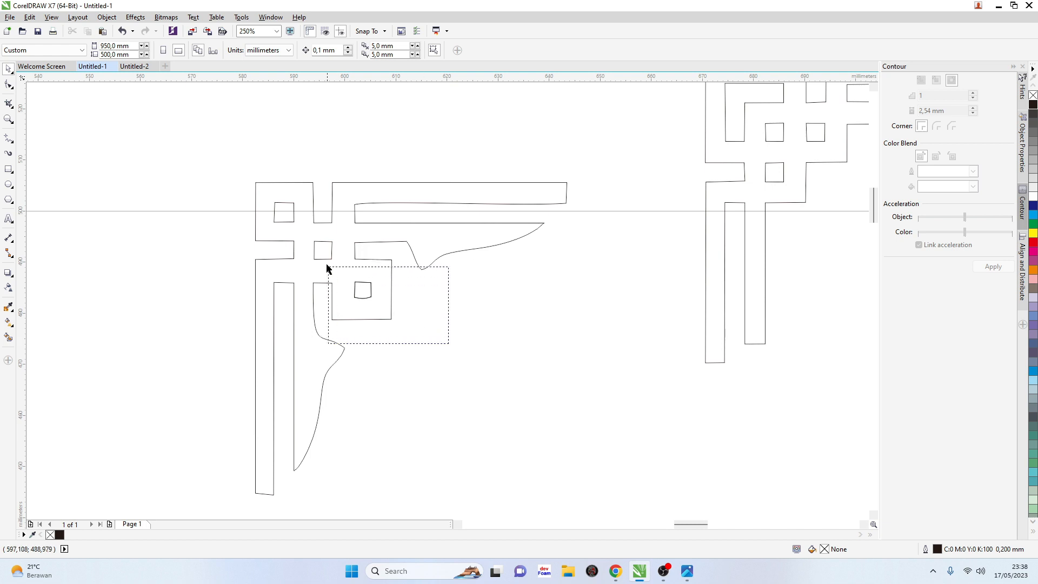
scroll(335, 263, "down", 4)
scroll(346, 264, "up", 4)
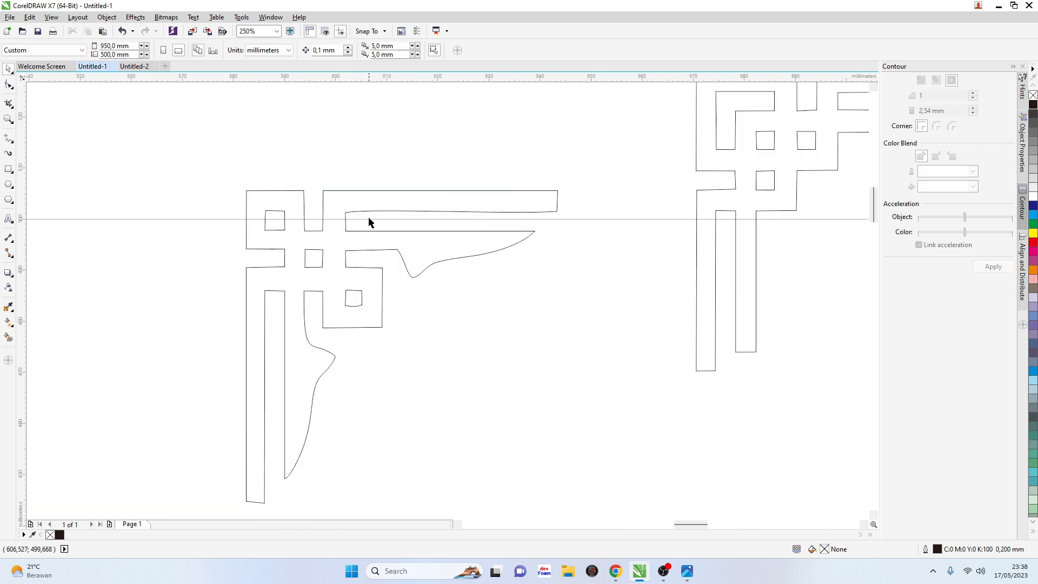
Move the cleaned interlaced square ornament beside the first cleaned square ornament on the page's right side
left_click(370, 220)
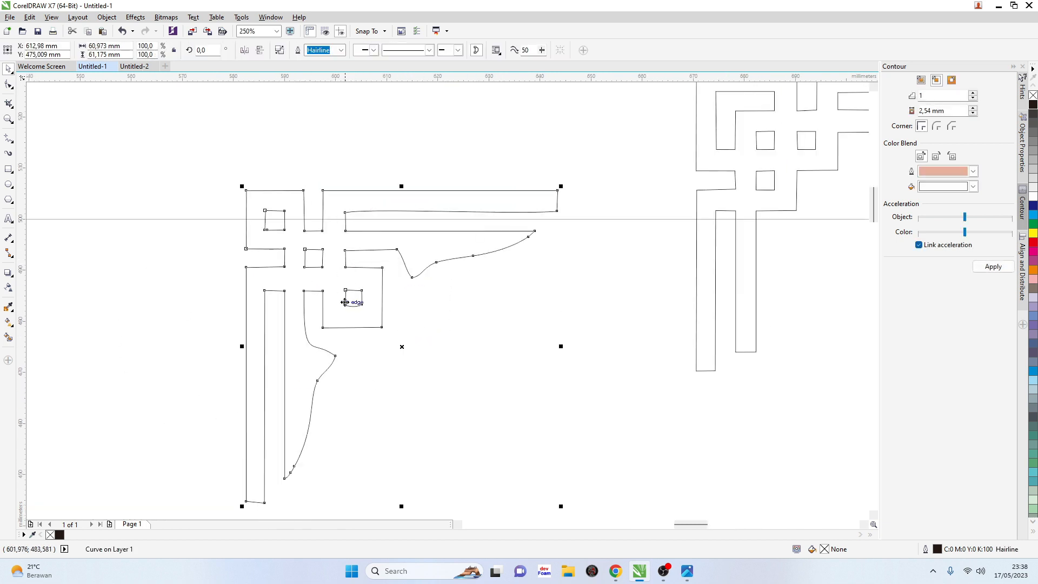
scroll(348, 299, "down", 2)
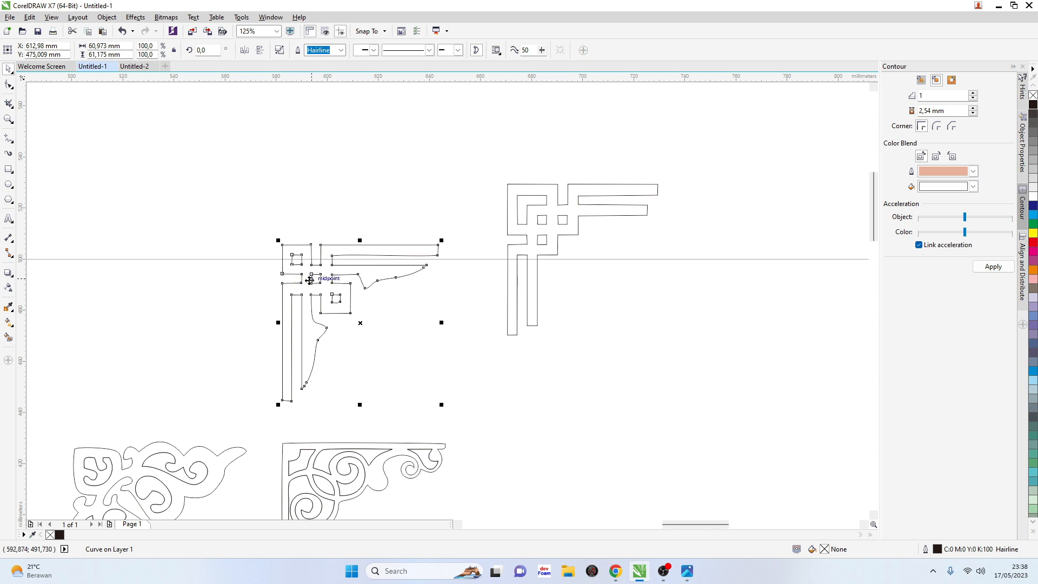
left_click_drag(323, 267, 744, 201)
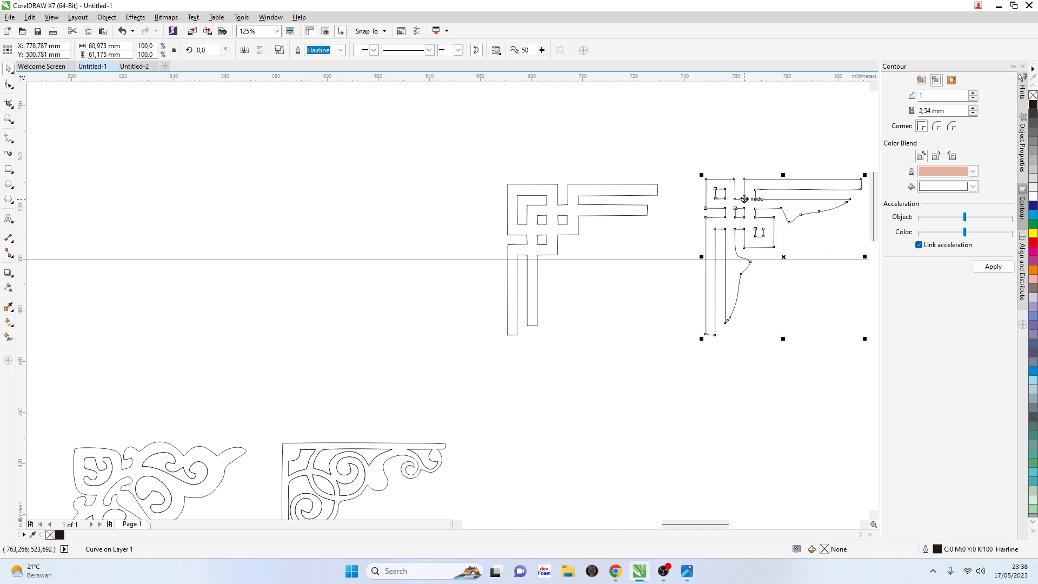
Remove the duplicate inner curves from the straight-edged scrollwork corner ornament and move it below the cleaned square ornaments
scroll(373, 237, "down", 1)
scroll(364, 359, "up", 3)
left_click(344, 358)
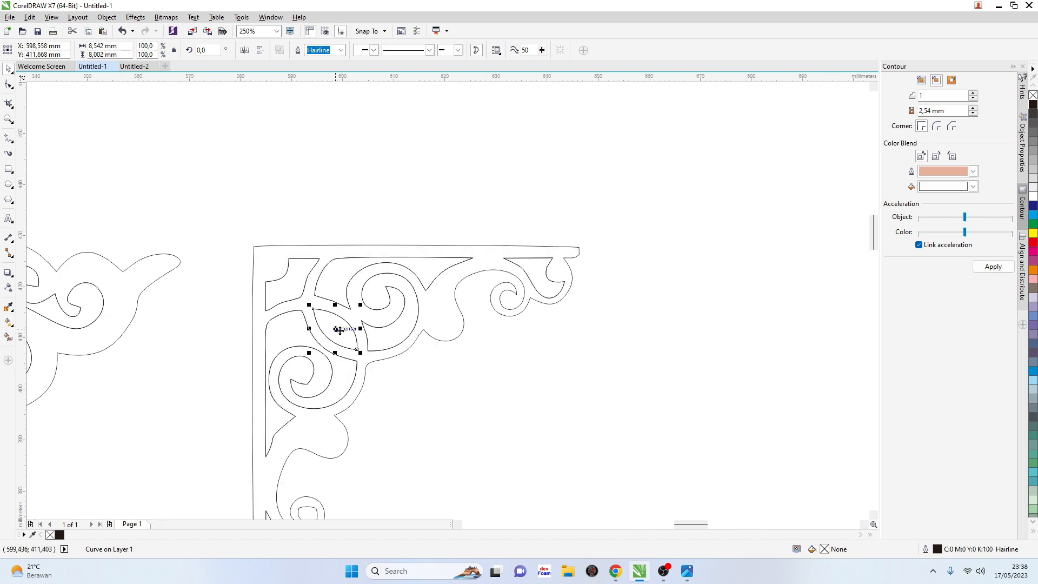
scroll(343, 327, "down", 2)
left_click_drag(266, 252, 515, 452)
left_click(515, 449)
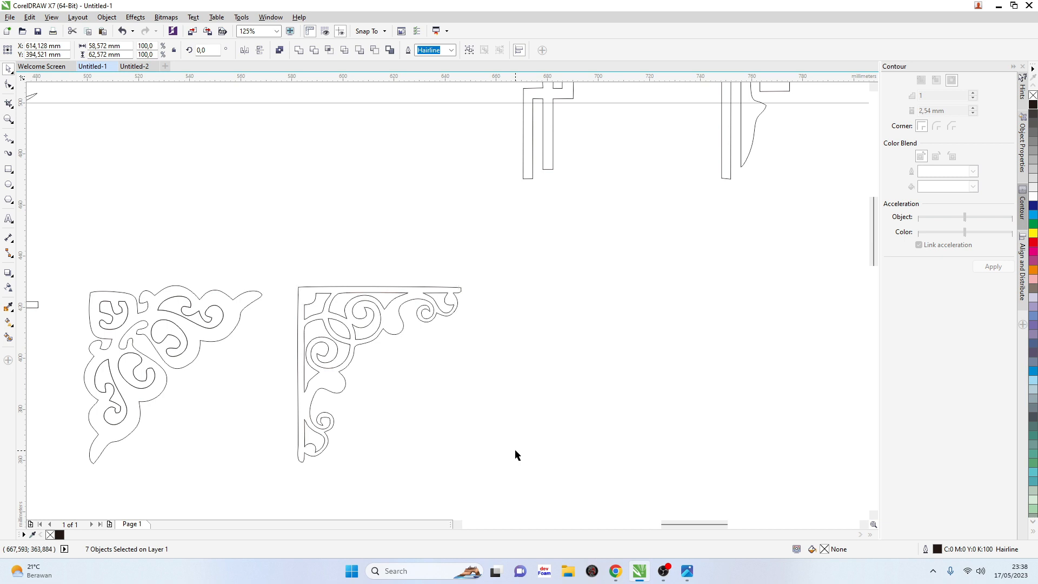
left_click(367, 331)
scroll(367, 331, "down", 2)
left_click_drag(368, 331, 621, 258)
Remove the duplicate inner curves from the curved-outline scroll ornament and move it beside the straight-edged scrollwork one
scroll(262, 358, "up", 4)
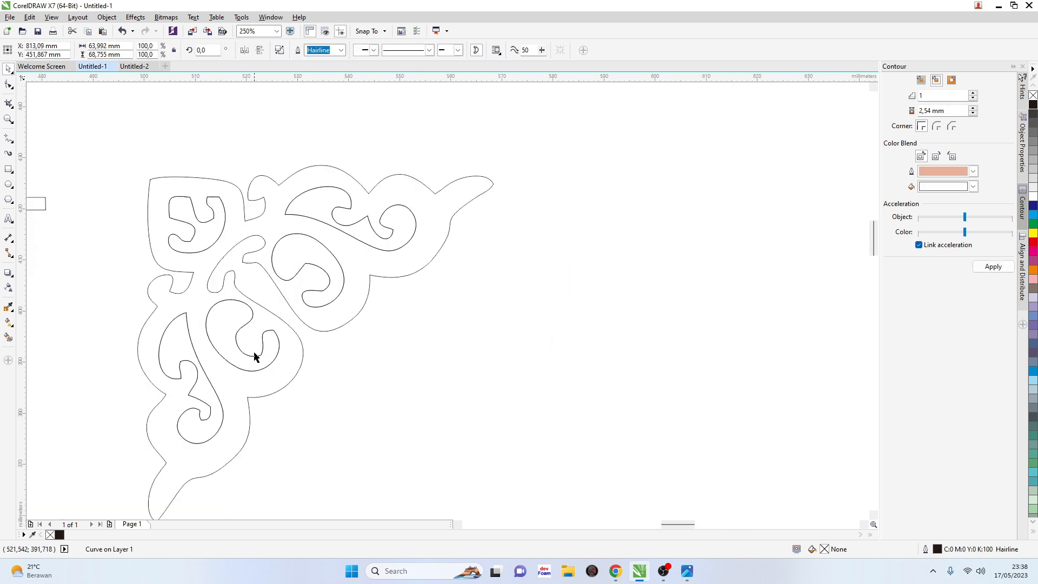
scroll(297, 306, "down", 2)
left_click_drag(170, 208, 435, 390)
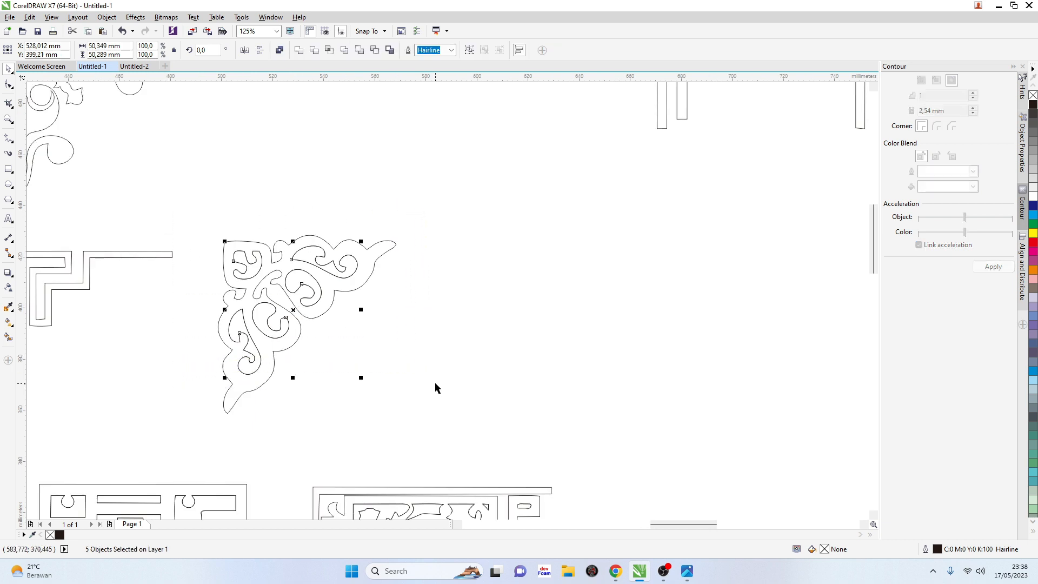
left_click(312, 301)
scroll(312, 301, "down", 2)
left_click_drag(306, 296, 550, 268)
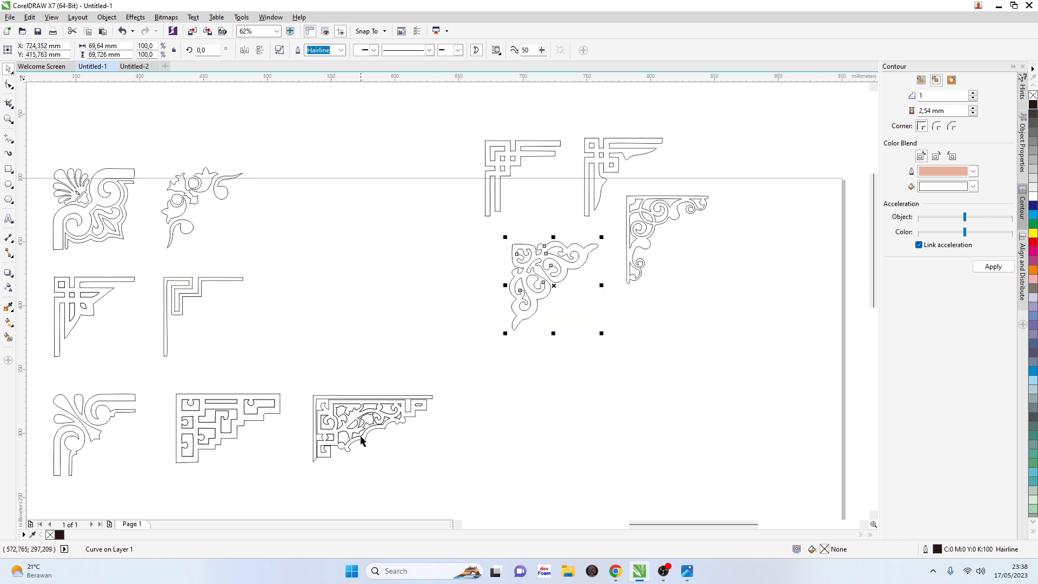
Examine the detailed floral bracket outline and compare the traced ornaments with the black source bitmap
scroll(359, 435, "up", 4)
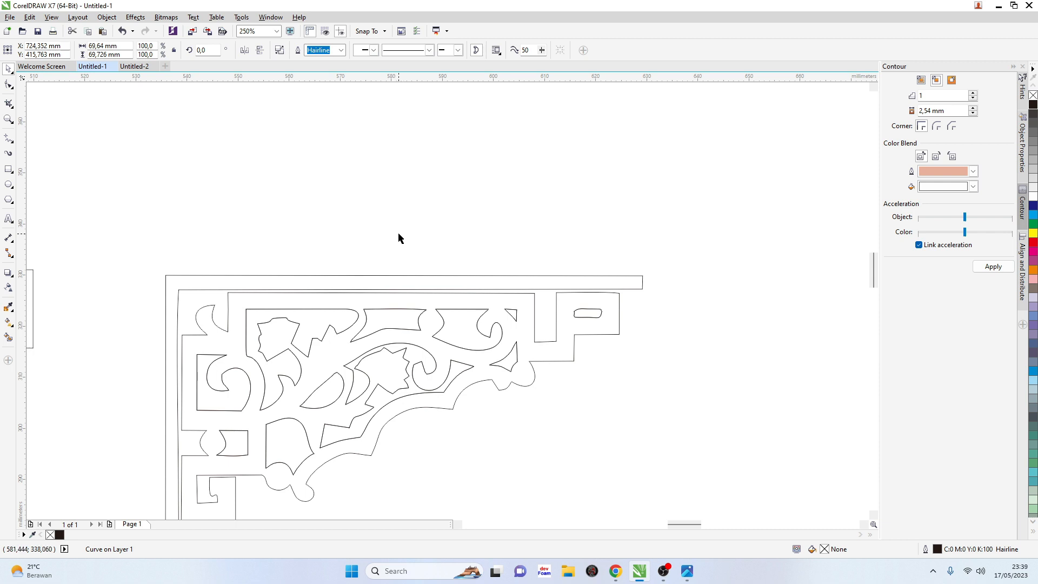
scroll(399, 236, "down", 2)
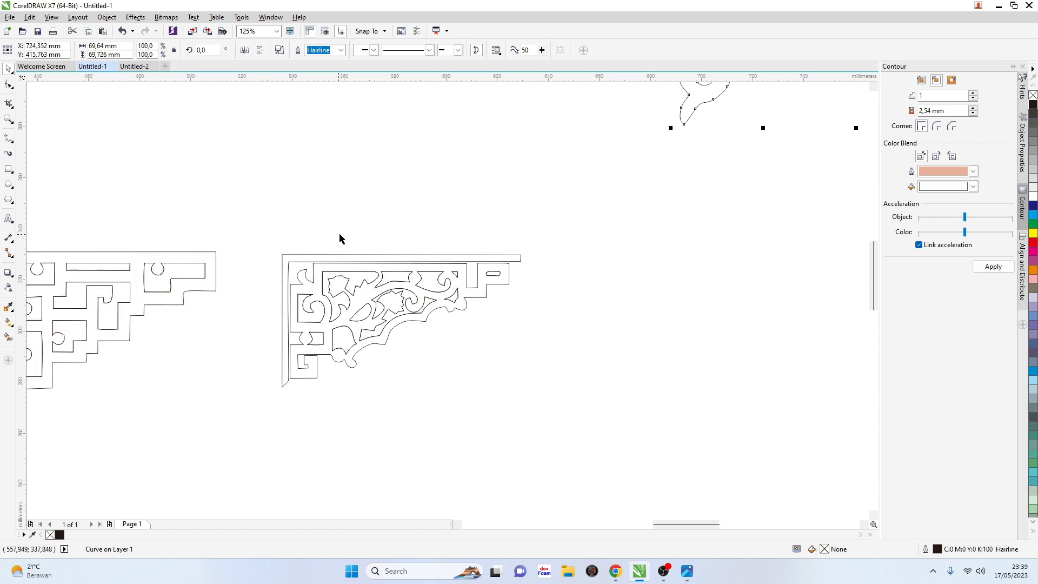
scroll(338, 235, "down", 4)
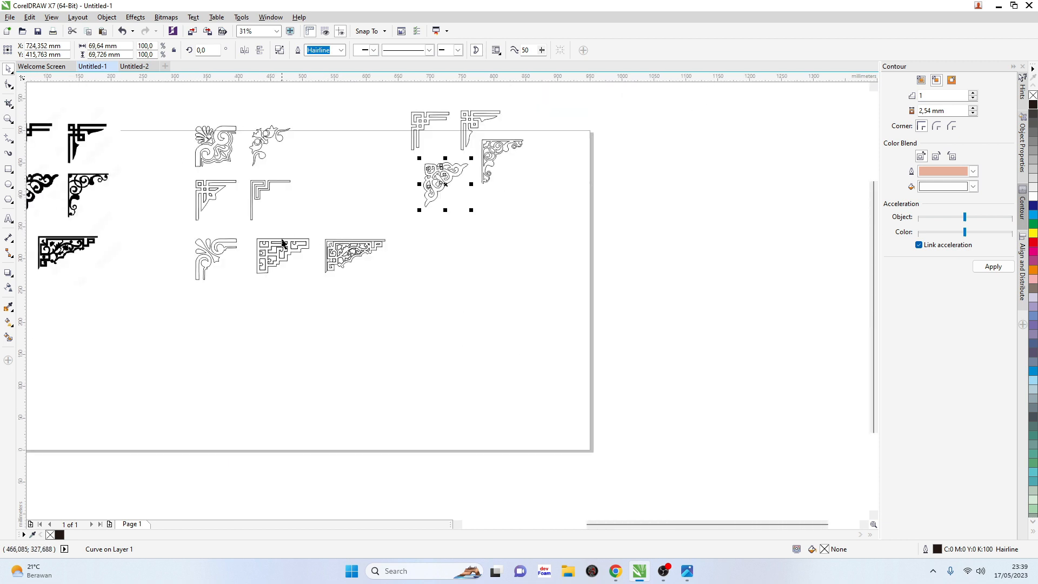
scroll(158, 165, "down", 1)
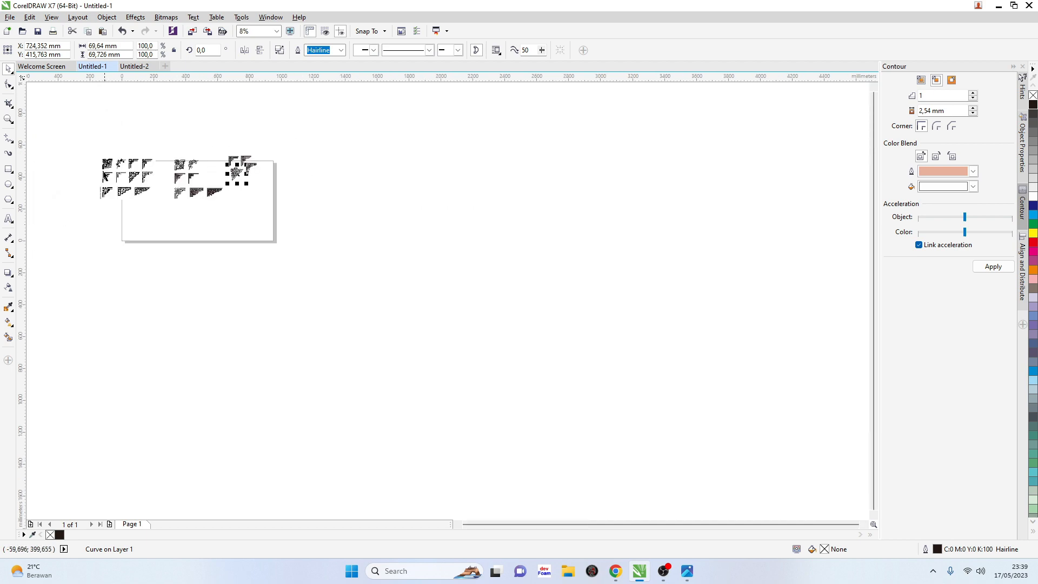
scroll(149, 169, "up", 2)
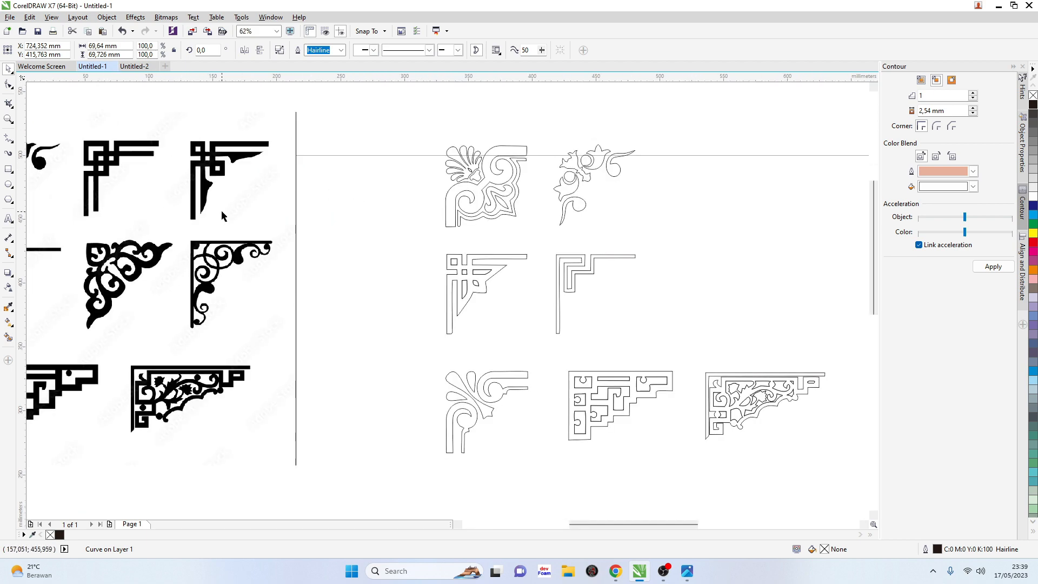
scroll(219, 163, "down", 1)
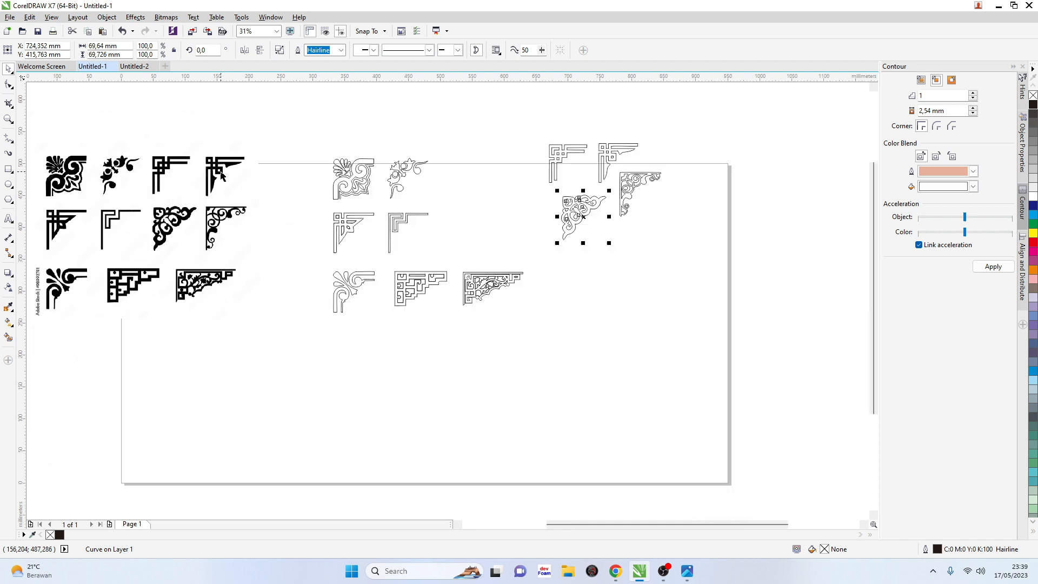
scroll(211, 178, "up", 2)
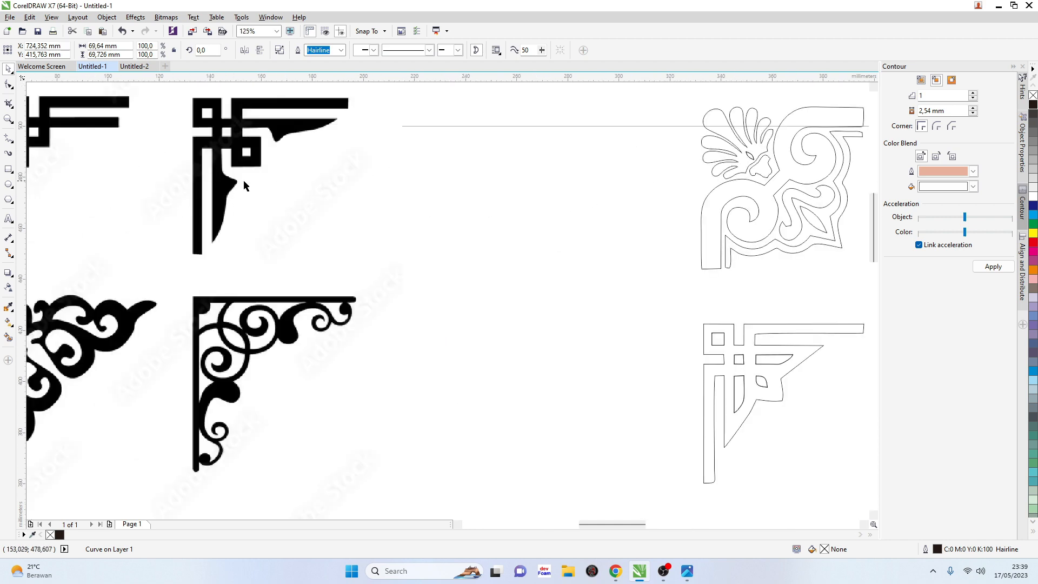
scroll(244, 185, "down", 1)
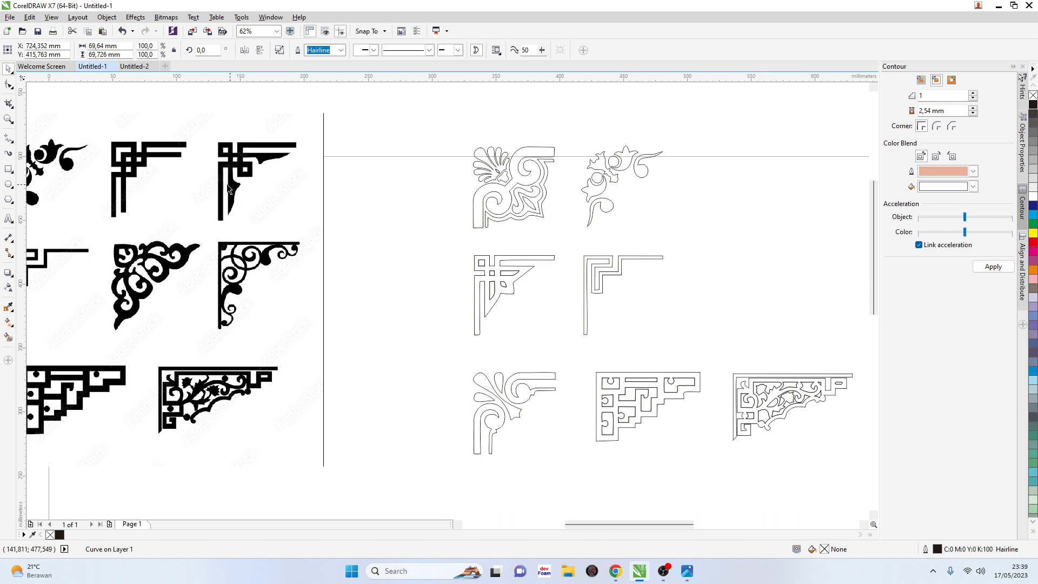
scroll(352, 210, "down", 1)
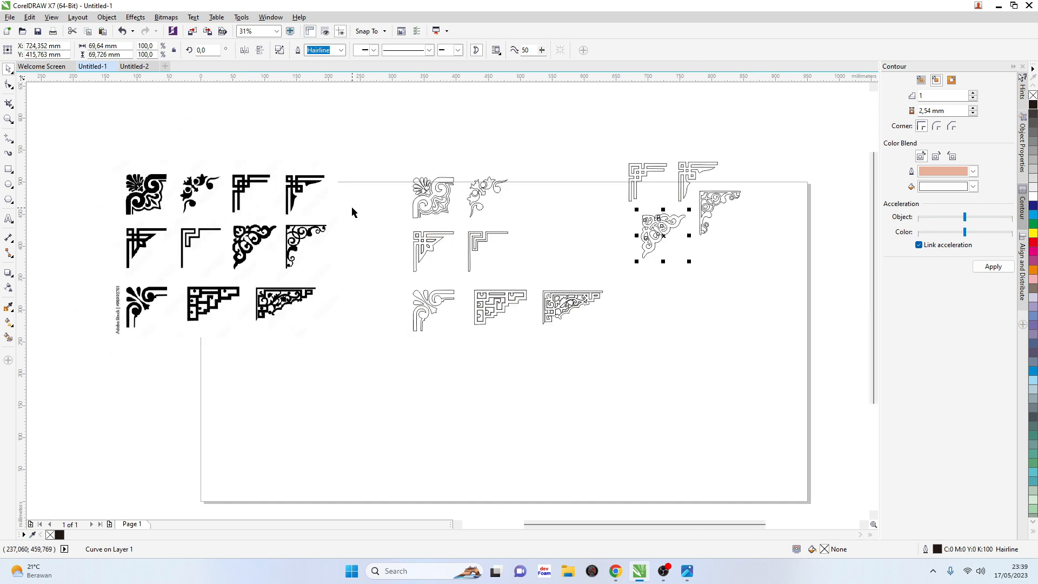
Delete the source bitmap of black corner ornaments
left_click(512, 190)
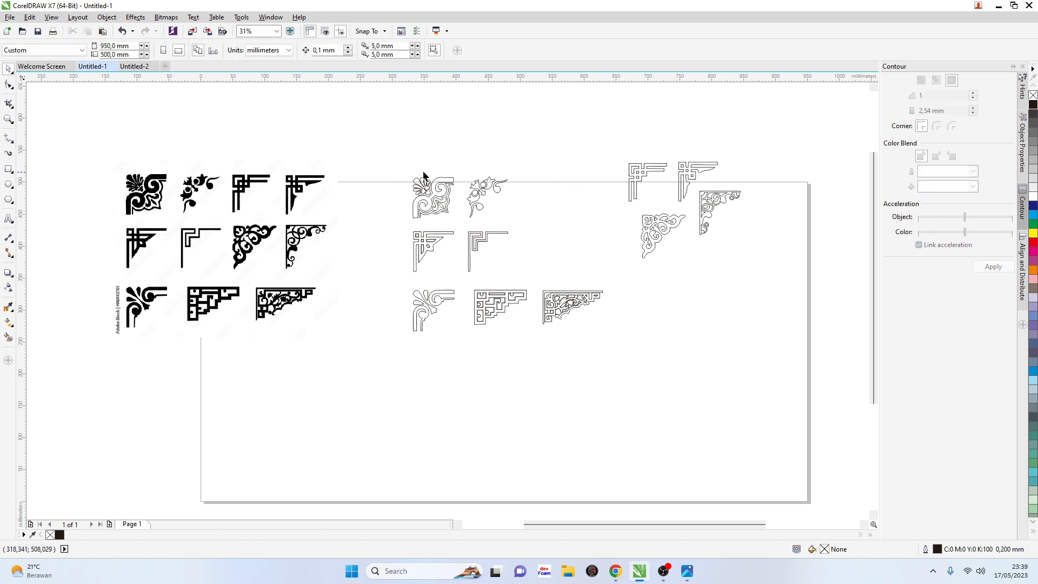
left_click(240, 190)
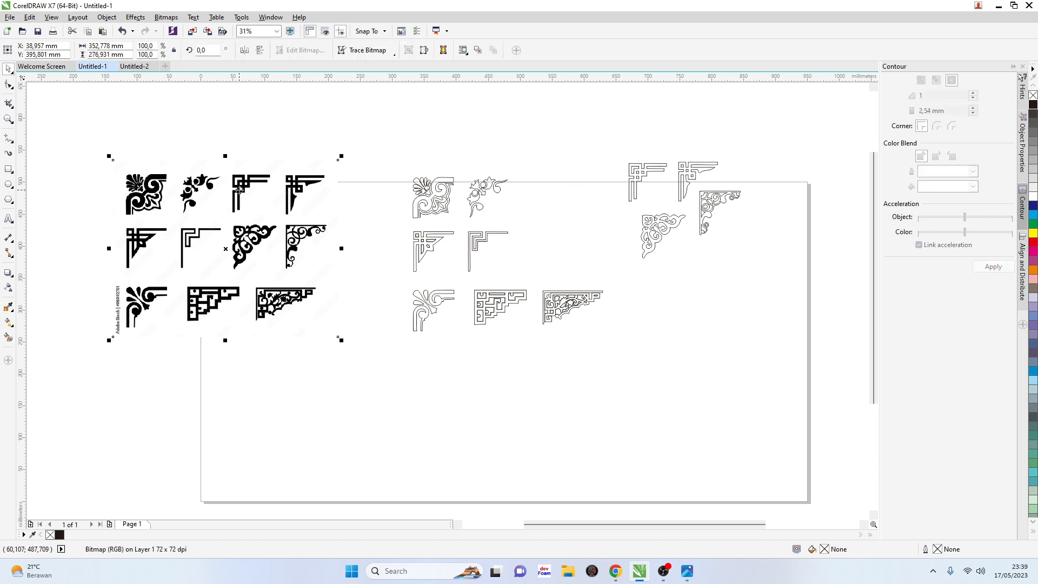
key("Delete")
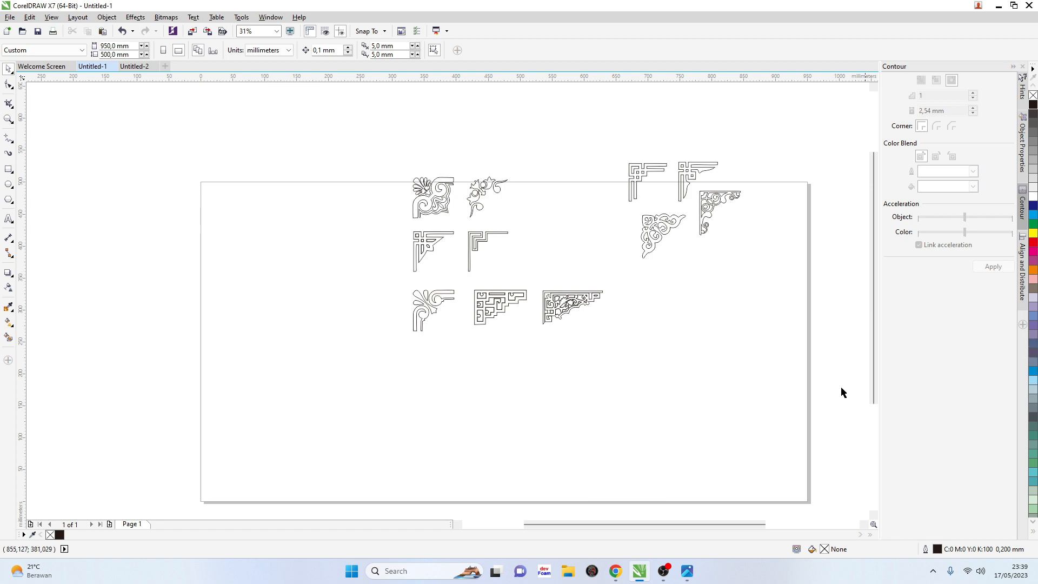
Move all the traced ornaments together toward the left edge of the page, just inside its top border
left_click_drag(362, 110, 773, 374)
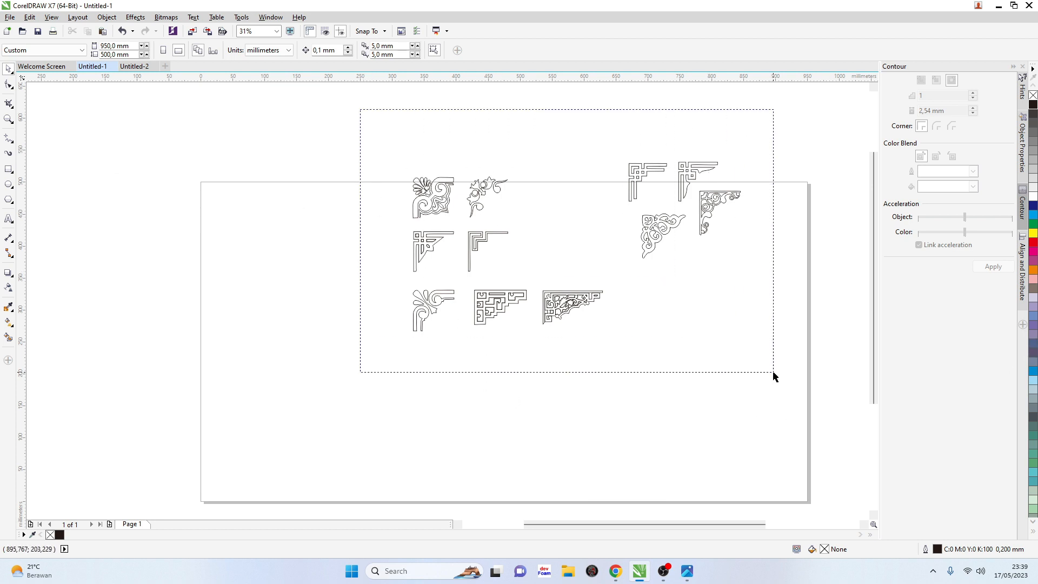
left_click_drag(656, 222, 478, 245)
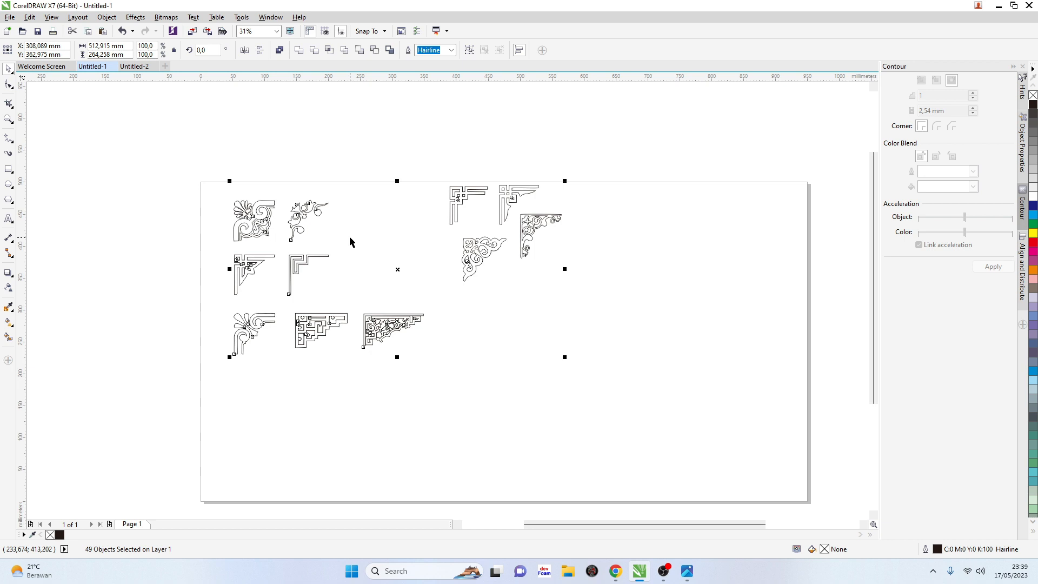
left_click(130, 161)
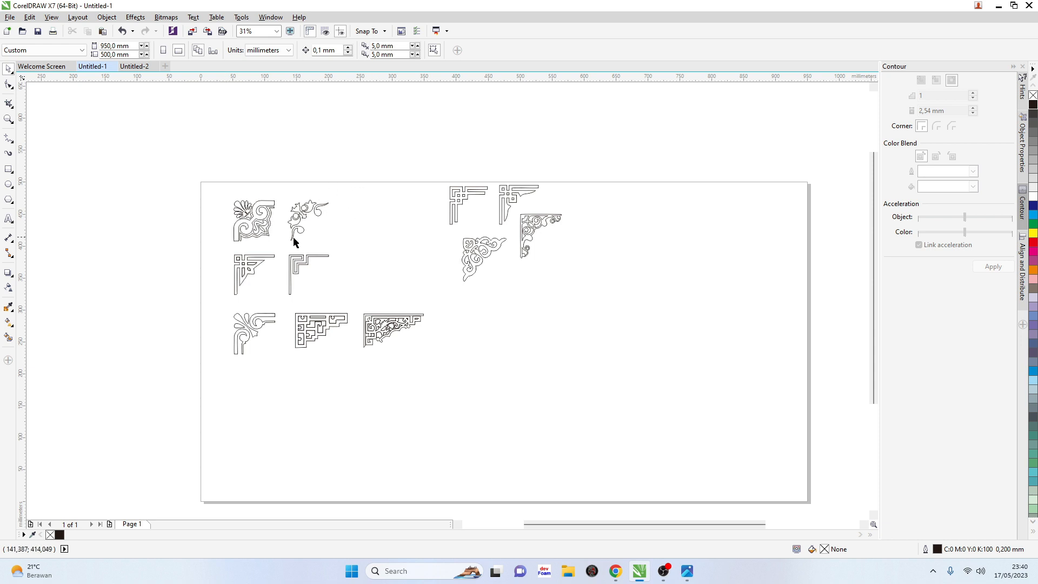
Copy the straight-edged scrollwork corner ornament into the Untitled-2 layout, placing it below the row of geometric frames
scroll(311, 253, "up", 1)
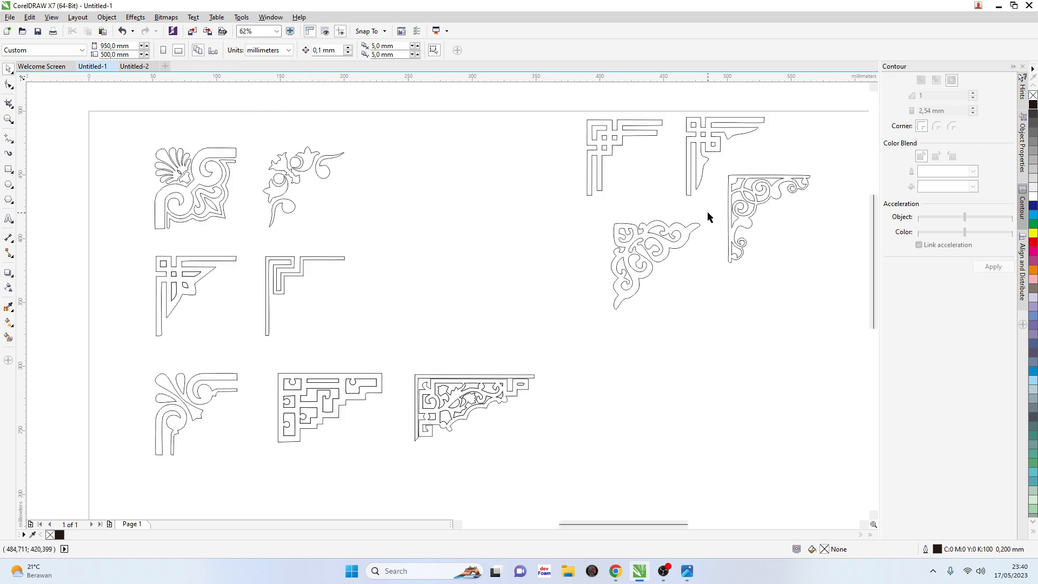
left_click(130, 67)
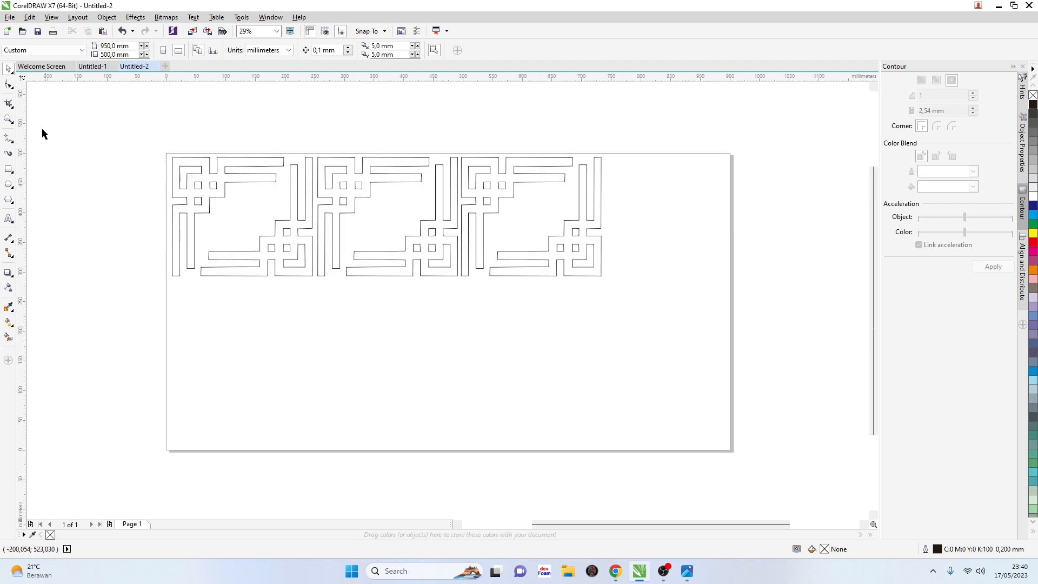
left_click(93, 67)
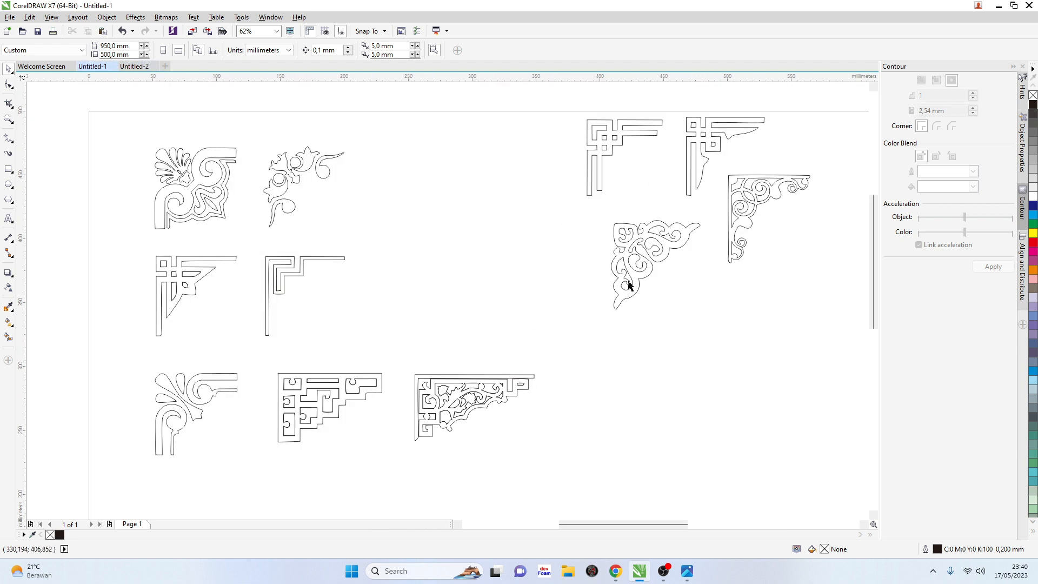
left_click(745, 216)
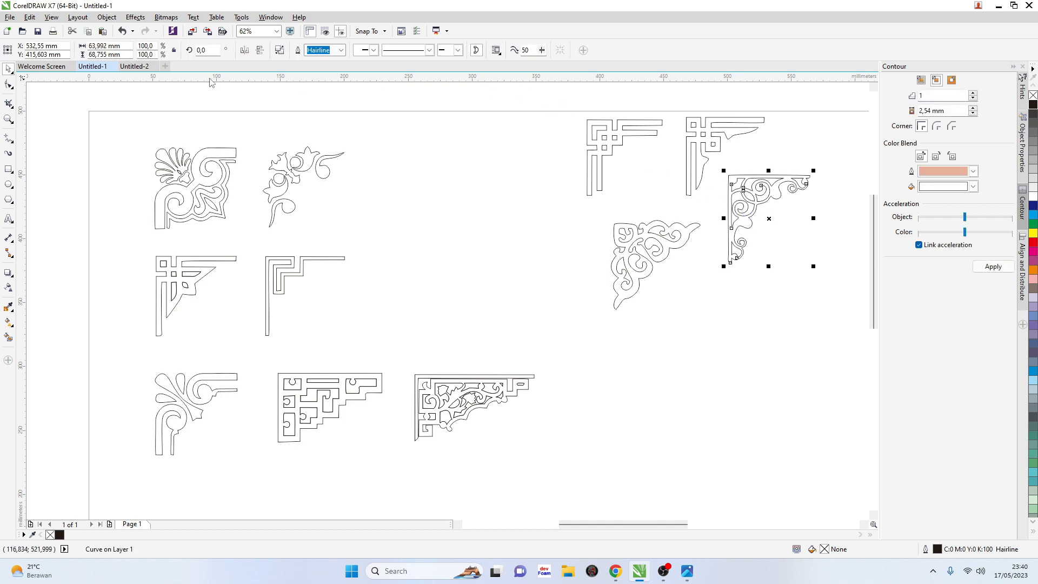
left_click(133, 67)
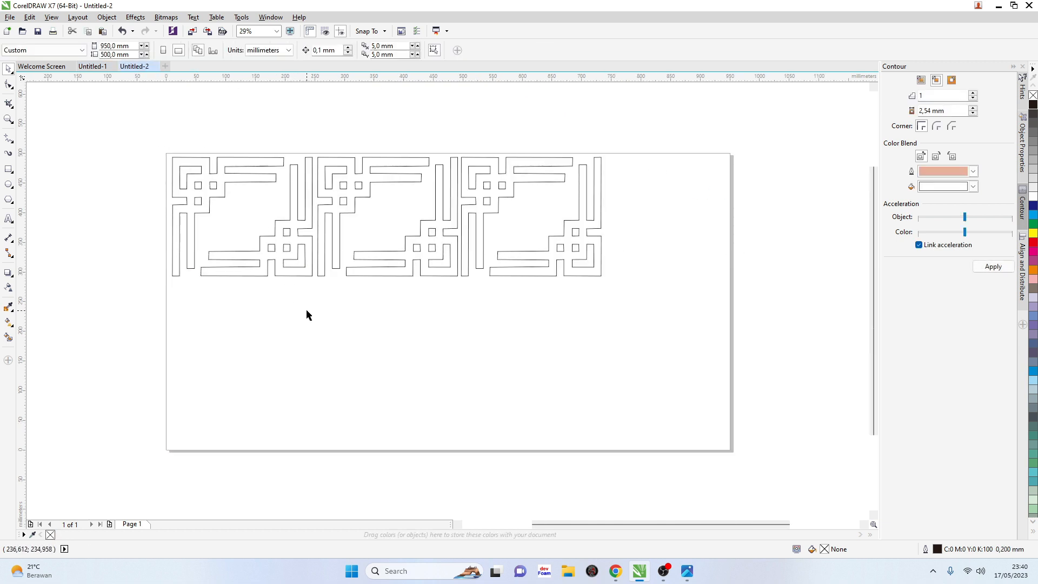
key("ctrl+v")
left_click_drag(474, 187, 262, 359)
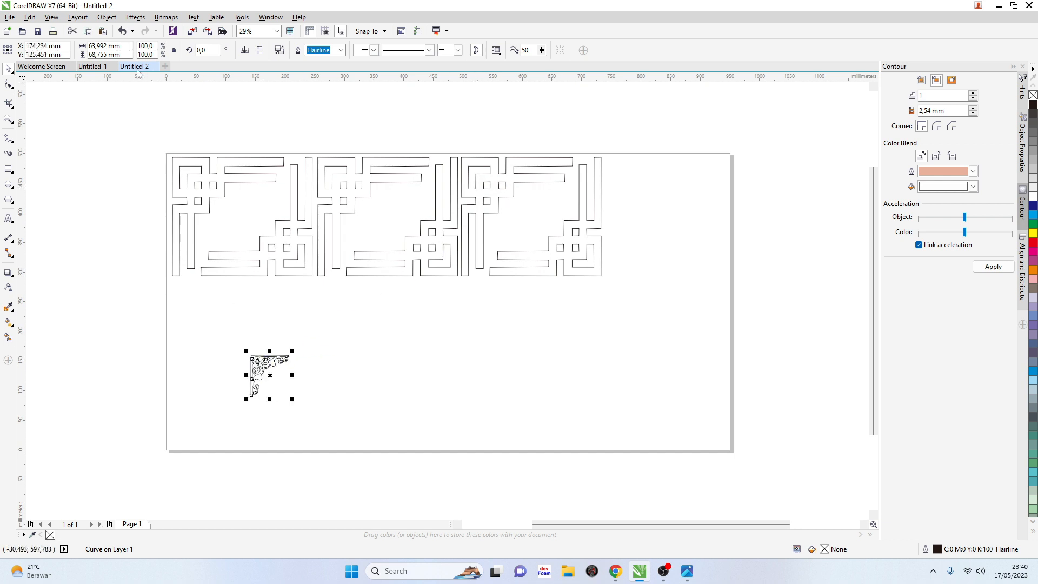
left_click_drag(122, 55, 57, 55)
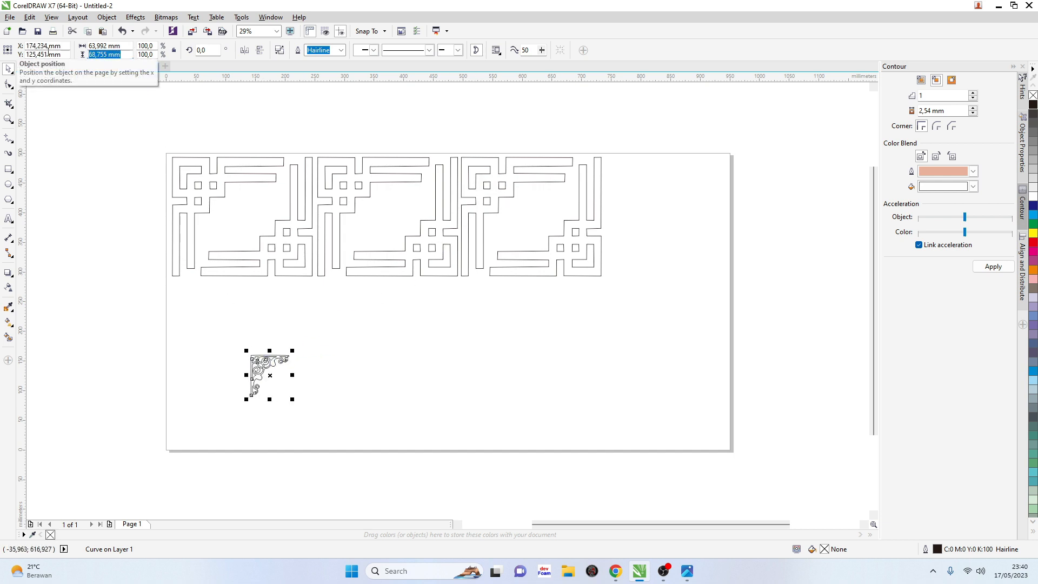
type("200")
key("Return")
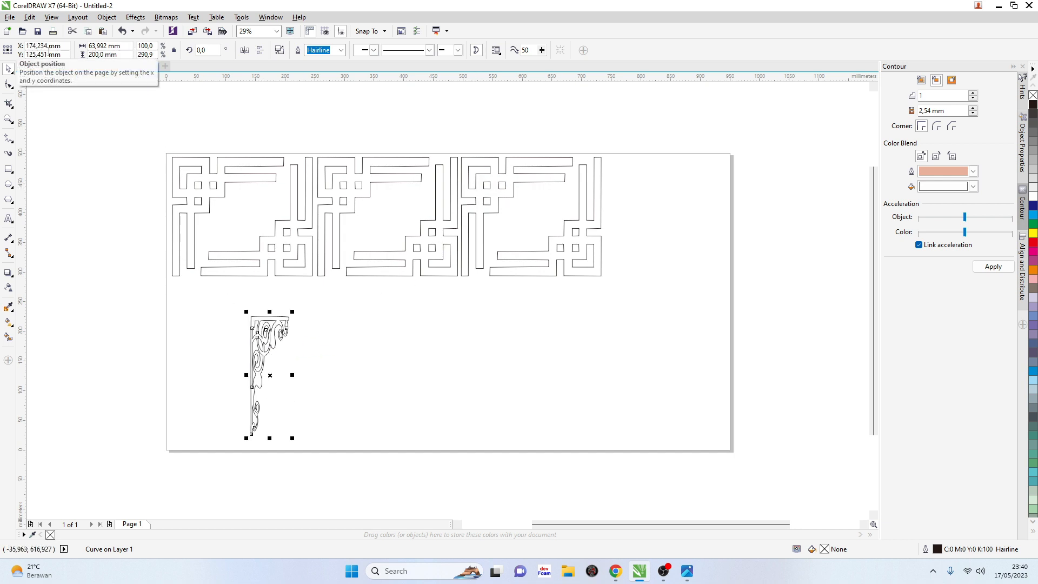
key("ctrl+z")
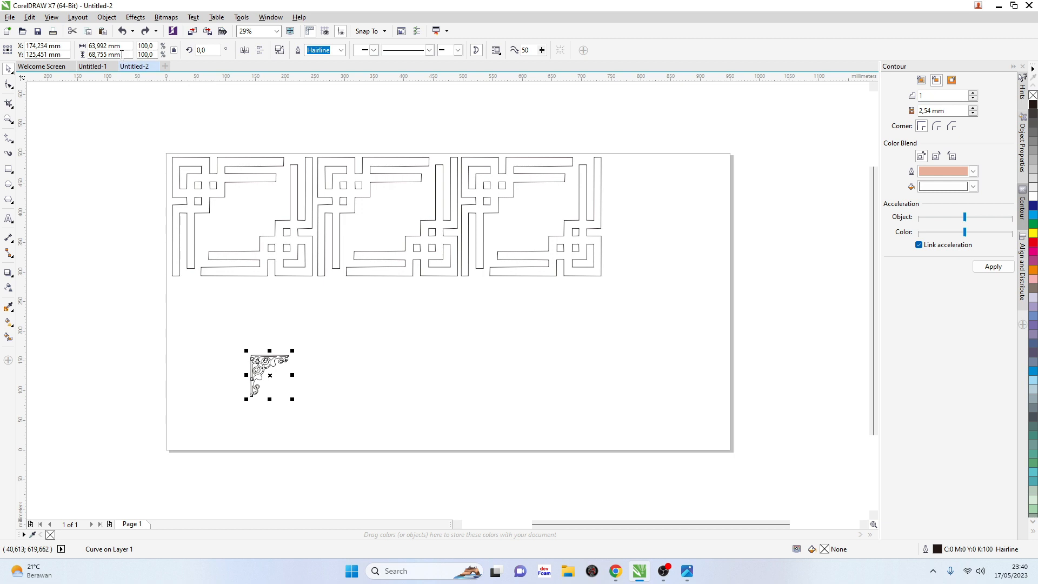
Scale the pasted scrollwork ornament proportionally to a height of 200 mm
left_click(105, 54)
type("200")
key("Return")
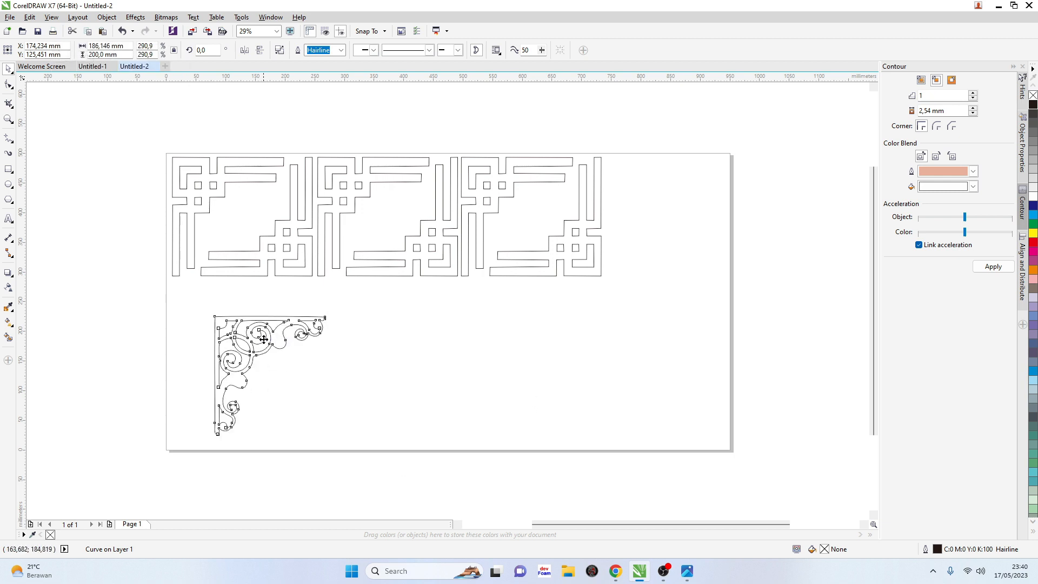
Place the scrollwork ornament beneath the first geometric frame and add a copy beside it, mirrored horizontally and vertically
left_click_drag(263, 339, 327, 305)
left_click(247, 52)
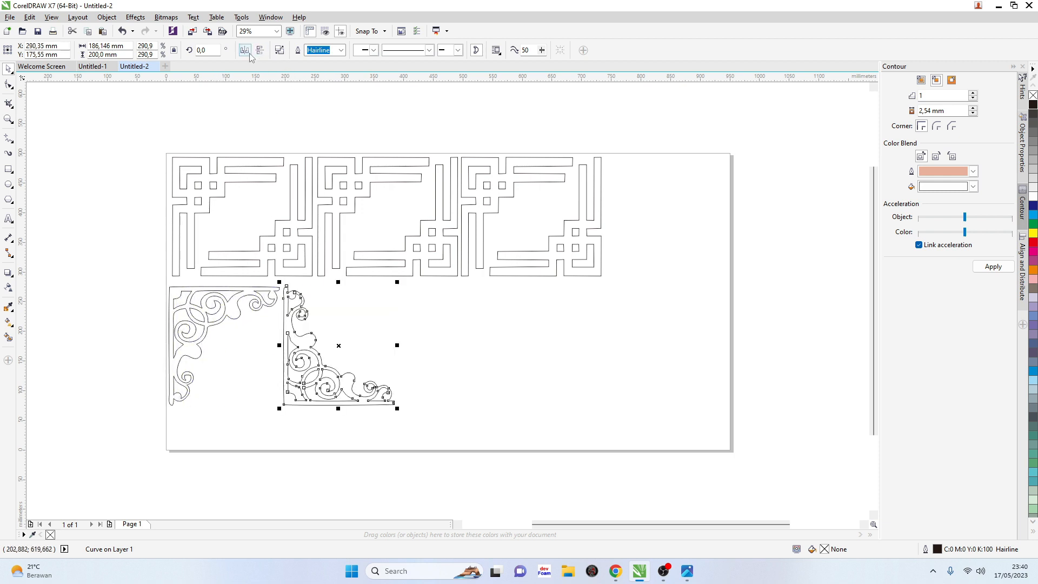
left_click(249, 53)
left_click(432, 347)
left_click(390, 331)
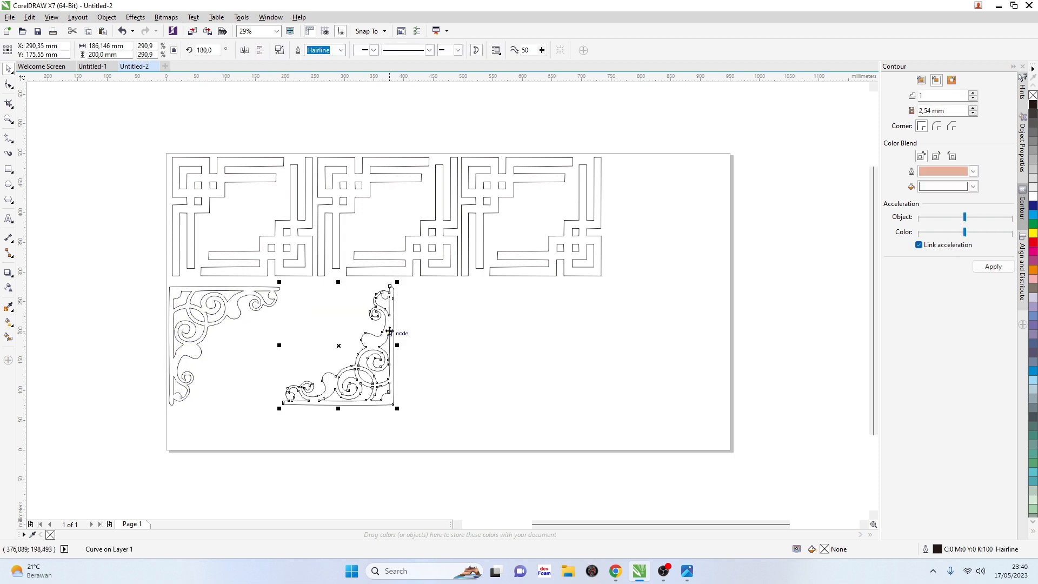
Nest the mirrored copy against the original as a rectangular frame and duplicate the pair to make three frames in a row
left_click_drag(390, 330, 296, 322)
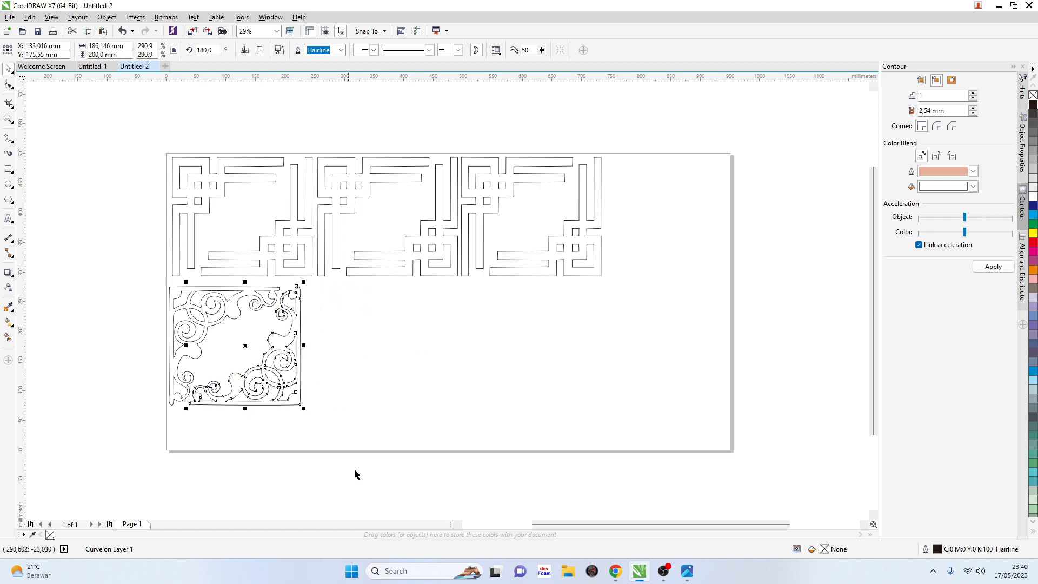
left_click_drag(367, 476, 129, 283)
left_click_drag(196, 304, 460, 322)
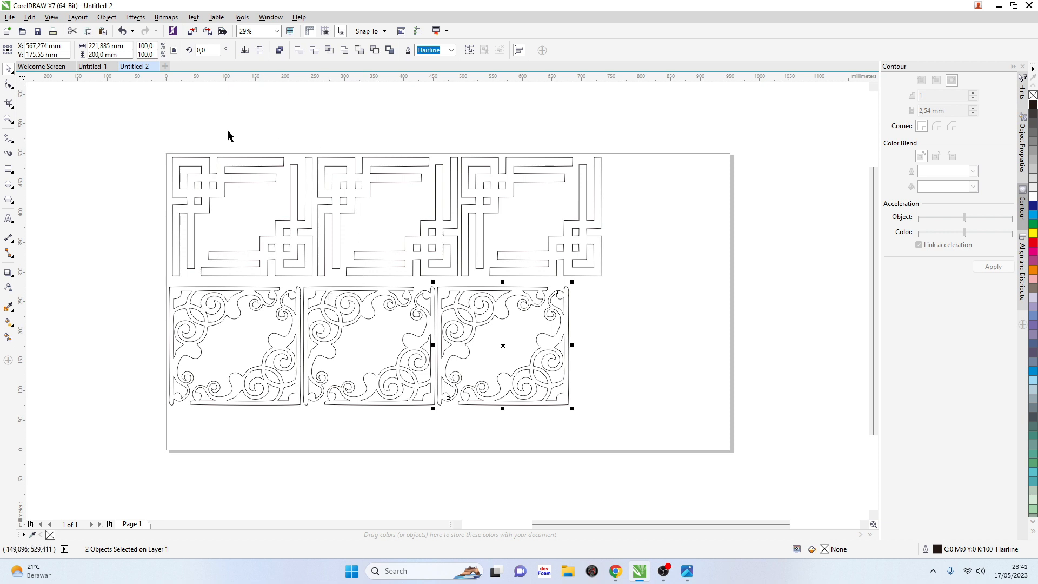
Save the Untitled-1 ornament collection as "ukiran sudut" in CDR format in the Master File Mesin CNC\CDR folder
left_click(85, 68)
left_click_drag(148, 132, 600, 362)
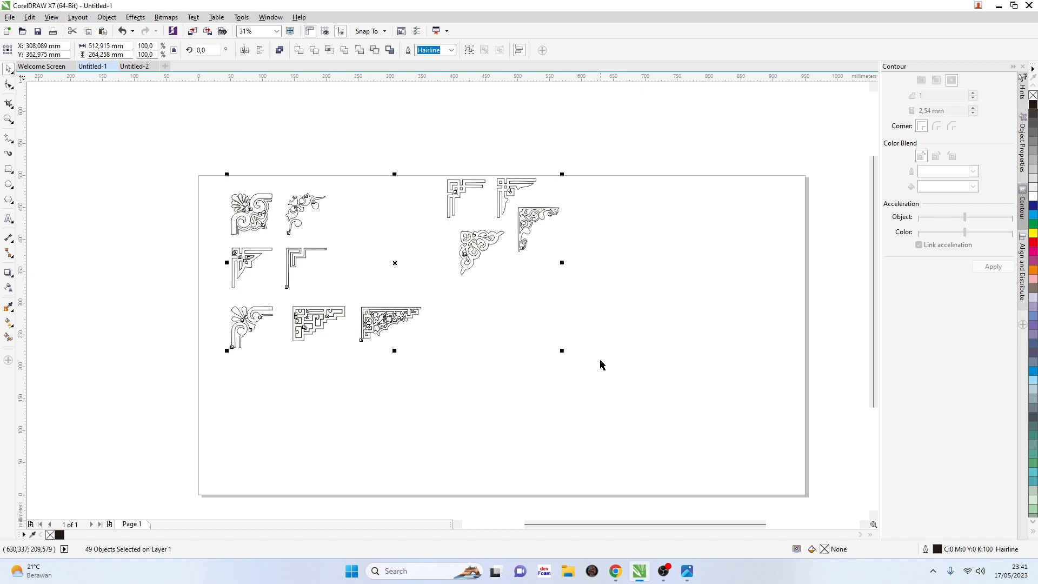
left_click(125, 121)
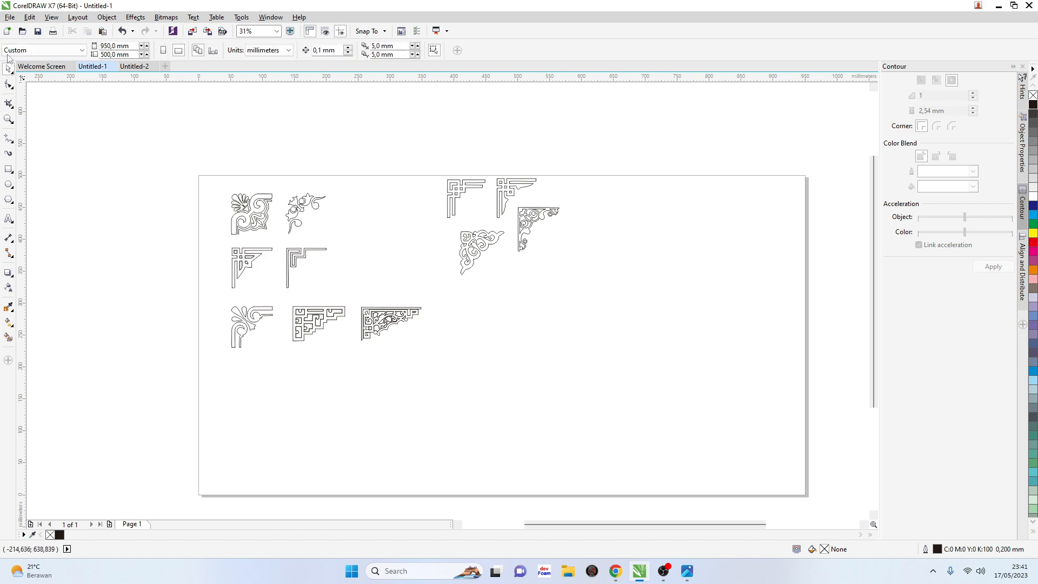
left_click(9, 19)
left_click(32, 108)
left_click(400, 323)
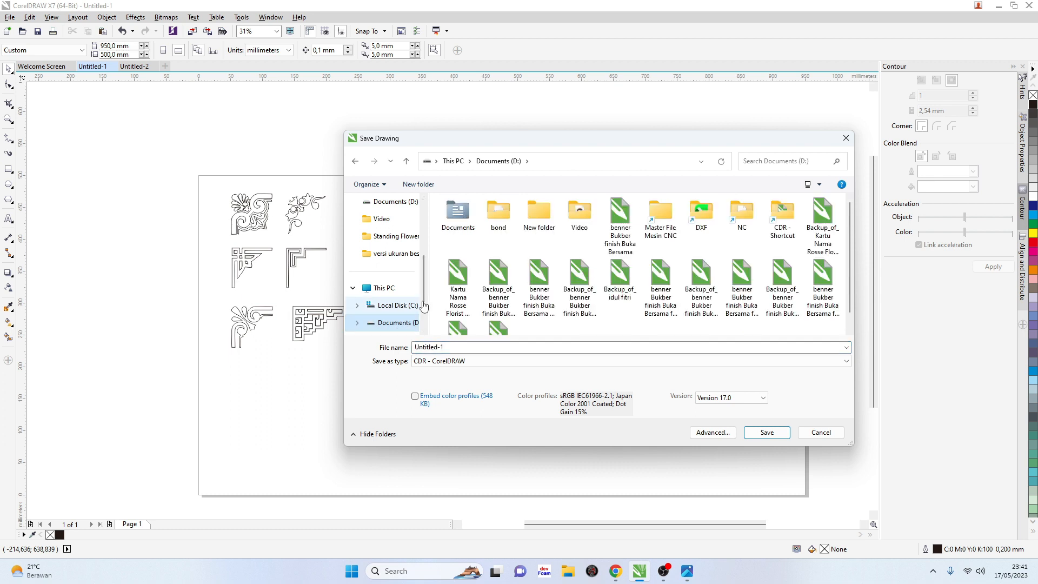
double_click(787, 213)
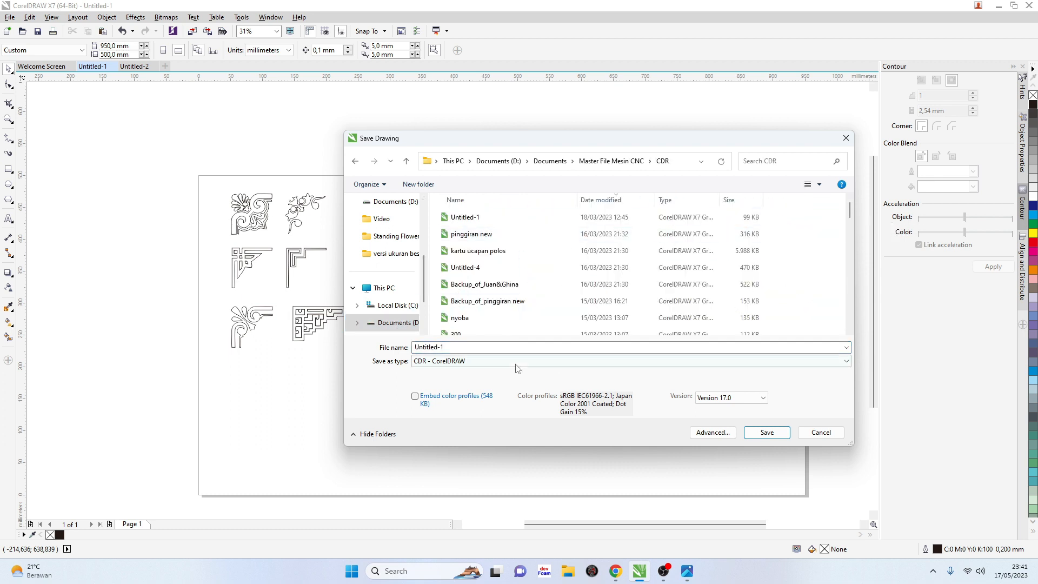
left_click(480, 347)
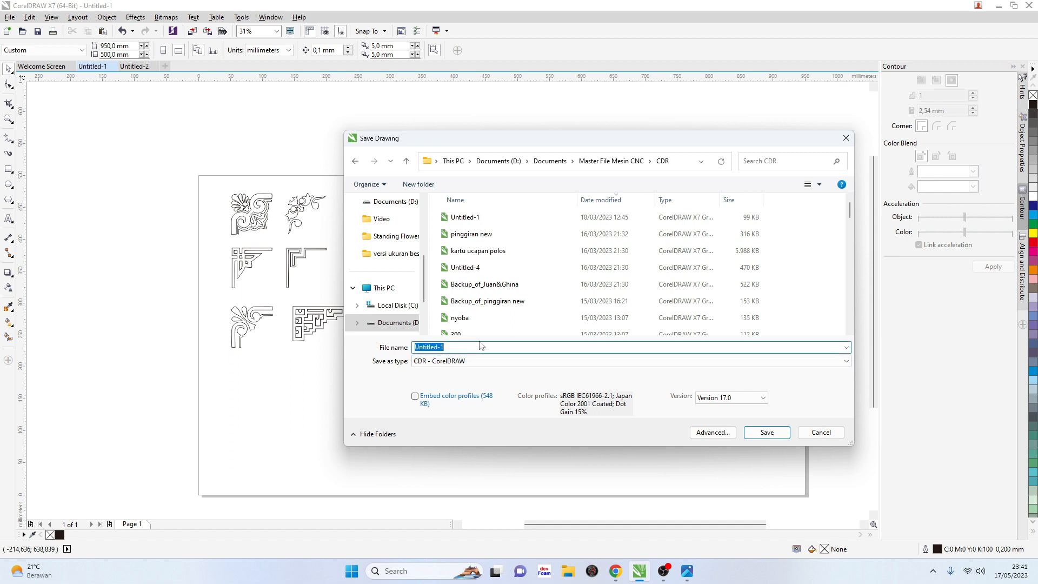
type("uk")
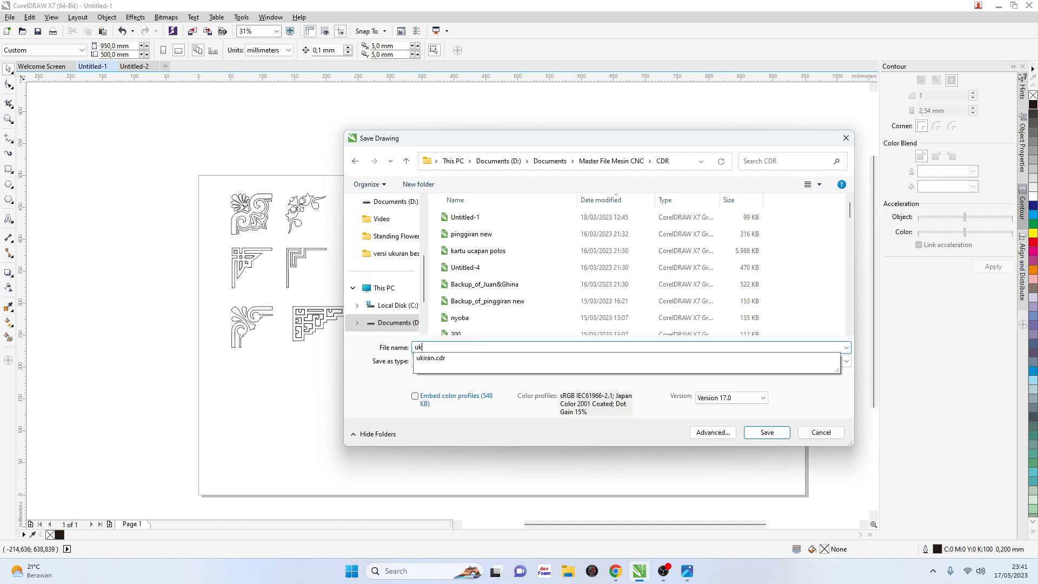
type("iran ")
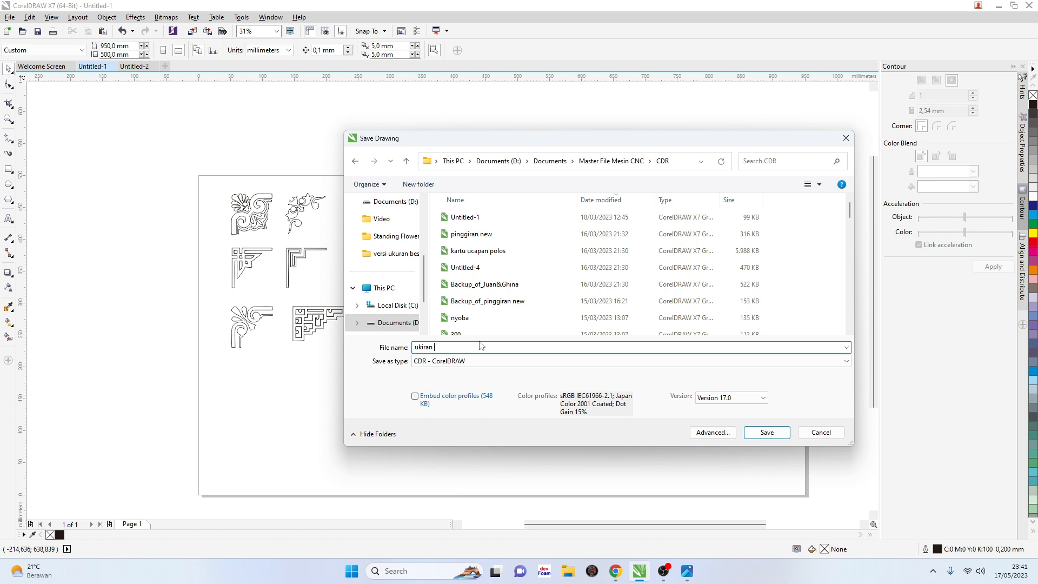
type("sudut")
left_click(786, 433)
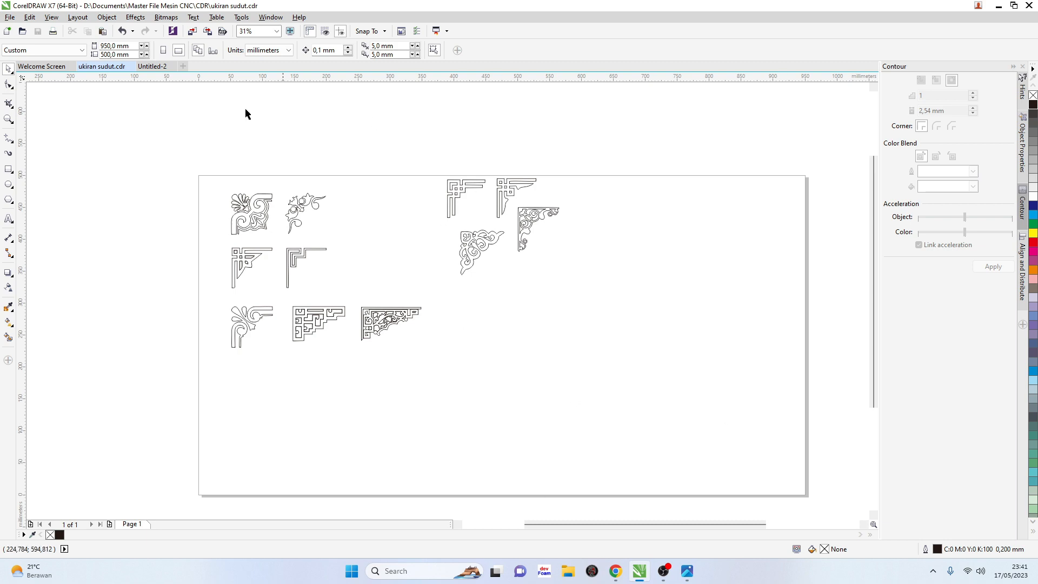
Close CorelDRAW without saving Untitled-2, close the browser with the reference image, and minimize the flower board photo
left_click(1034, 4)
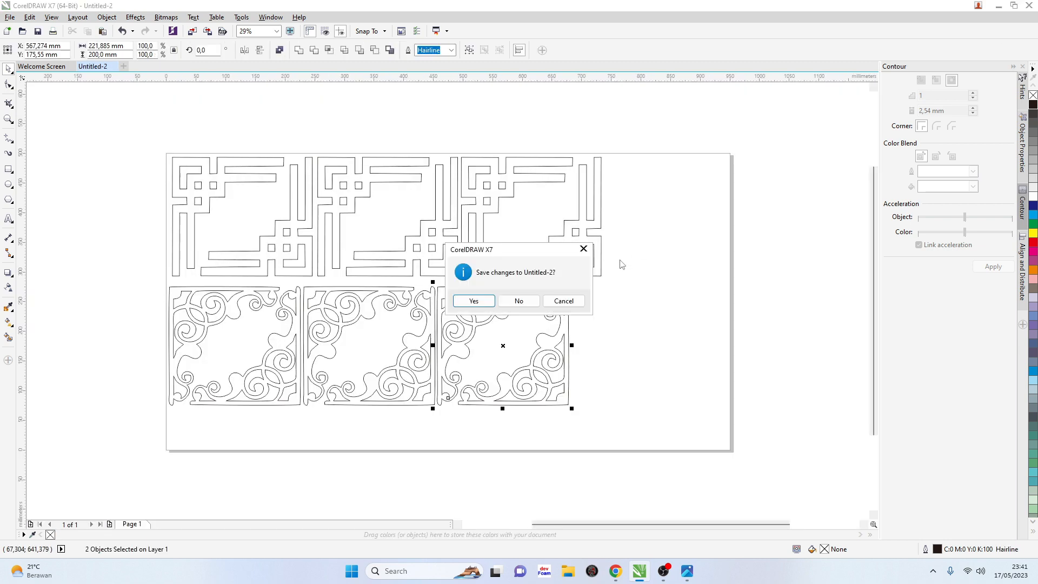
left_click(518, 301)
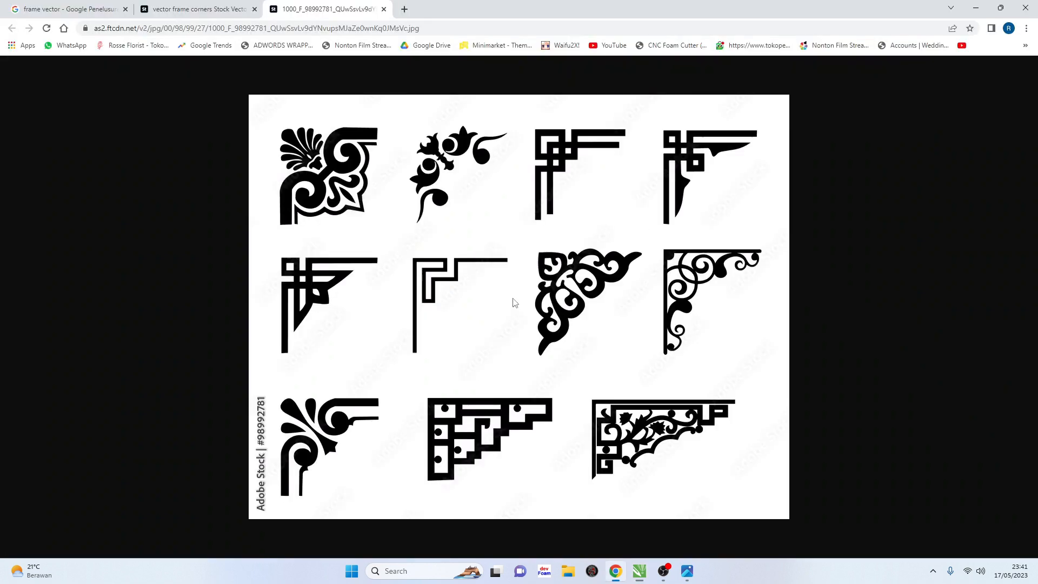
left_click(1026, 8)
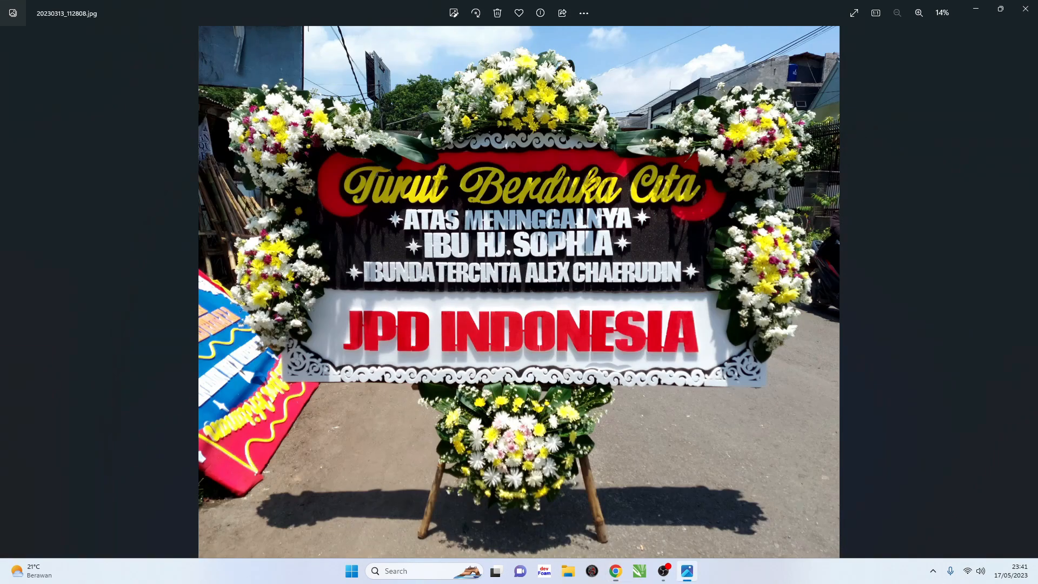
left_click(972, 12)
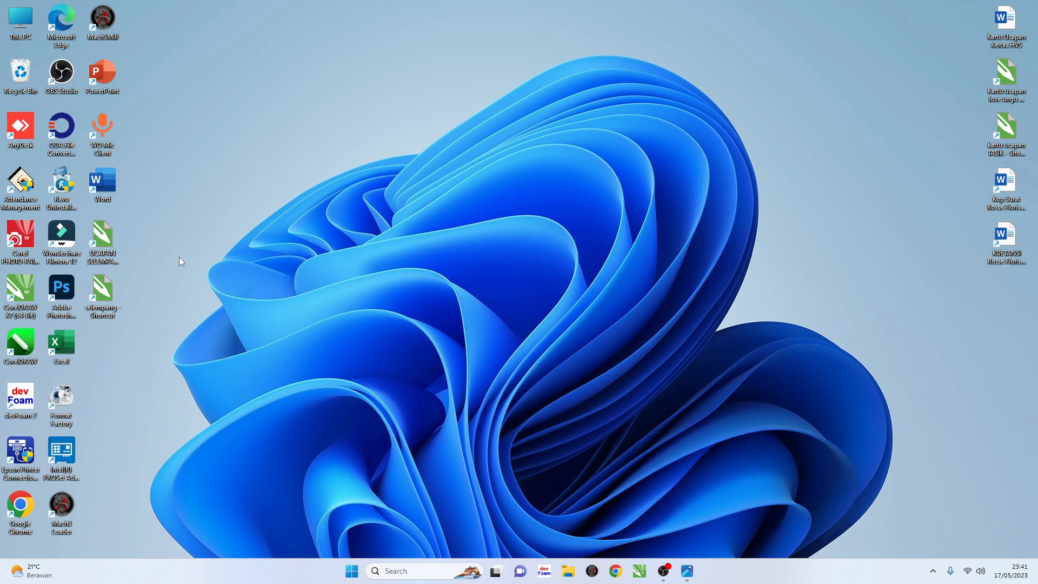
Relaunch CorelDRAW X7, open the saved "ukiran sudut" drawing to check its ornaments, and close the program
double_click(21, 293)
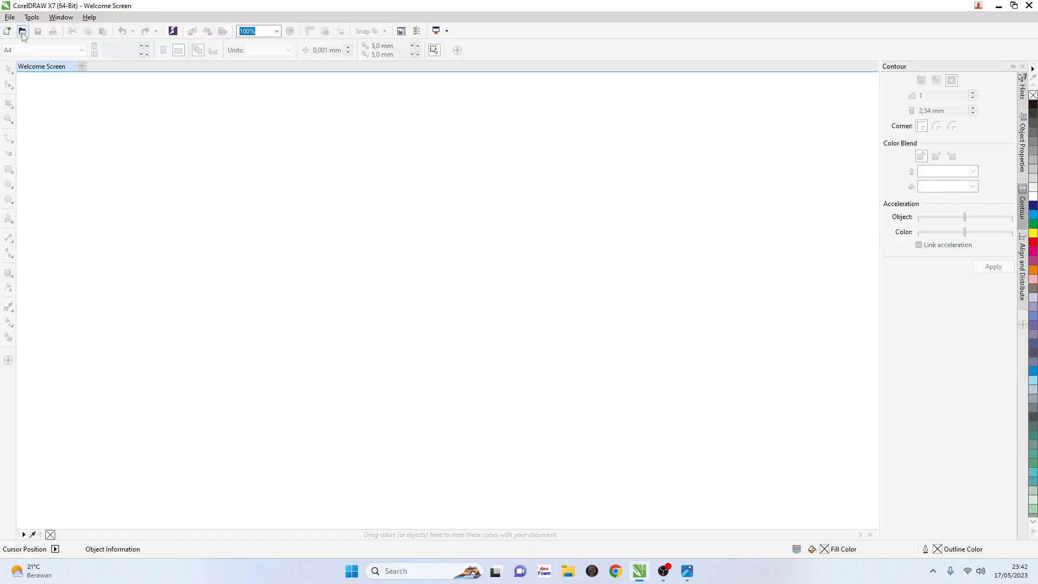
left_click(23, 32)
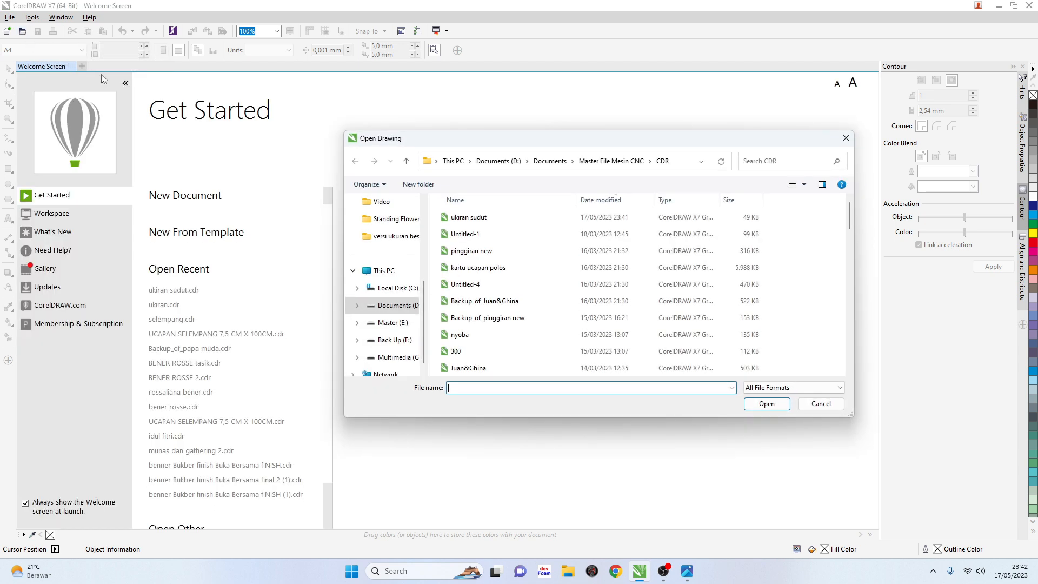
left_click(483, 219)
left_click(767, 429)
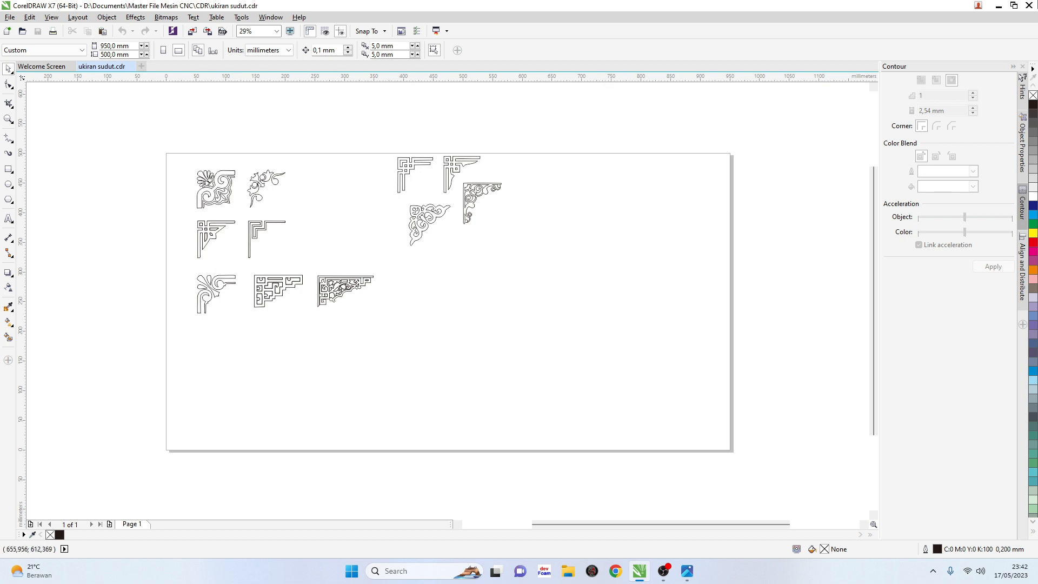
left_click(1030, 5)
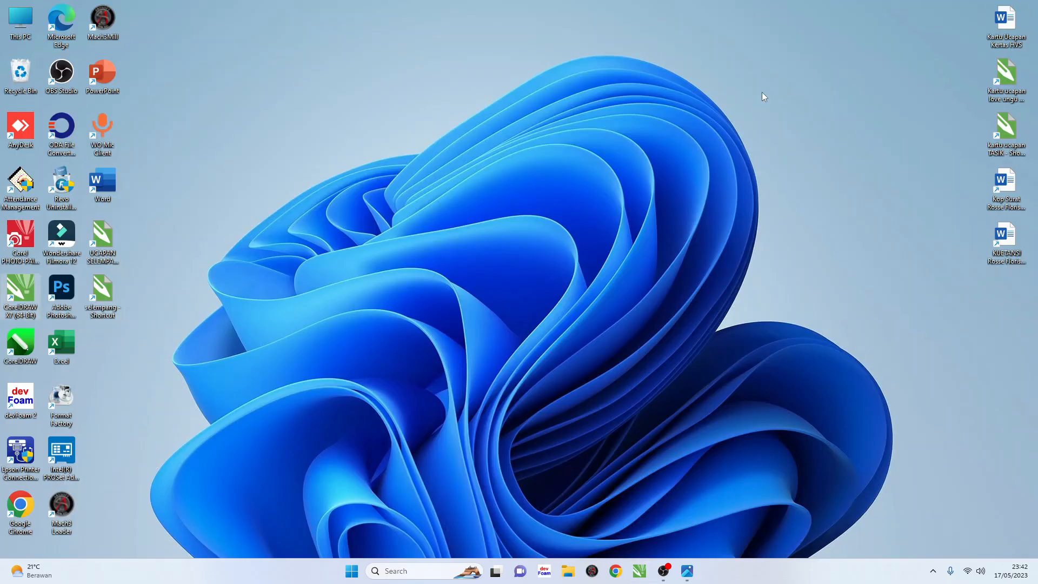